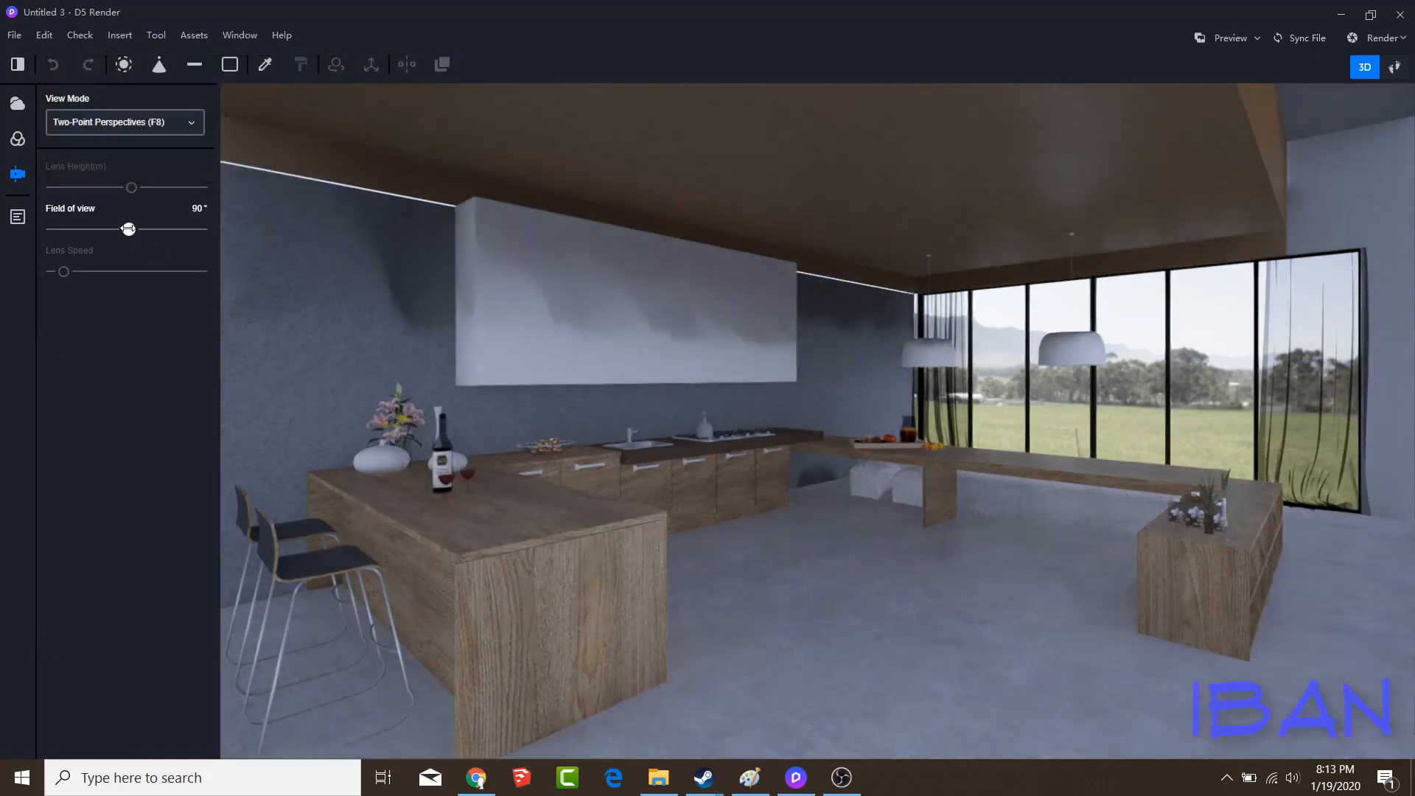
Set the field of view to 77° and reframe the kitchen camera in walk mode
left_click_drag(129, 229, 117, 228)
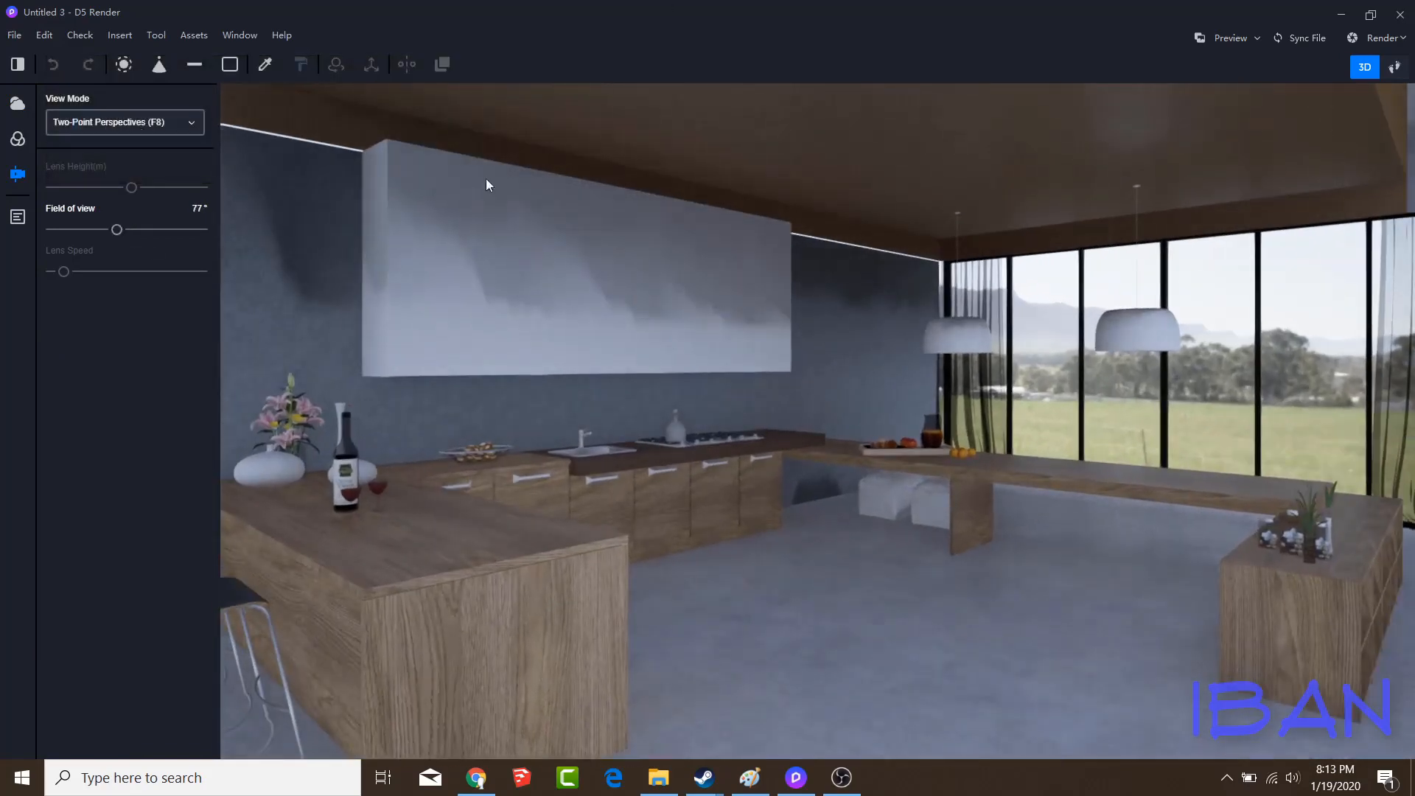
left_click(1395, 66)
right_click_drag(1038, 278, 1044, 286)
key("a")
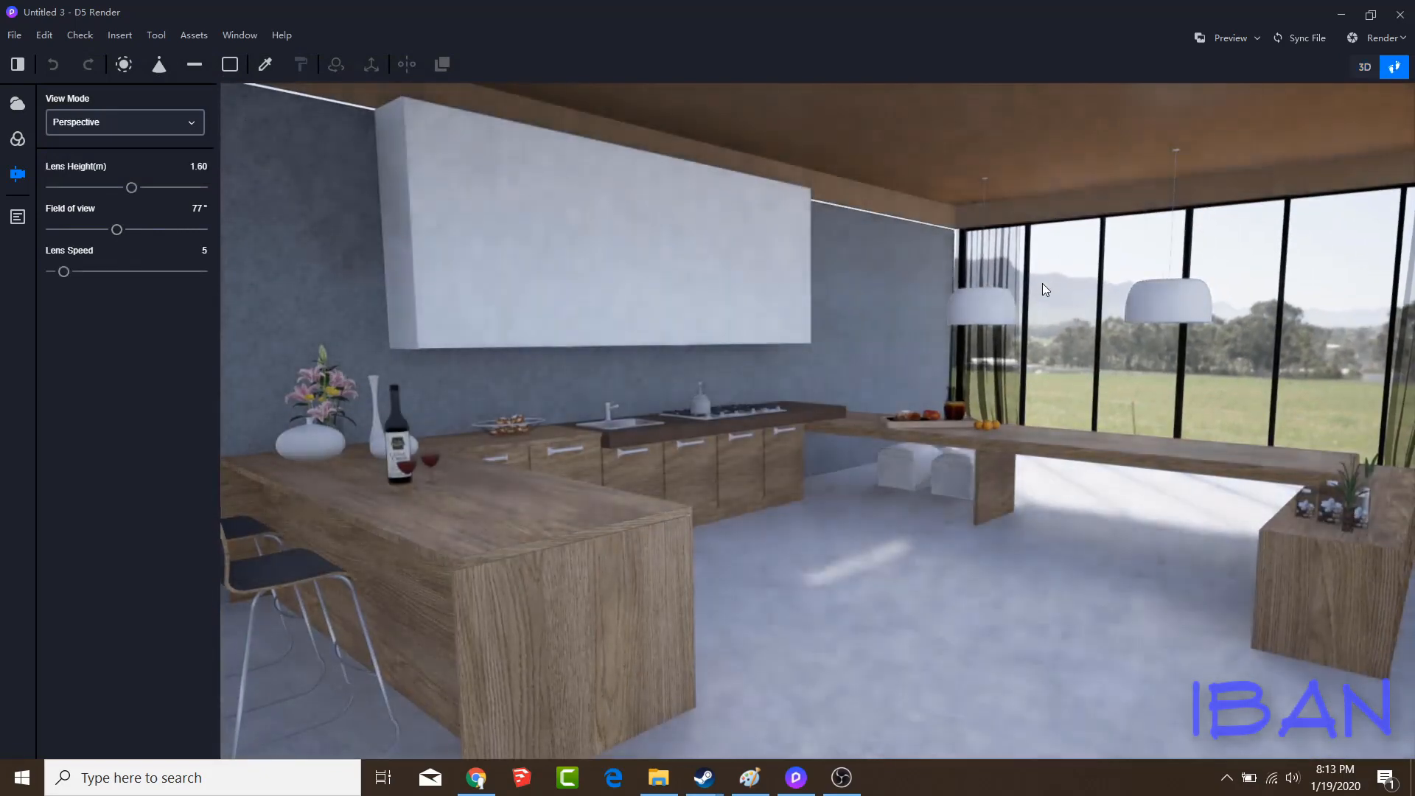
Set the view mode to Two-Point Perspectives and update Scene 1 with this view
left_click(63, 123)
left_click(82, 136)
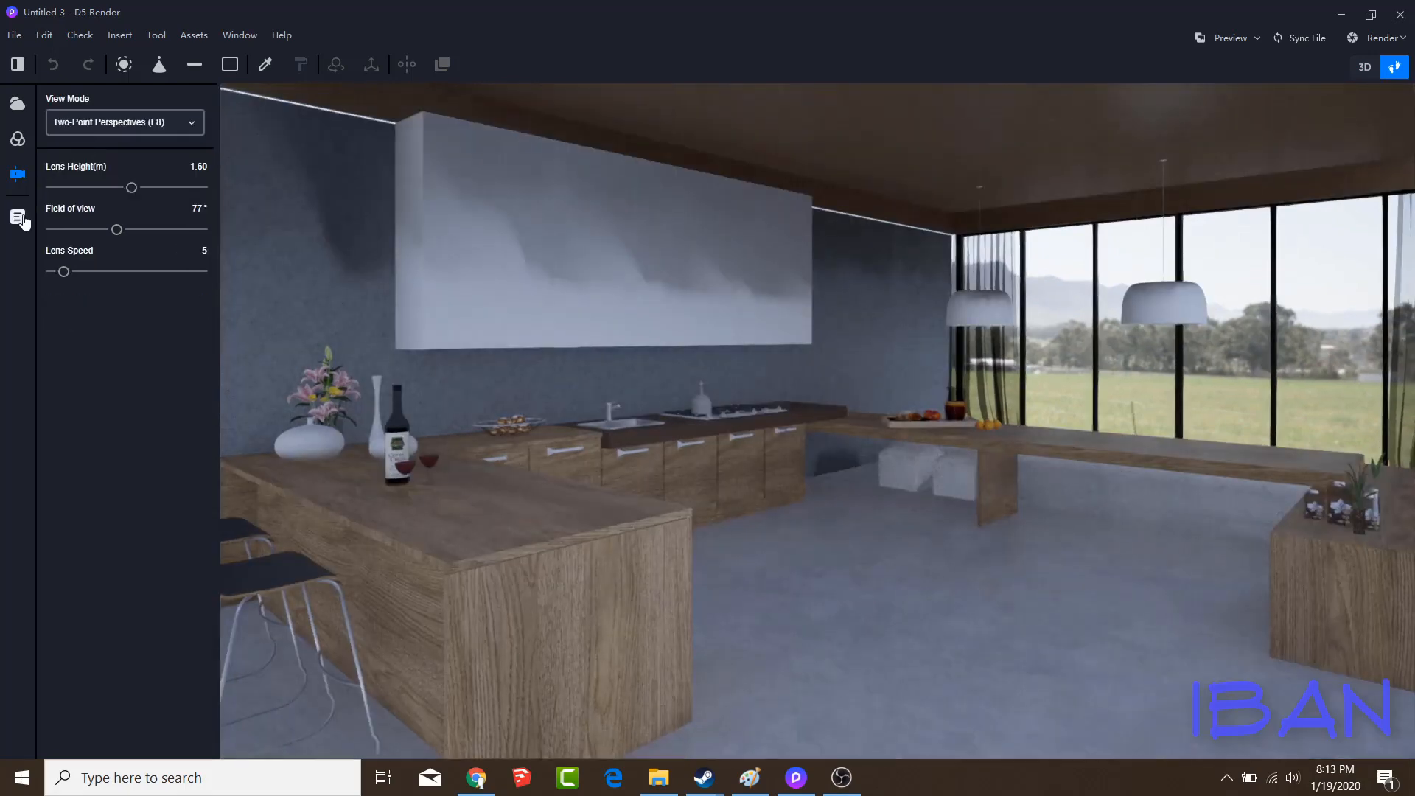
left_click(17, 216)
left_click(192, 132)
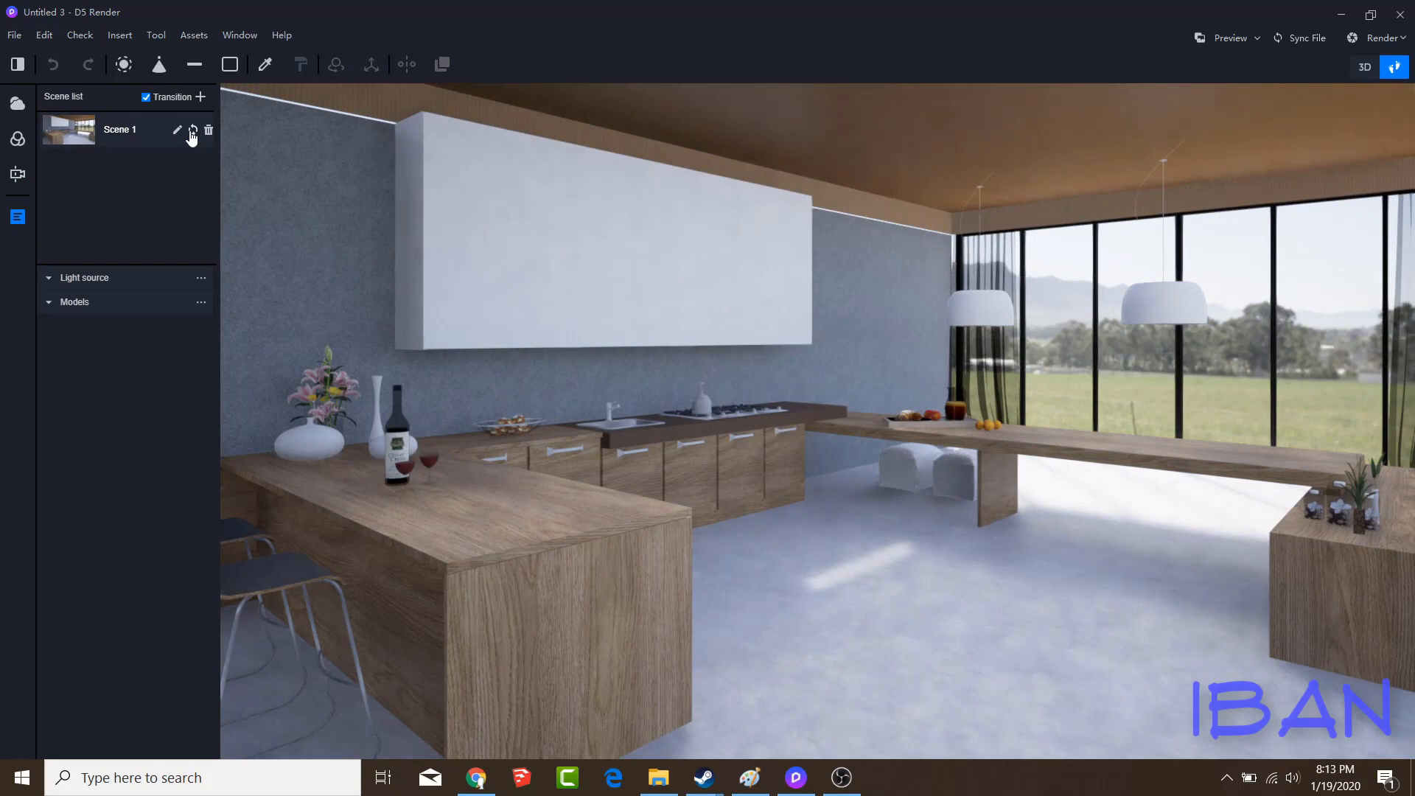
Pick the wooden counter's material and set its roughness to 0.10 and specular to 0.62
left_click(265, 64)
left_click(462, 512)
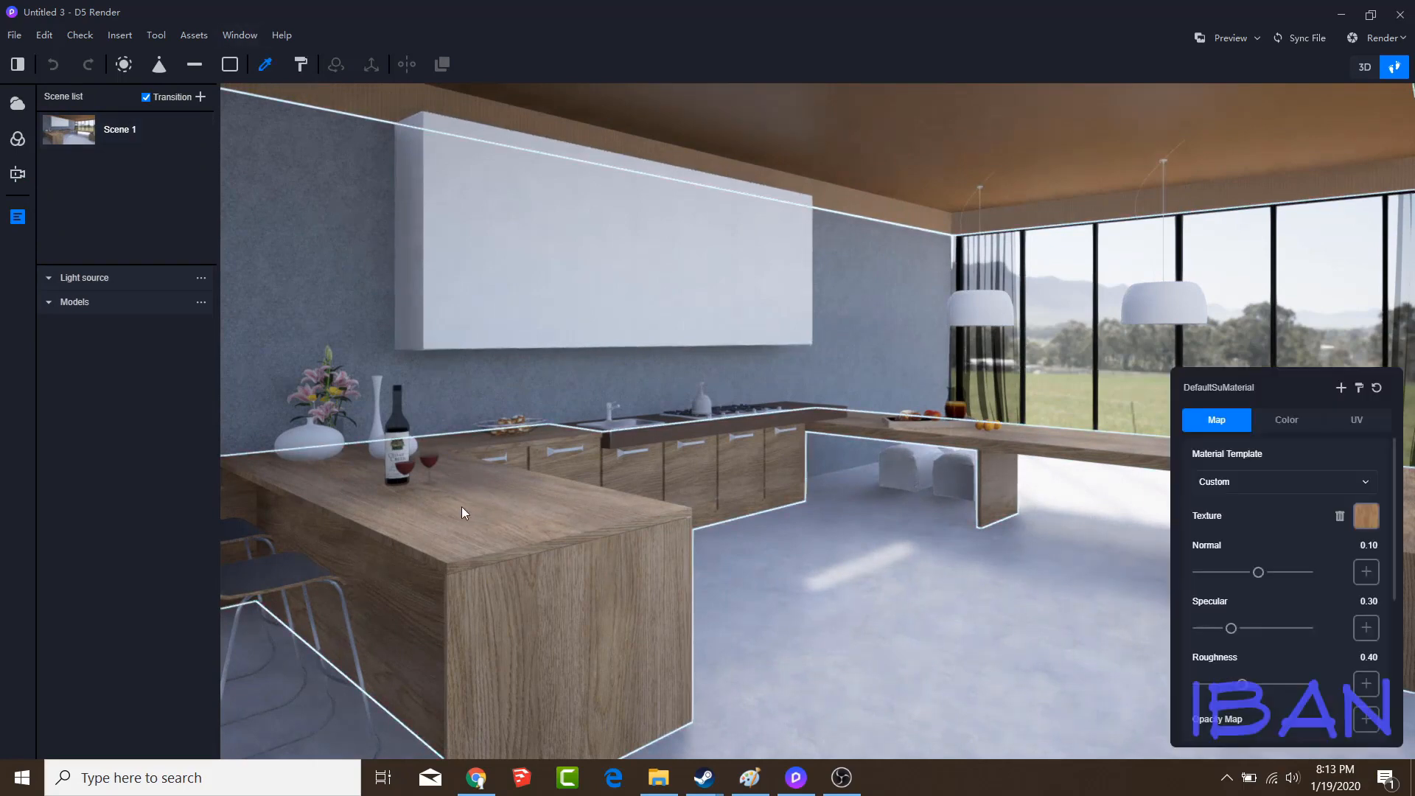
left_click_drag(1241, 684, 1209, 684)
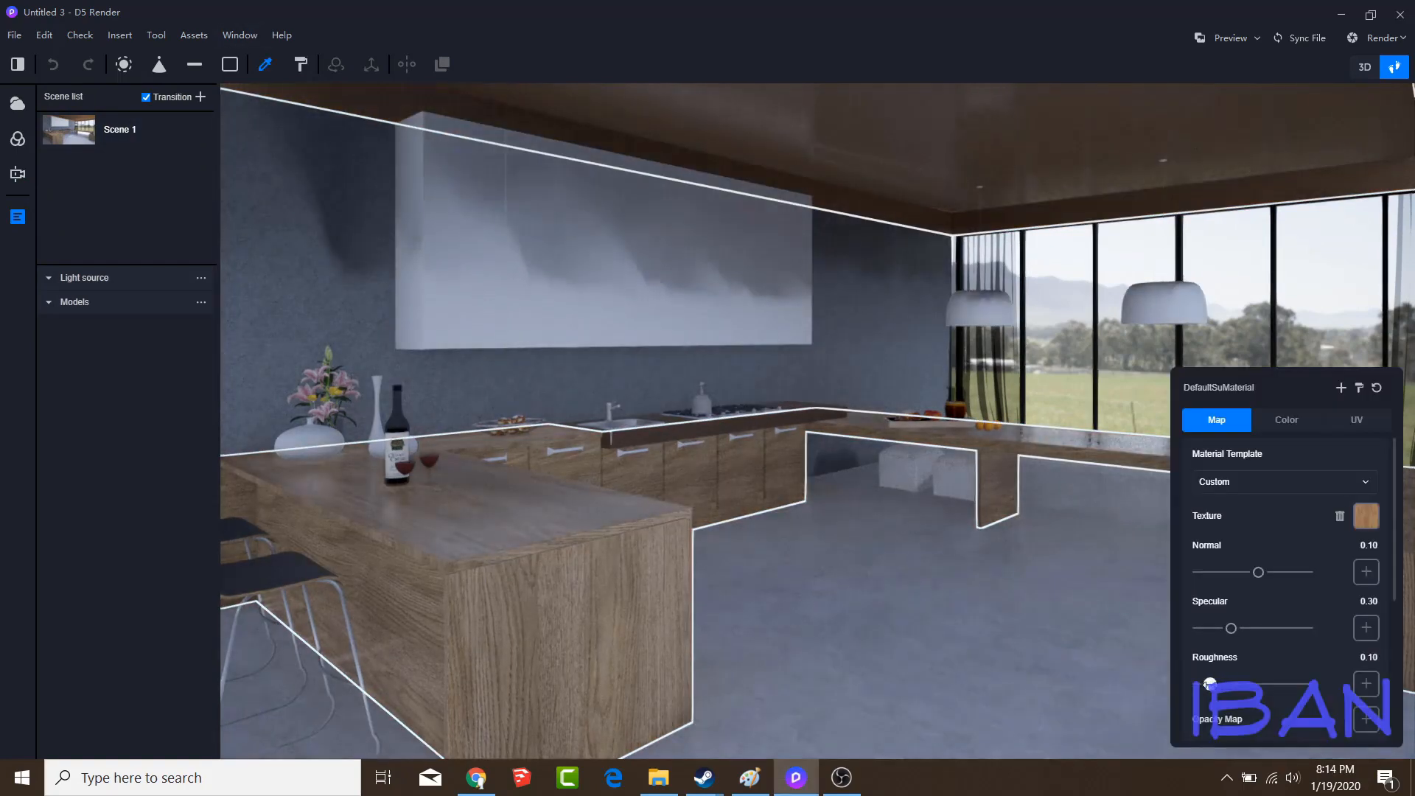
left_click_drag(1231, 628, 1265, 628)
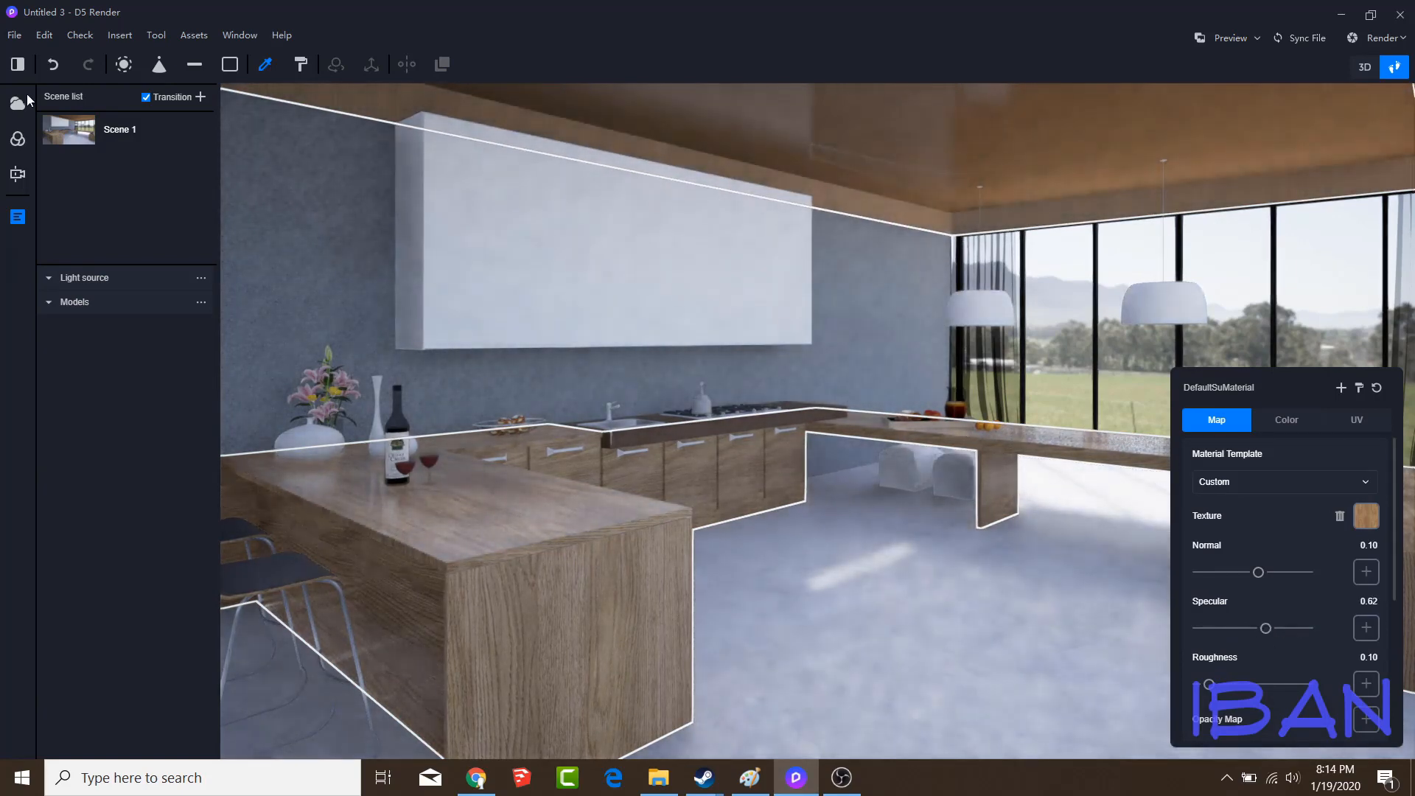
Try outdoor scene 08 as the environment, check it in the kitchen view, and return to outdoor scene 01
left_click(17, 103)
scroll(171, 573, "down", 3)
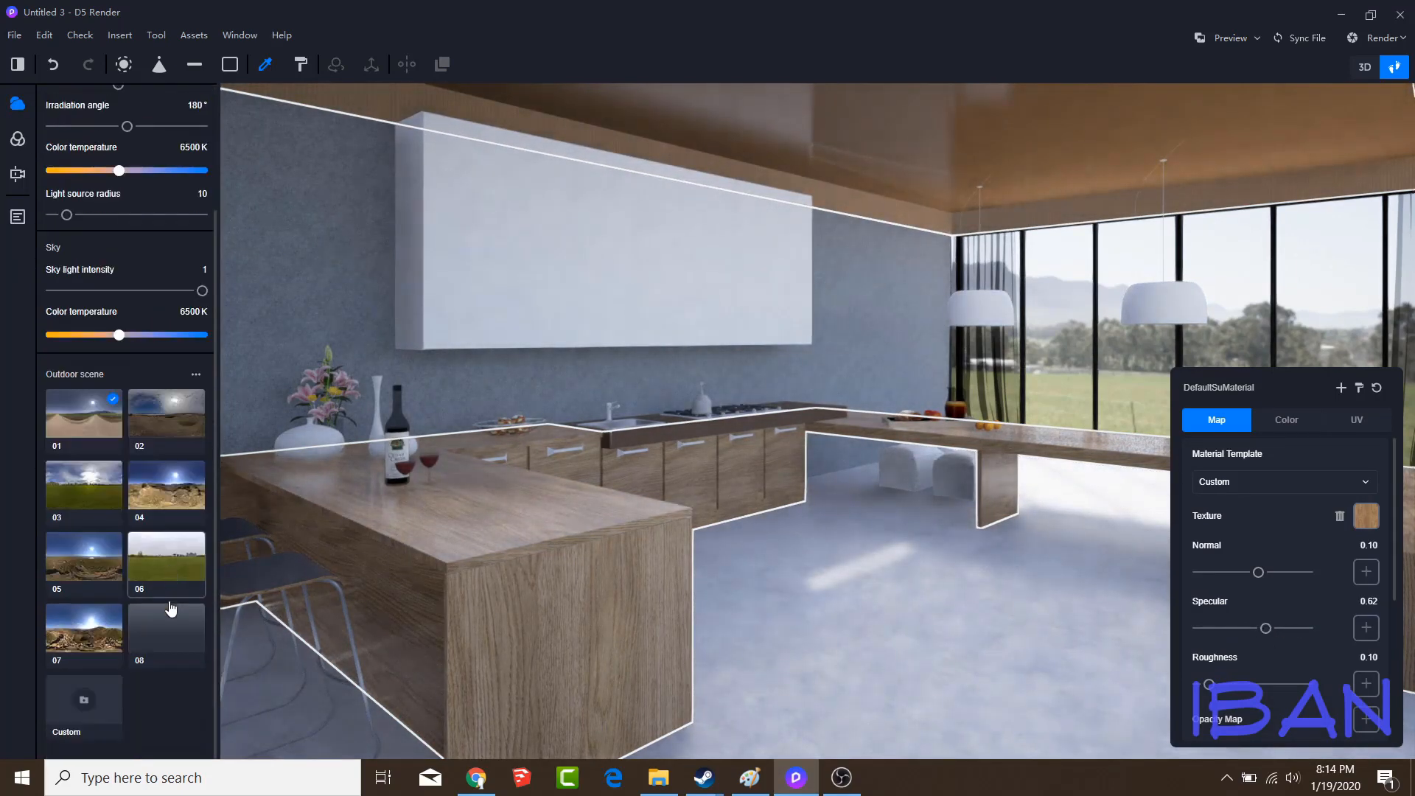
left_click(168, 641)
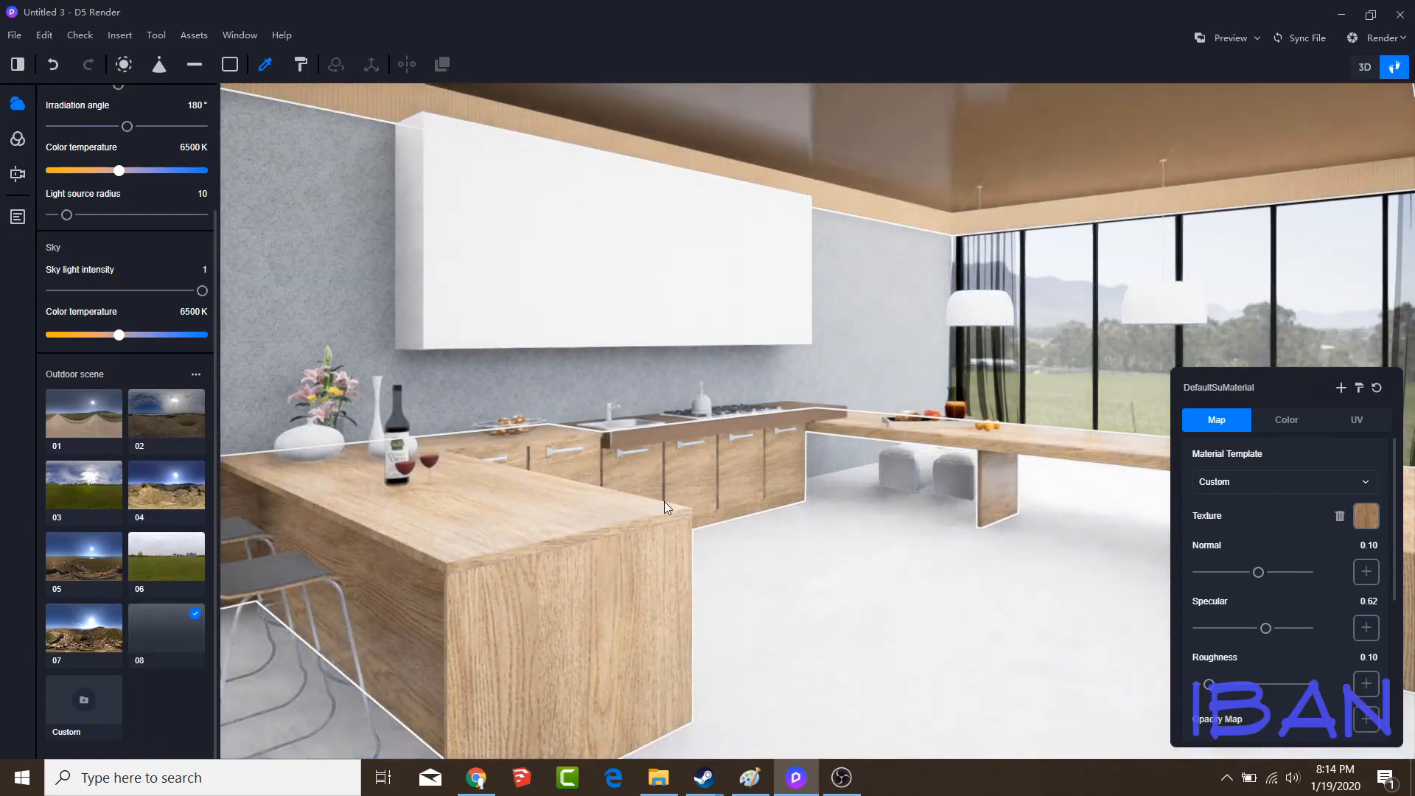
right_click_drag(664, 501, 656, 497)
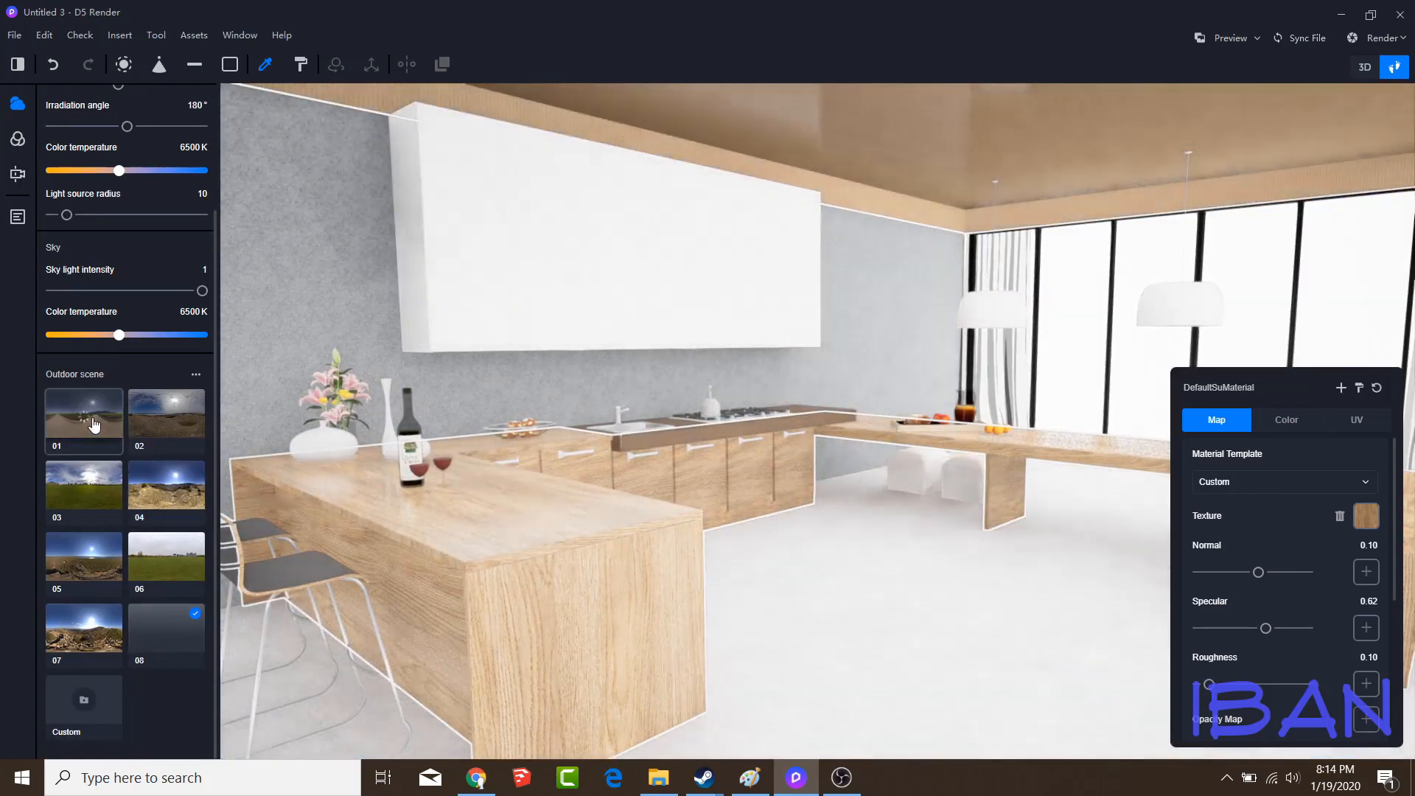
left_click(94, 425)
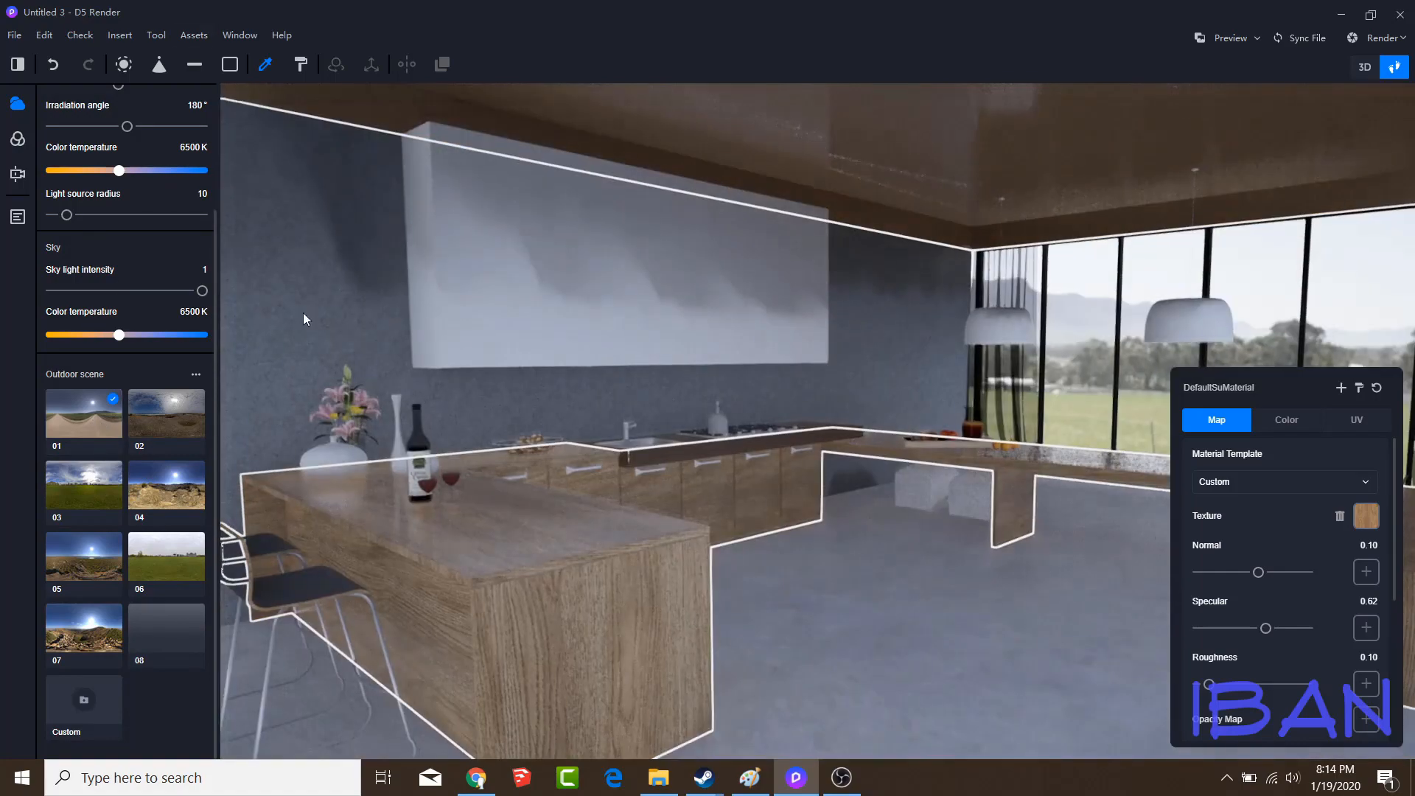
left_click(18, 216)
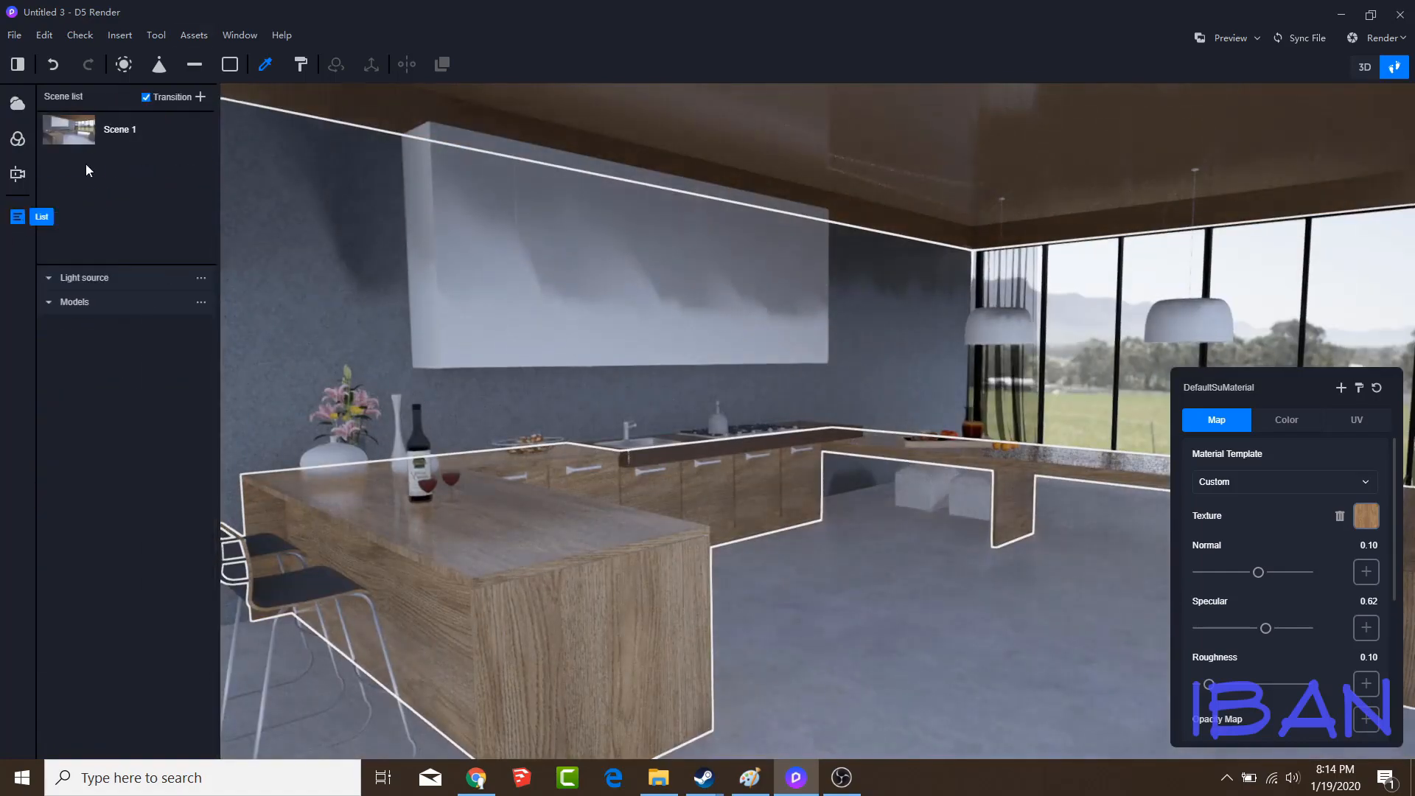
left_click(18, 139)
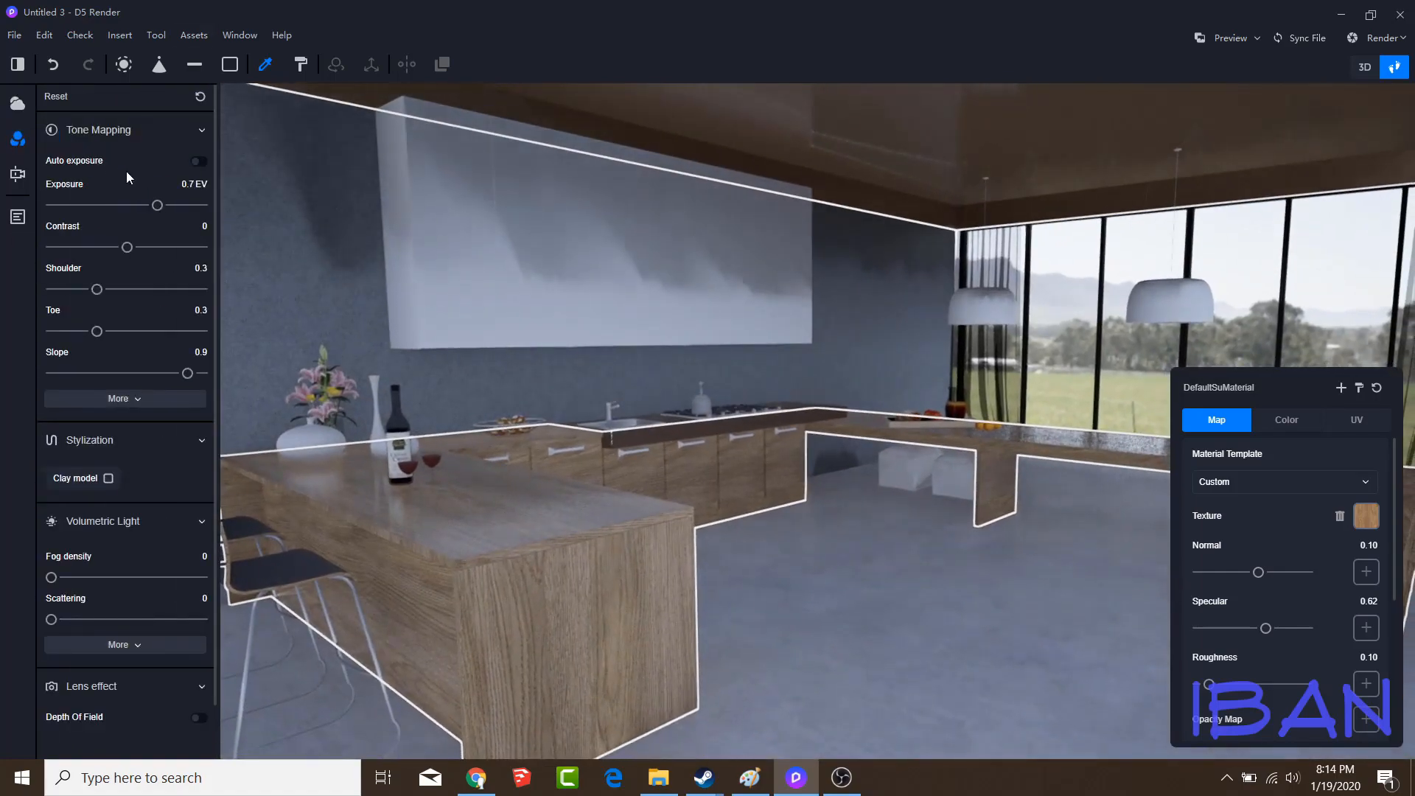
scroll(131, 183, "down", 2)
scroll(131, 183, "up", 2)
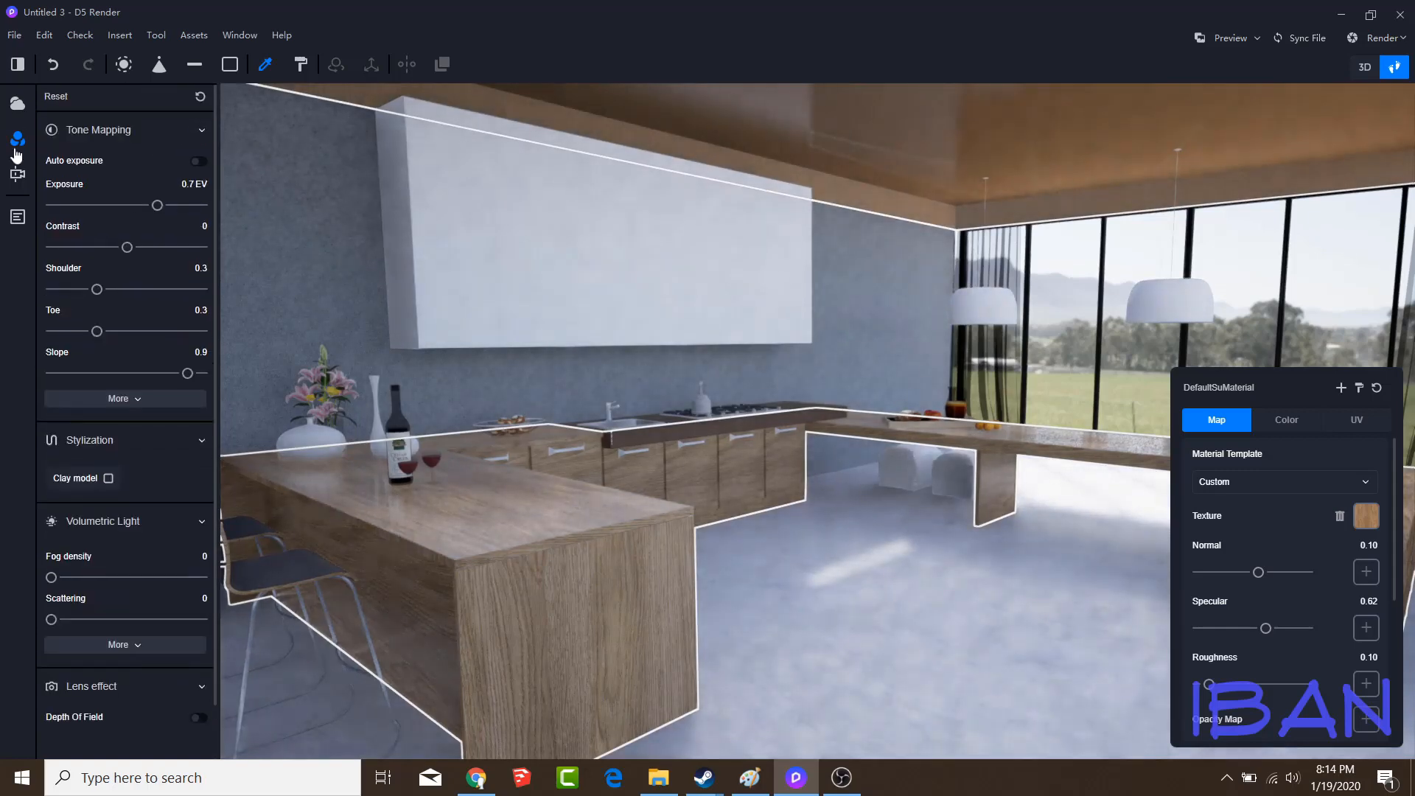
left_click(17, 174)
left_click(16, 139)
Set the sun light intensity to 0.07, solar height to 30°, irradiation angle to 73° and sun color temperature to 8300 K
left_click(17, 105)
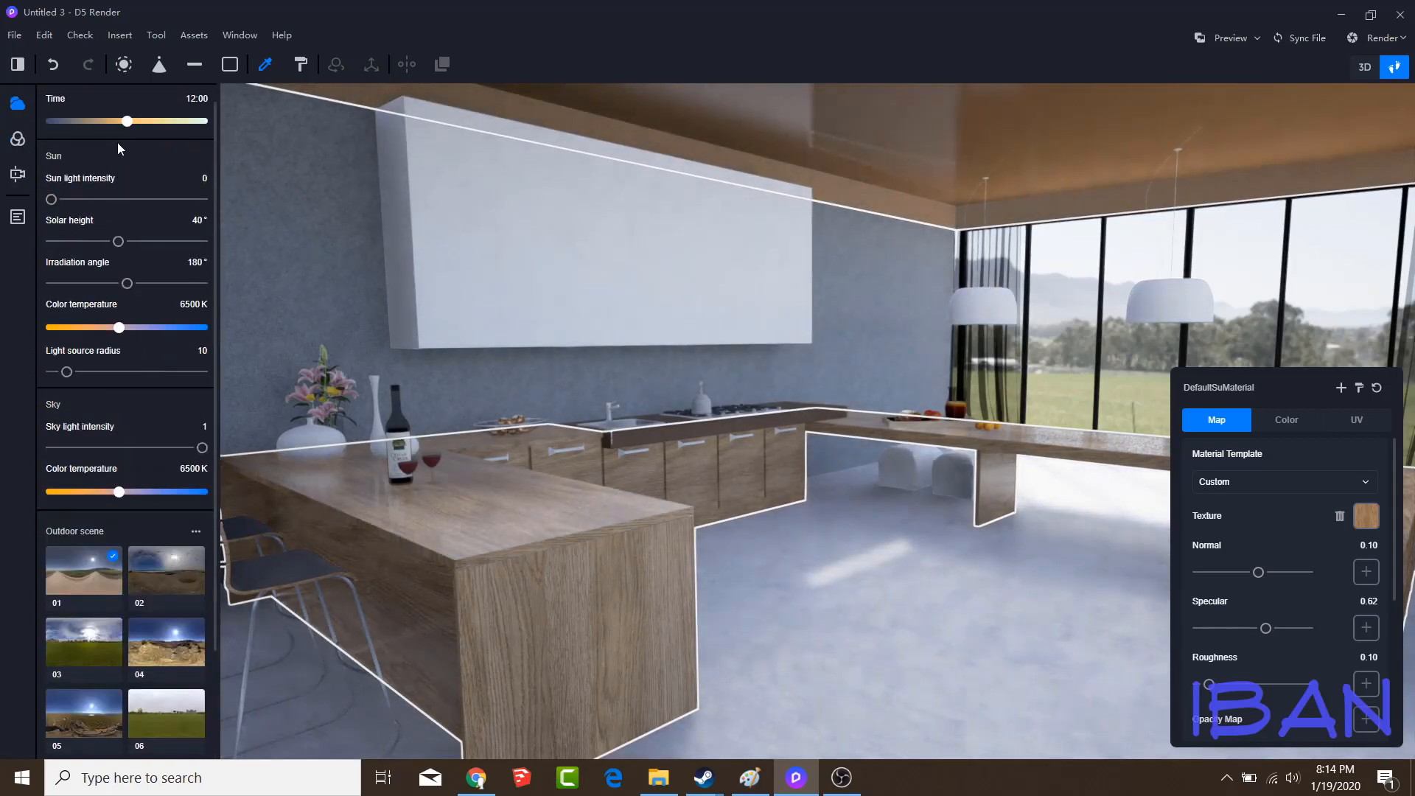
left_click_drag(115, 241, 138, 241)
mouse_move(51, 199)
left_mouse_down()
mouse_move(83, 199)
mouse_move(61, 199)
left_mouse_up()
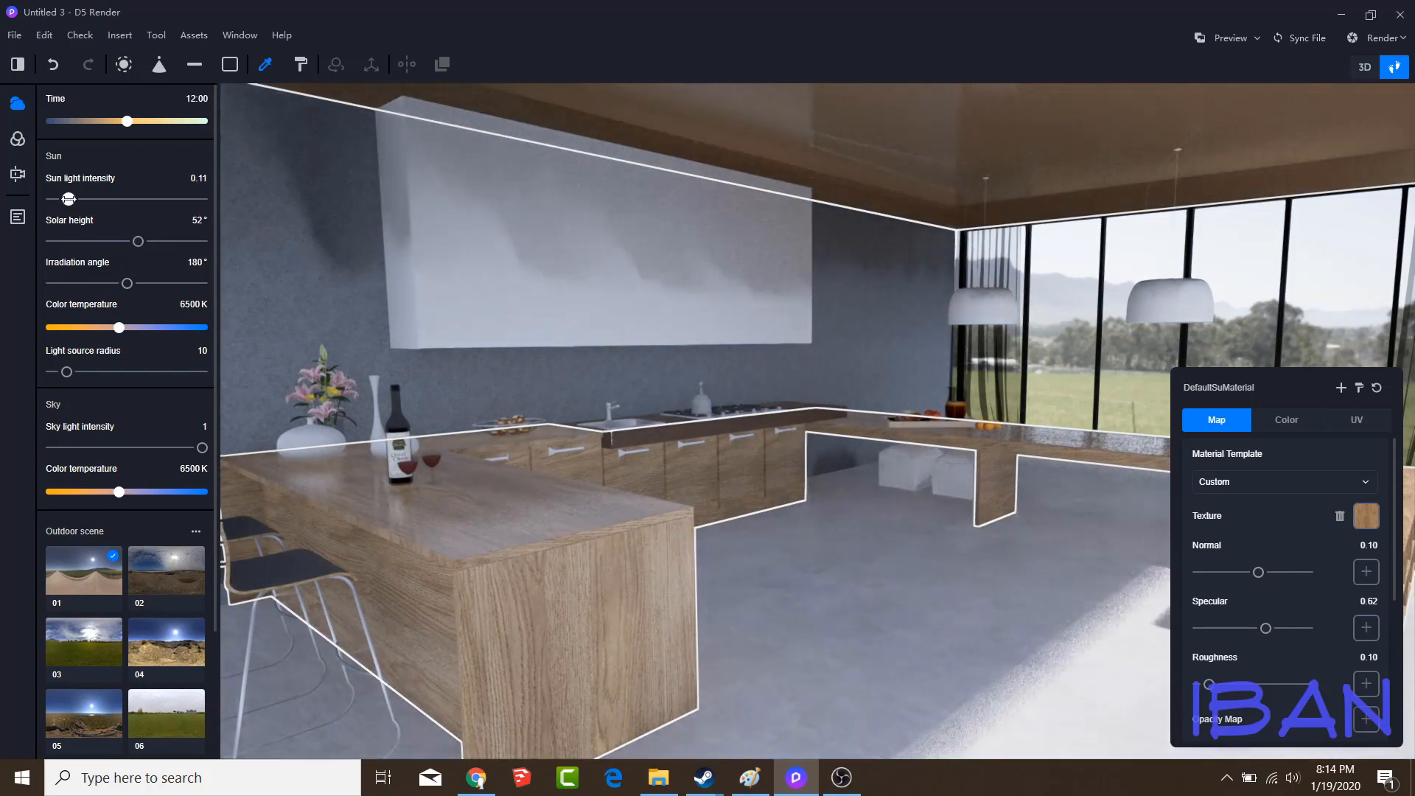
left_click_drag(127, 283, 85, 282)
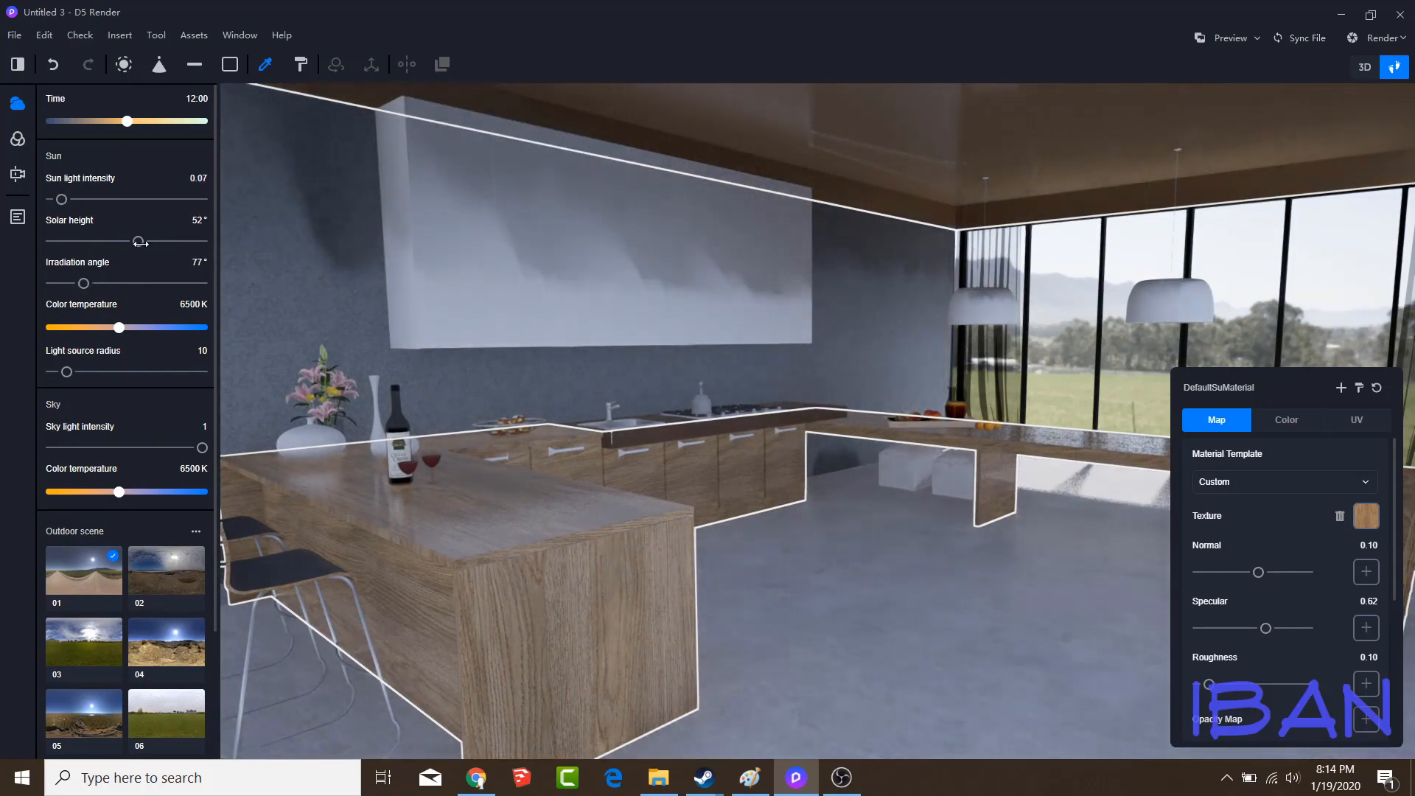
left_click_drag(138, 241, 83, 283)
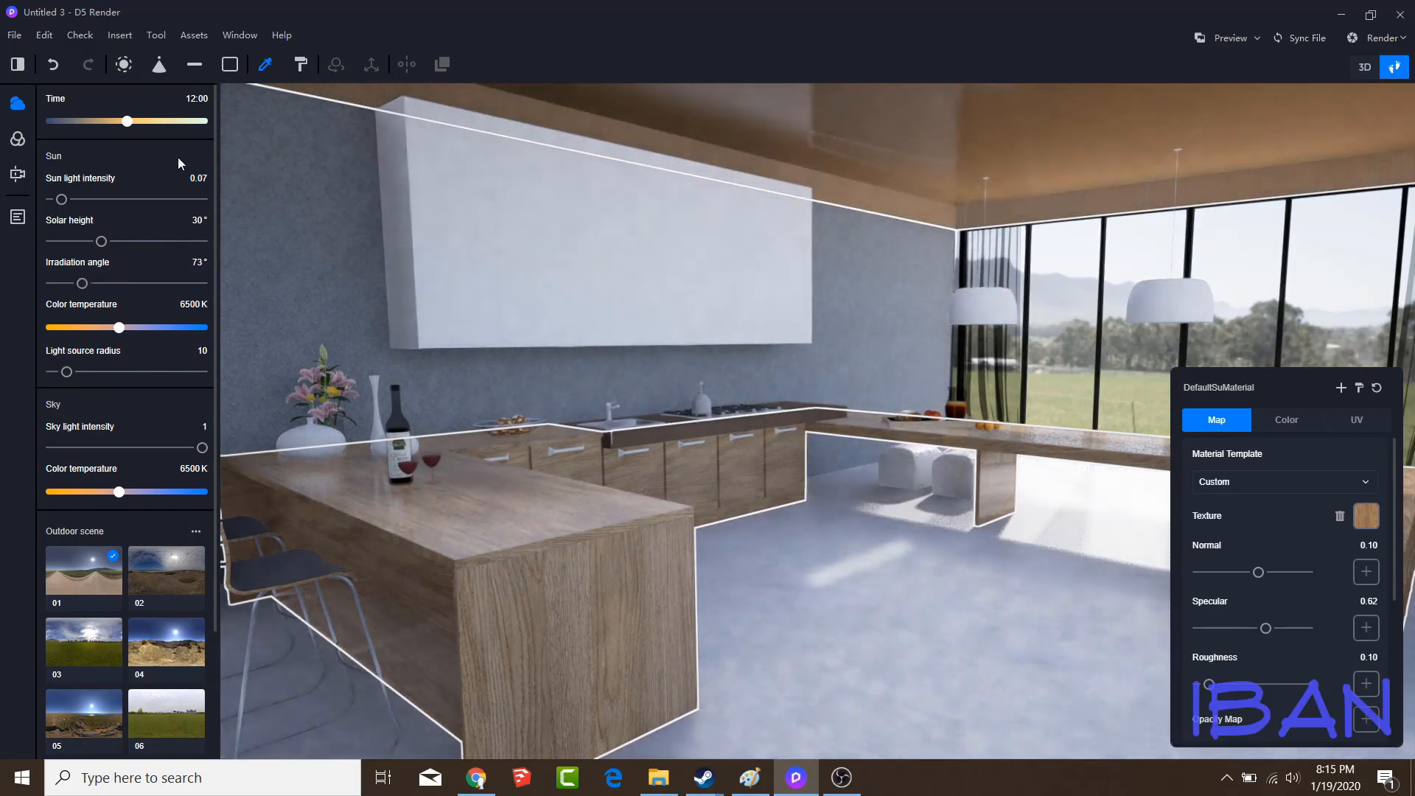
left_click_drag(119, 326, 146, 328)
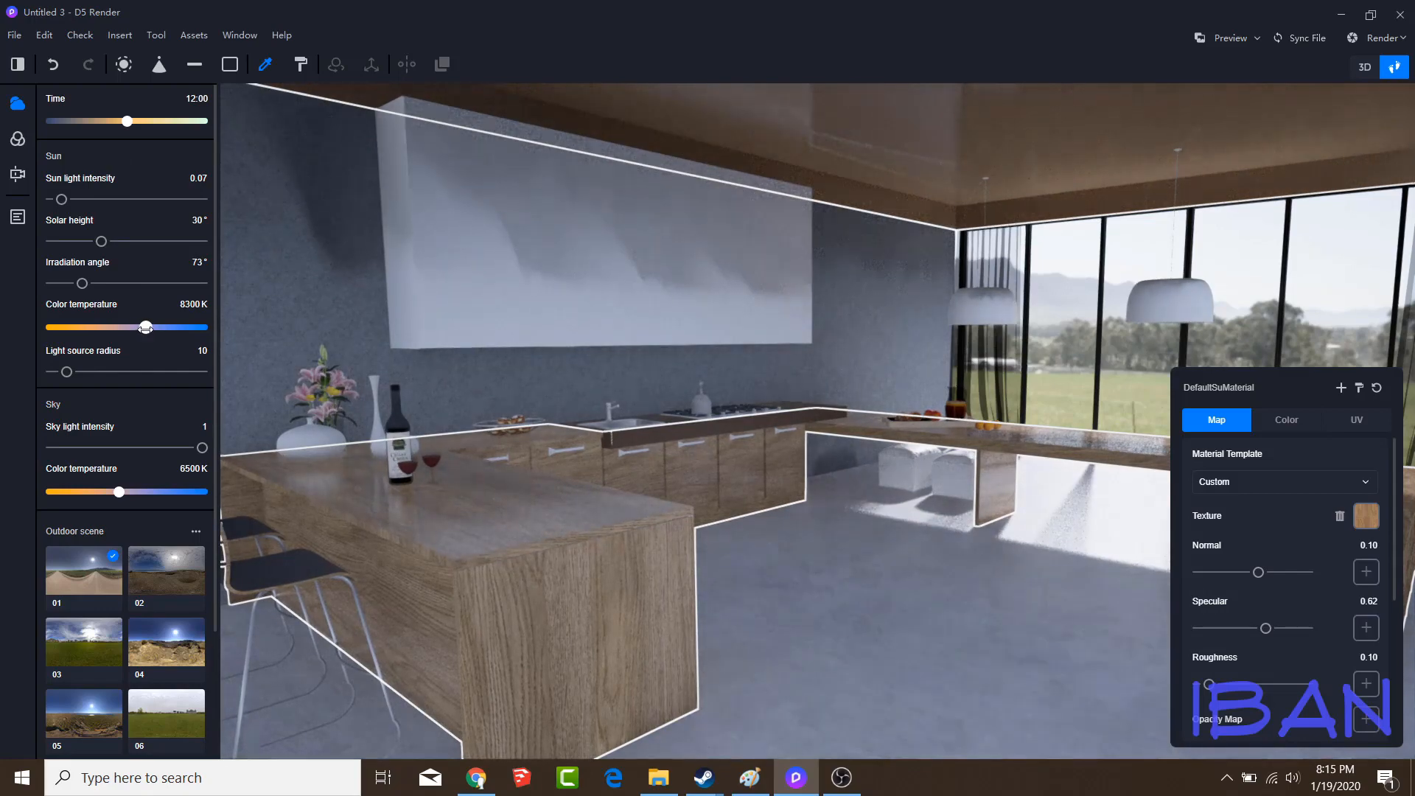
Pick the bar stools' frame material, set its roughness to 0.26 and raise its specular close to maximum
left_click(266, 72)
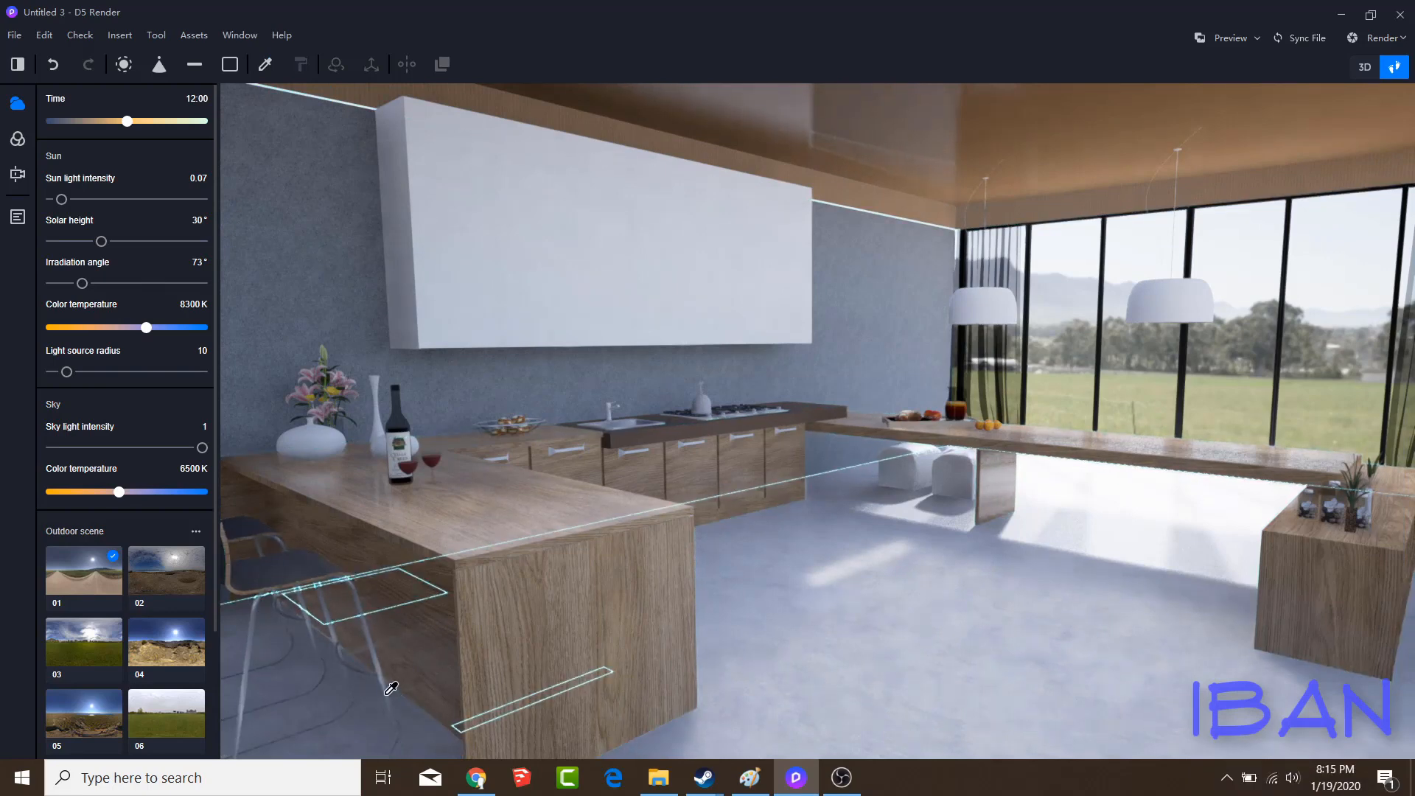
left_click(330, 594)
scroll(1283, 696, "down", 3)
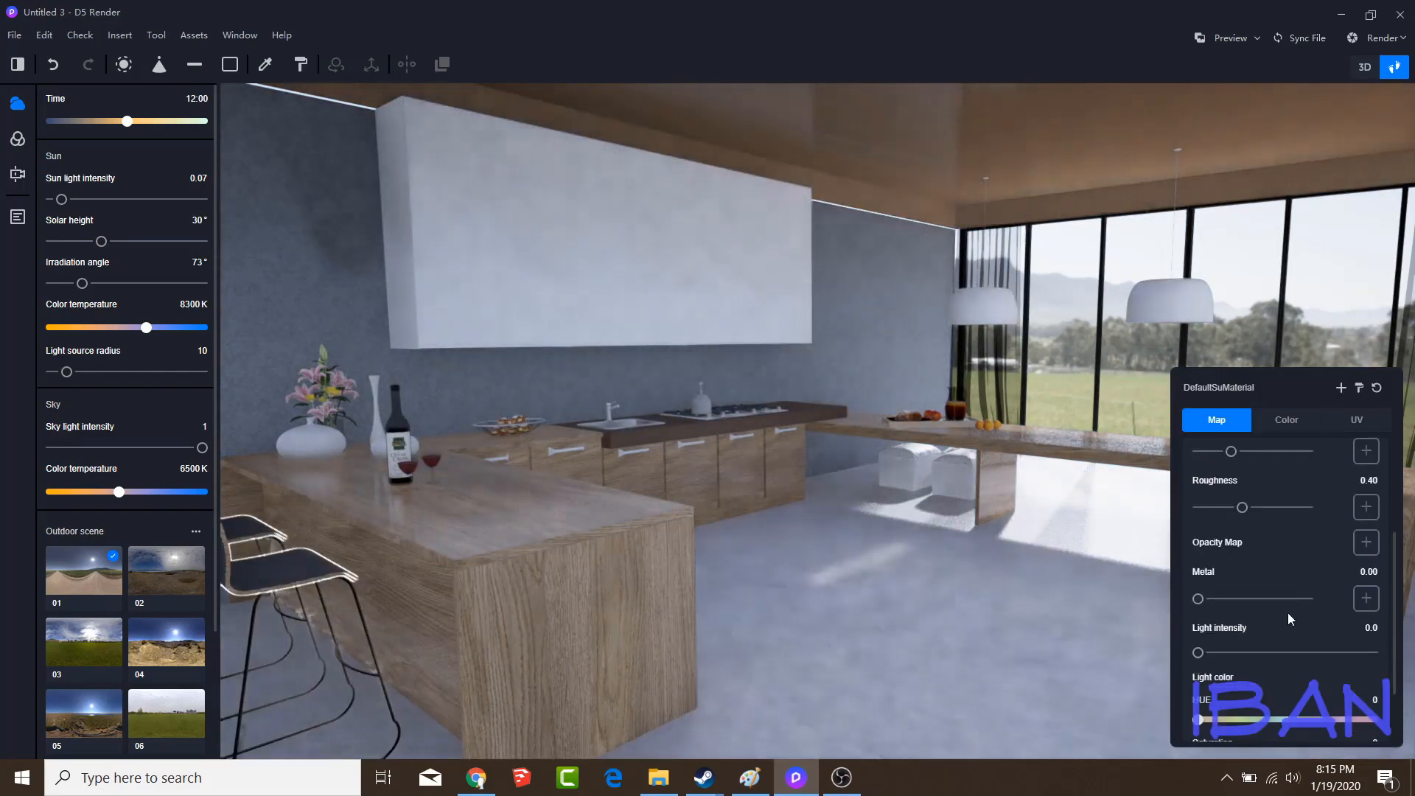
left_click_drag(1242, 507, 1209, 507)
left_click_drag(1232, 451, 1334, 462)
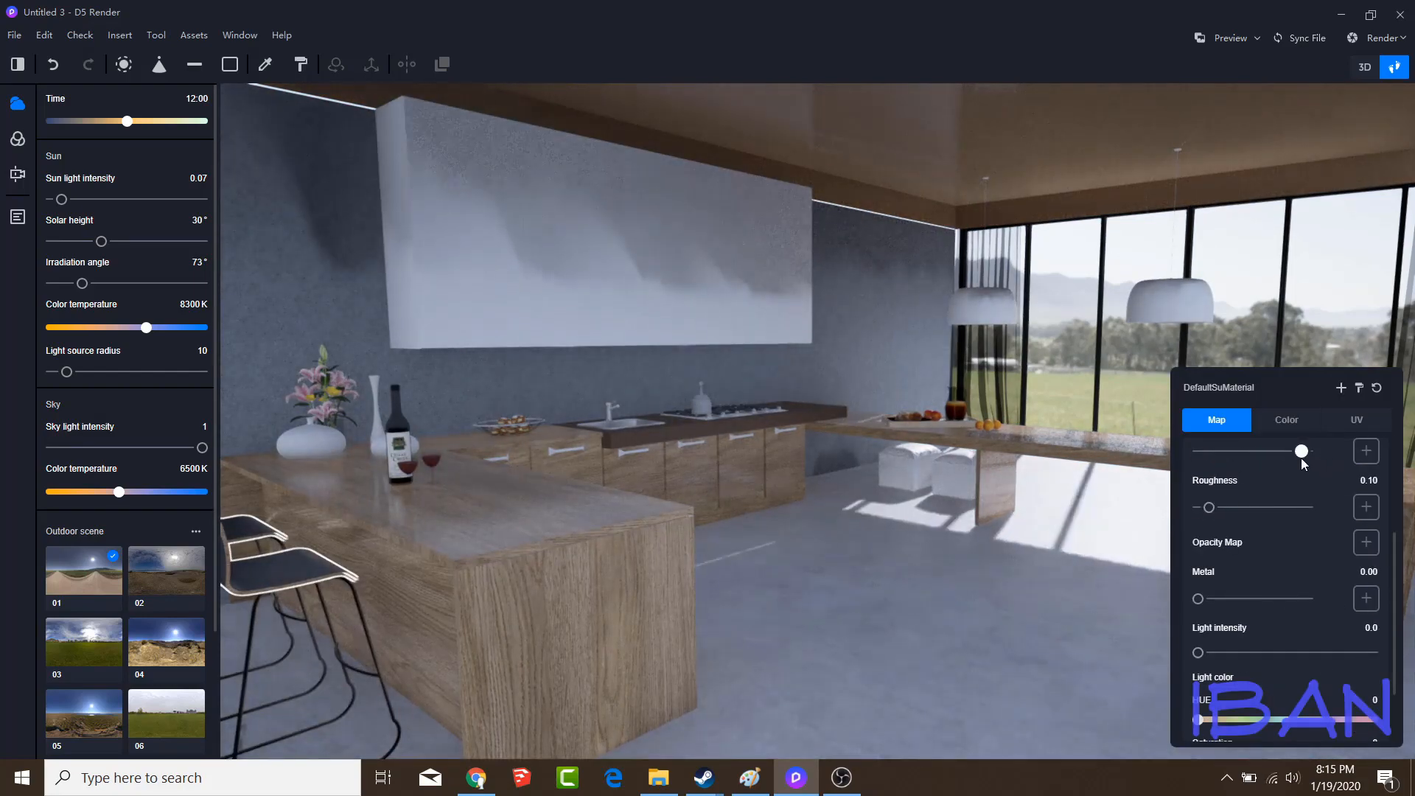
left_click_drag(1208, 507, 1227, 507)
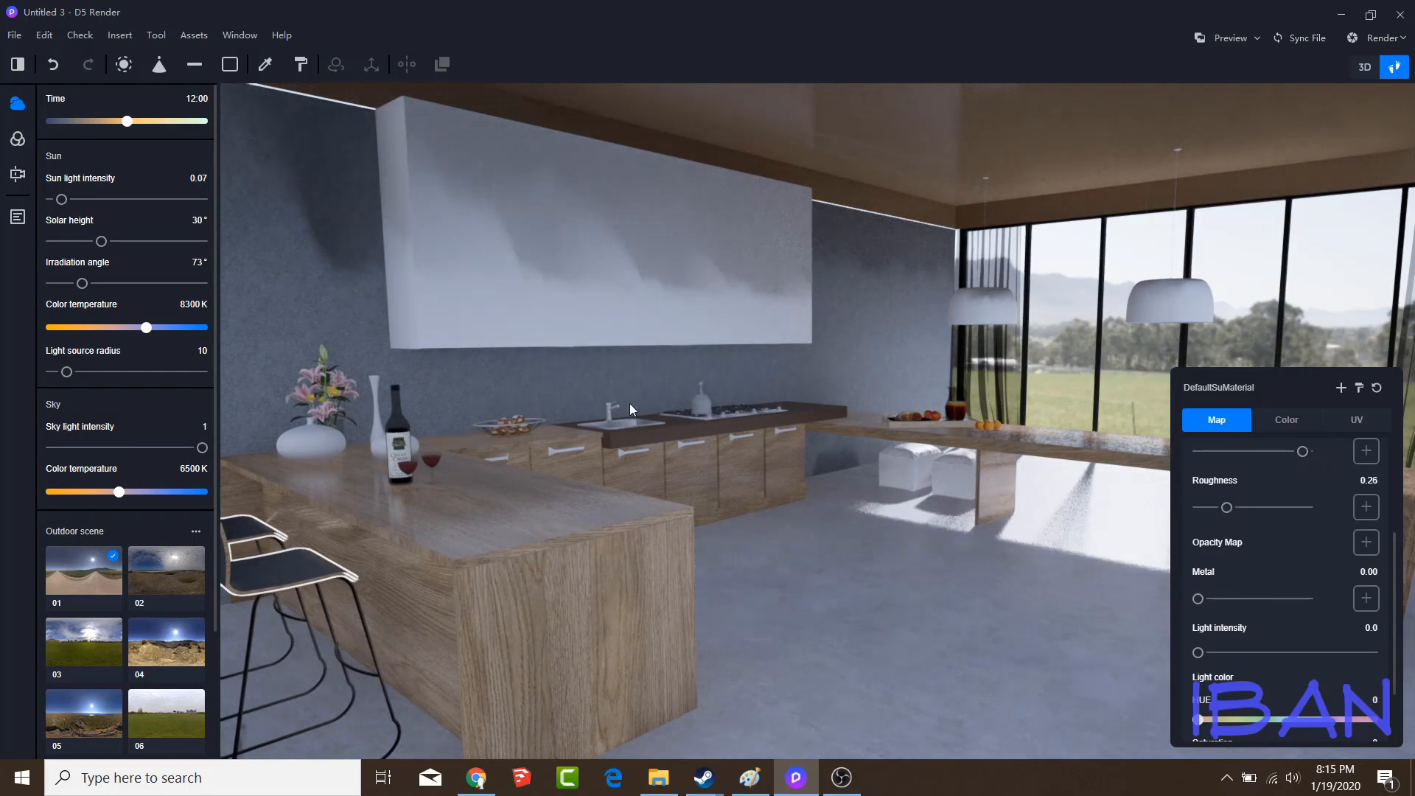
Make the white vases glossier by lowering their material's roughness and raising its specular close to maximum
left_click(321, 437)
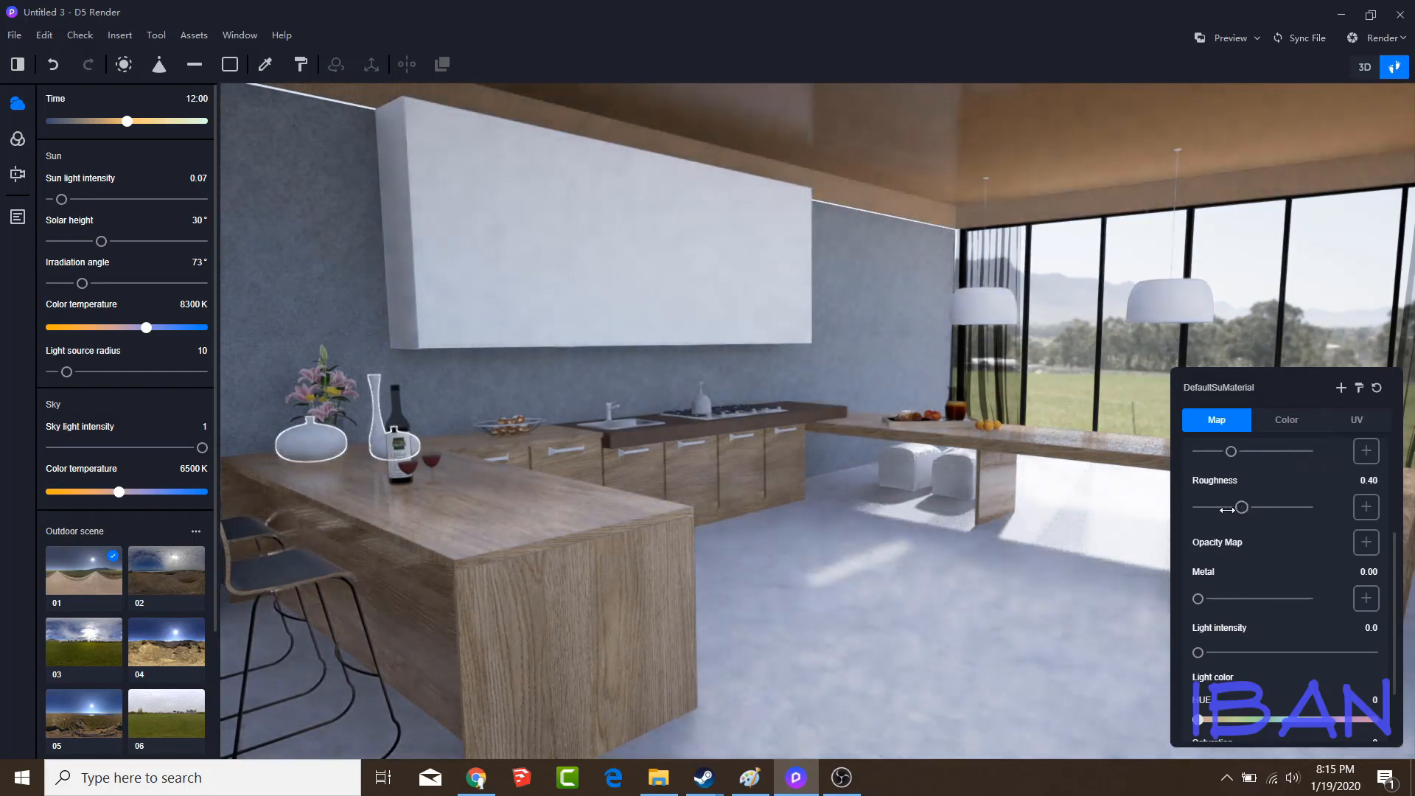
left_click_drag(1242, 507, 1209, 507)
left_click_drag(1232, 451, 1301, 454)
Make the pendant lamp shades glossier with a very low roughness and a specular close to maximum
left_click(991, 308)
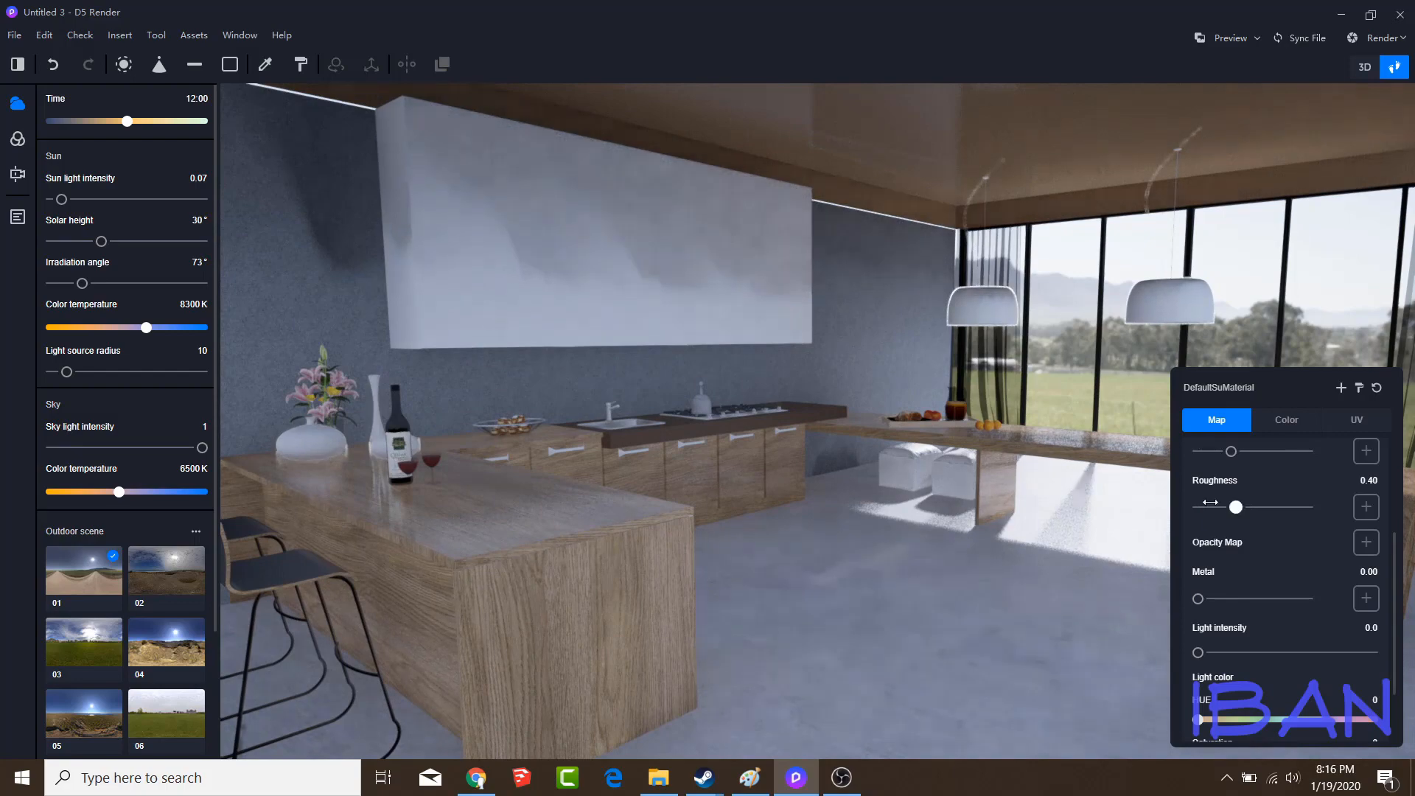
left_click_drag(1242, 507, 1203, 507)
left_click_drag(1230, 451, 1308, 451)
Set the material of the white seats under the long counter to specular 0.48 and roughness 0.49
left_click(891, 453)
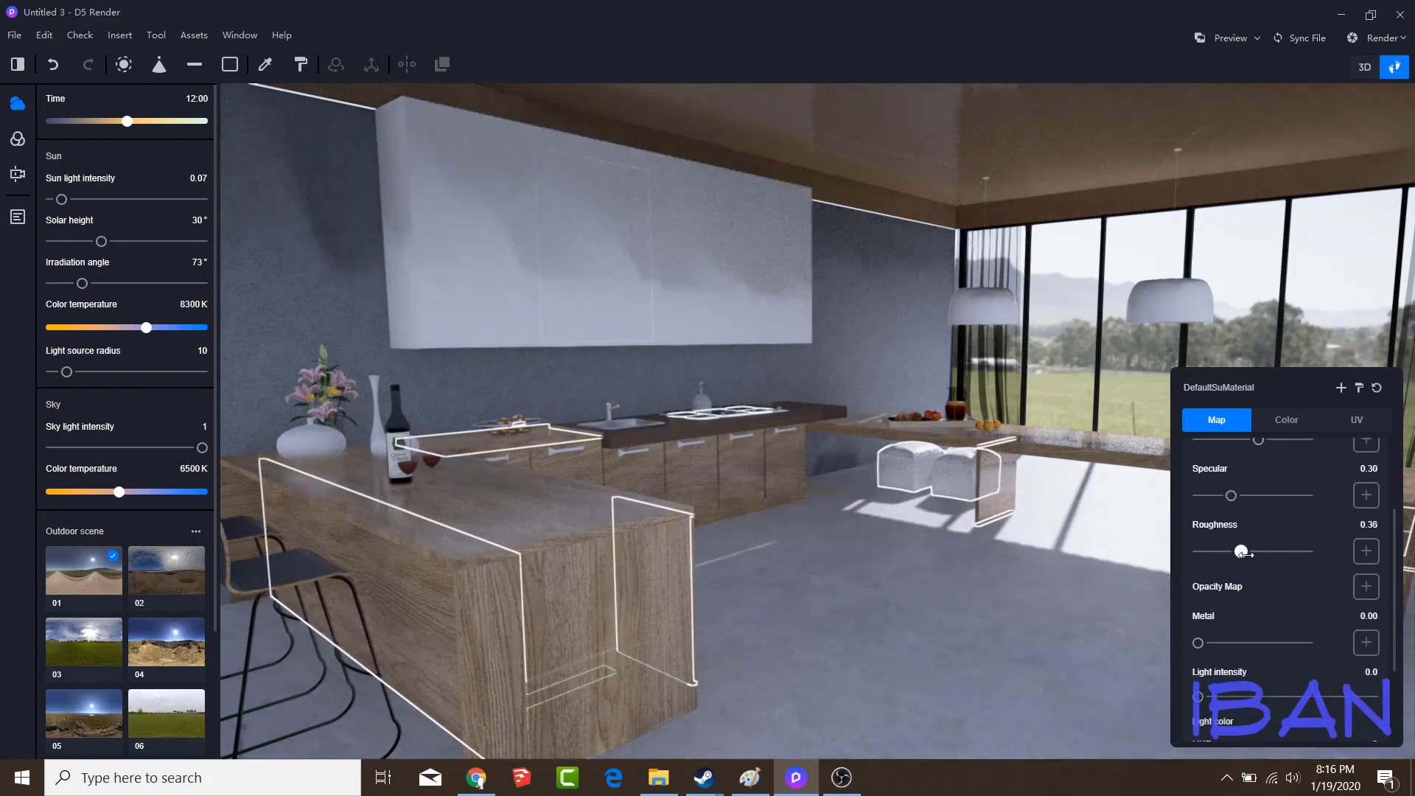
left_click_drag(1244, 553, 1230, 551)
left_click_drag(1233, 496, 1251, 496)
left_click_drag(1232, 552, 1253, 559)
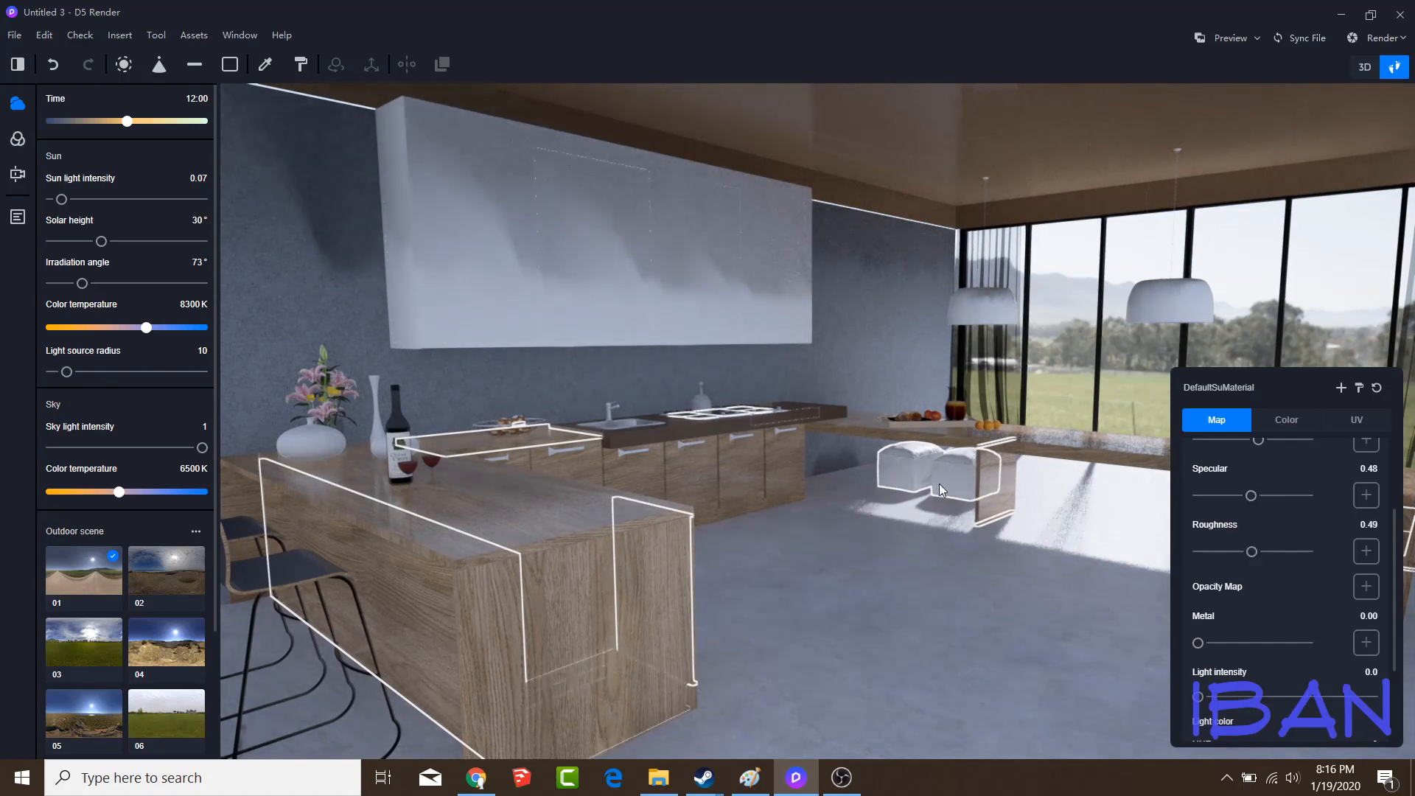
Set the metal value of the sink, tap and cabinet handle material to 1.00
left_click(625, 423)
left_click_drag(1198, 643, 1312, 642)
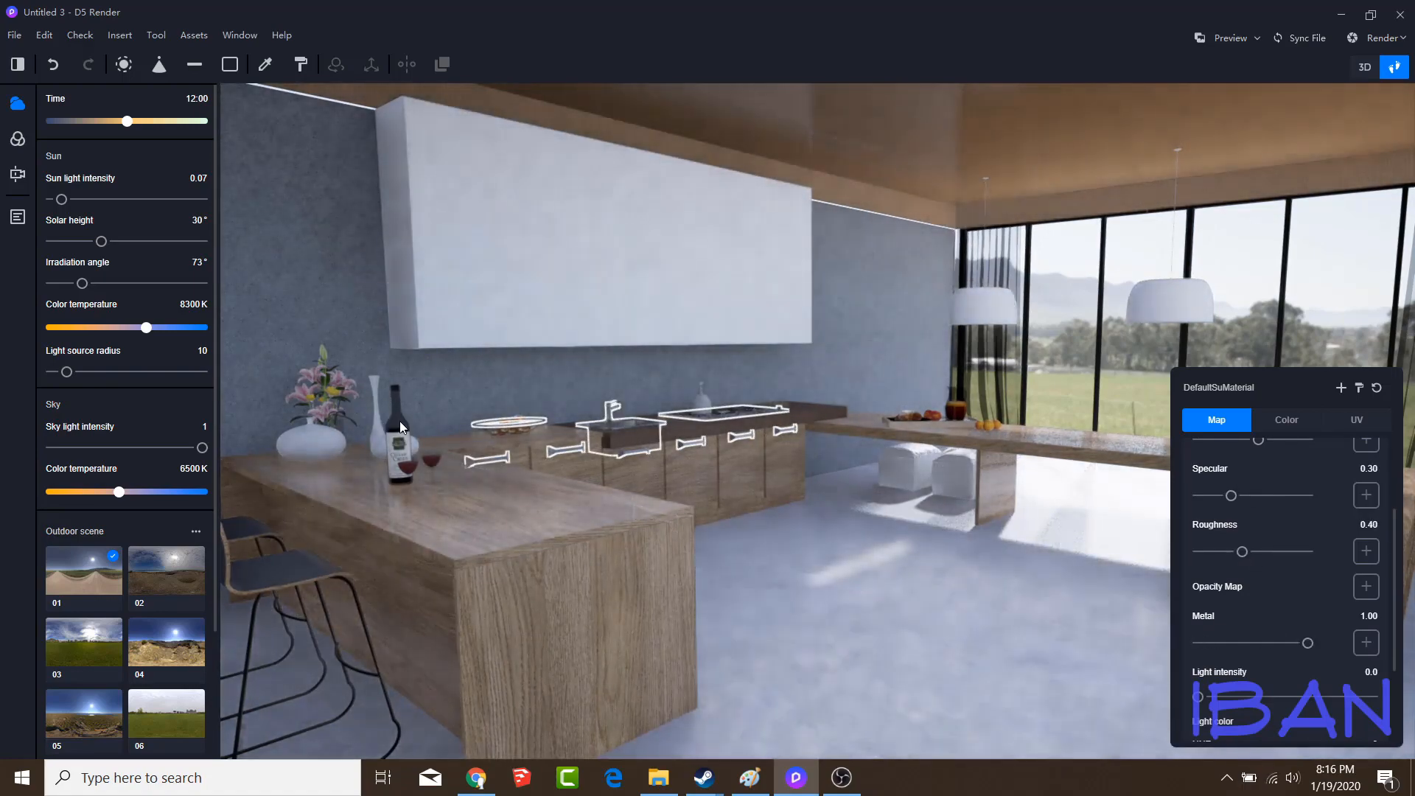
left_click(435, 450)
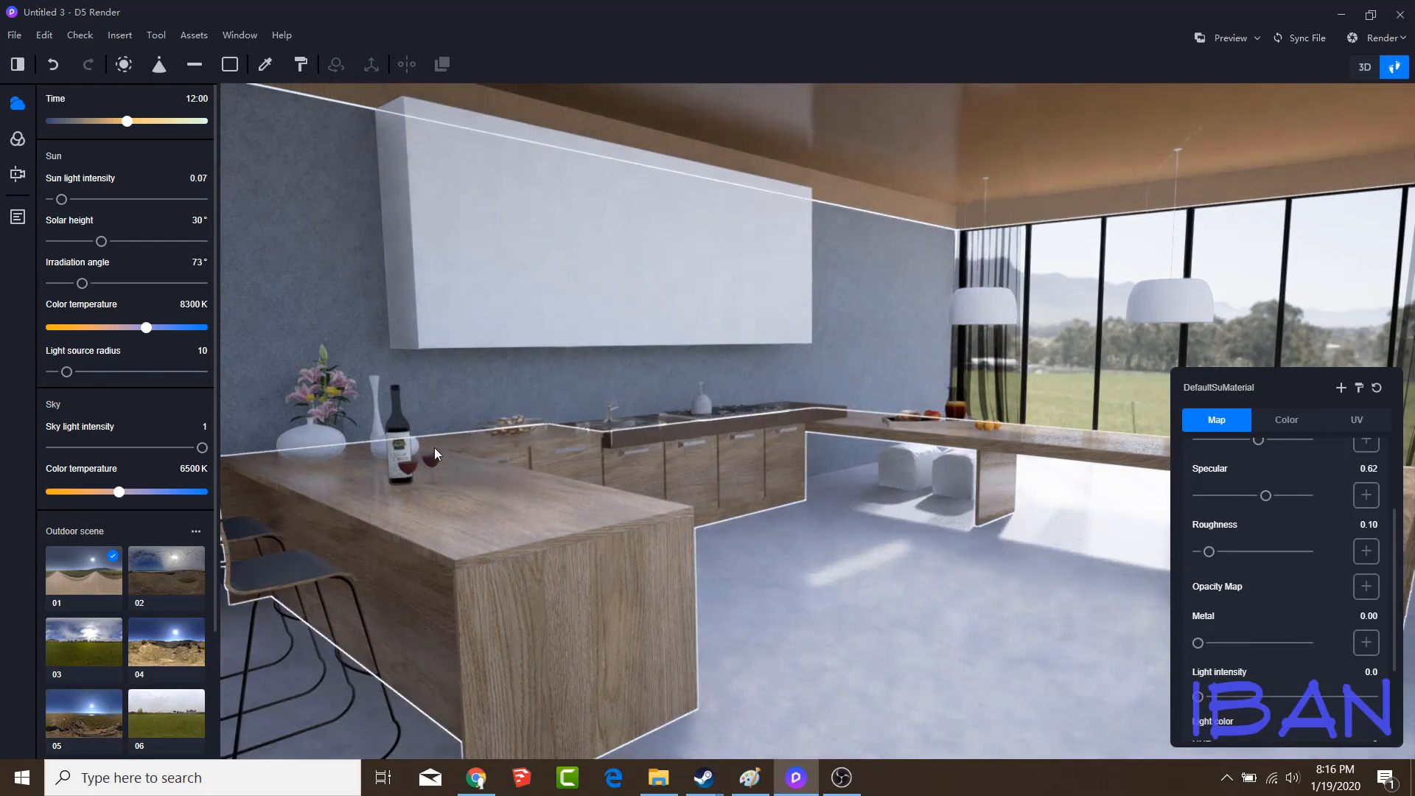
Set the white wall cabinet's material to roughness 0.09 and specular 0.96
left_click(471, 303)
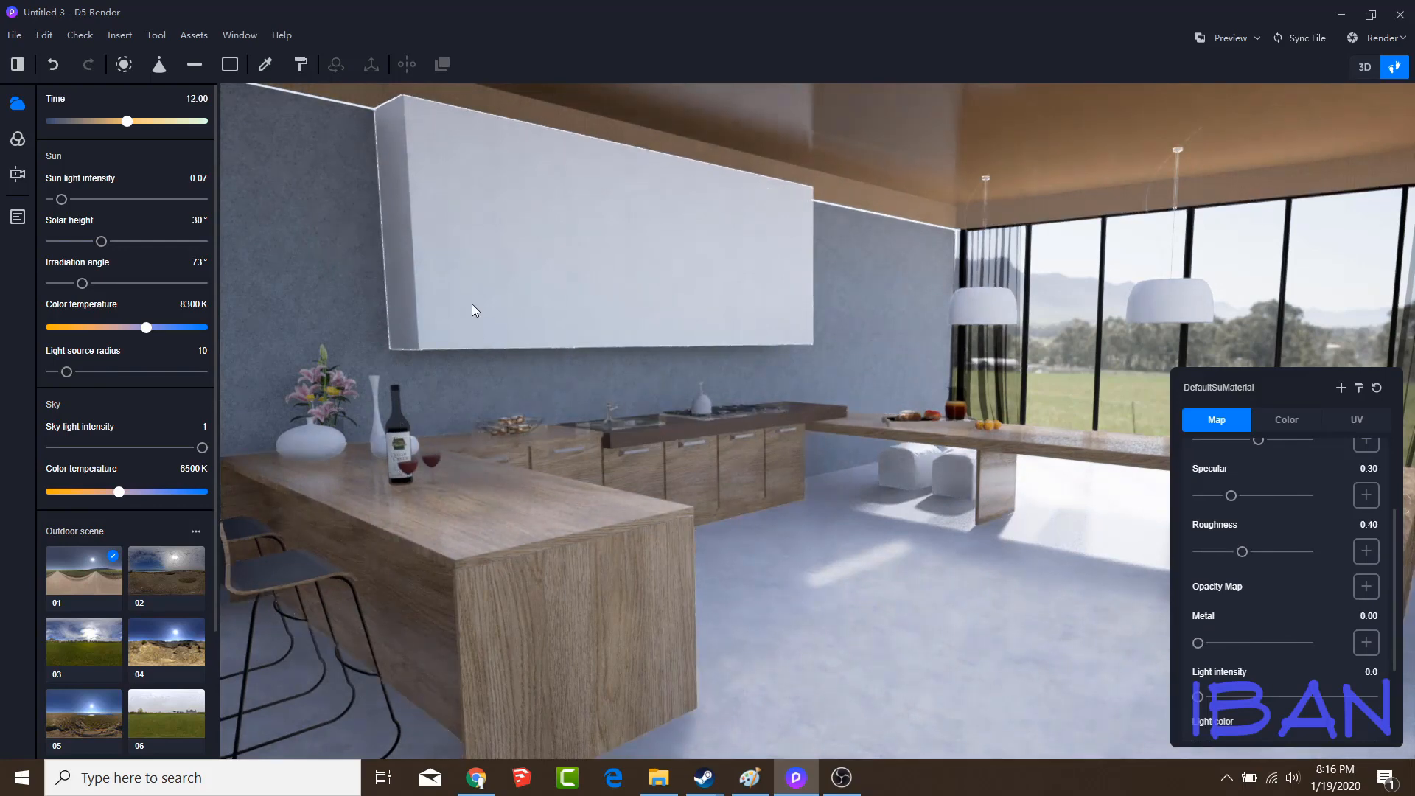
left_click_drag(1238, 551, 1207, 551)
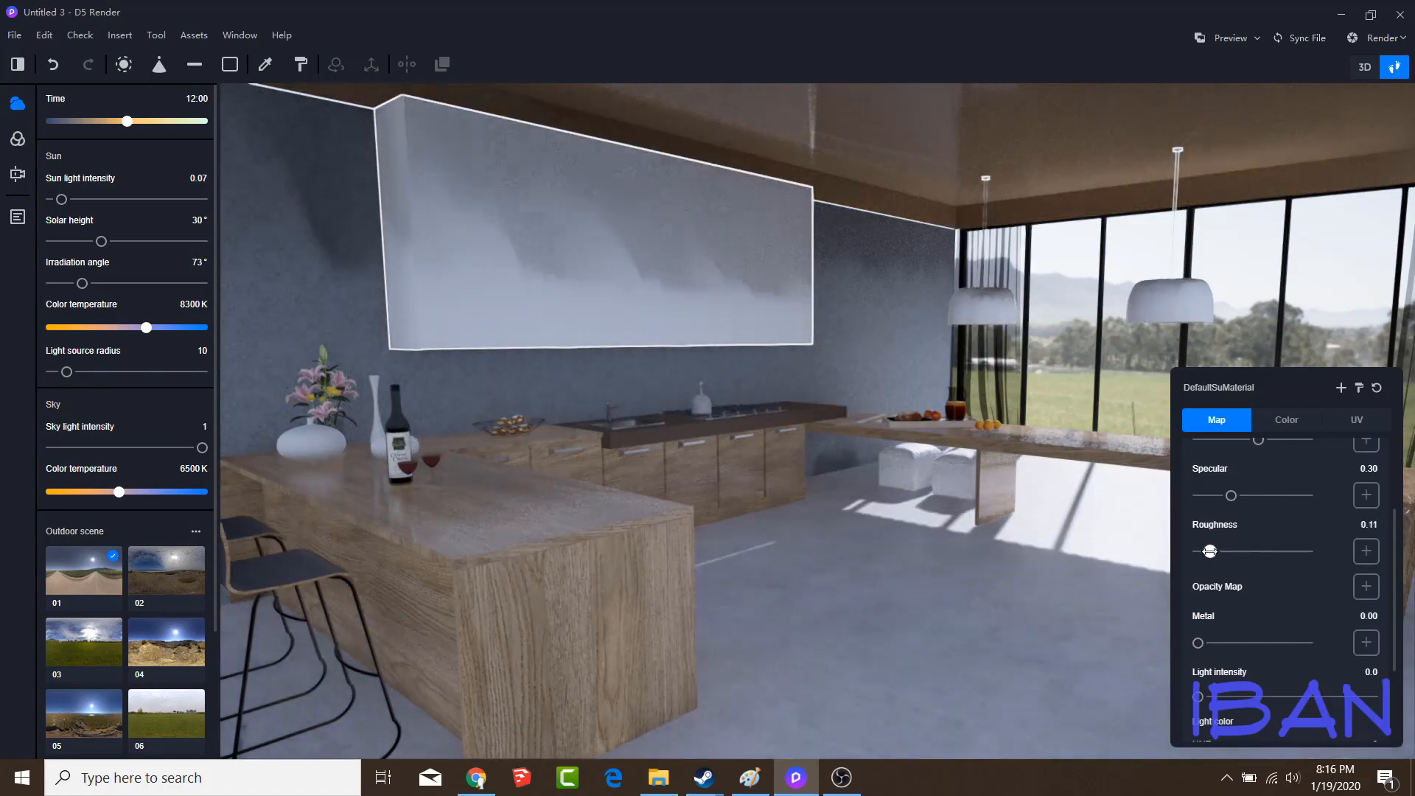
left_click_drag(1230, 495, 1302, 495)
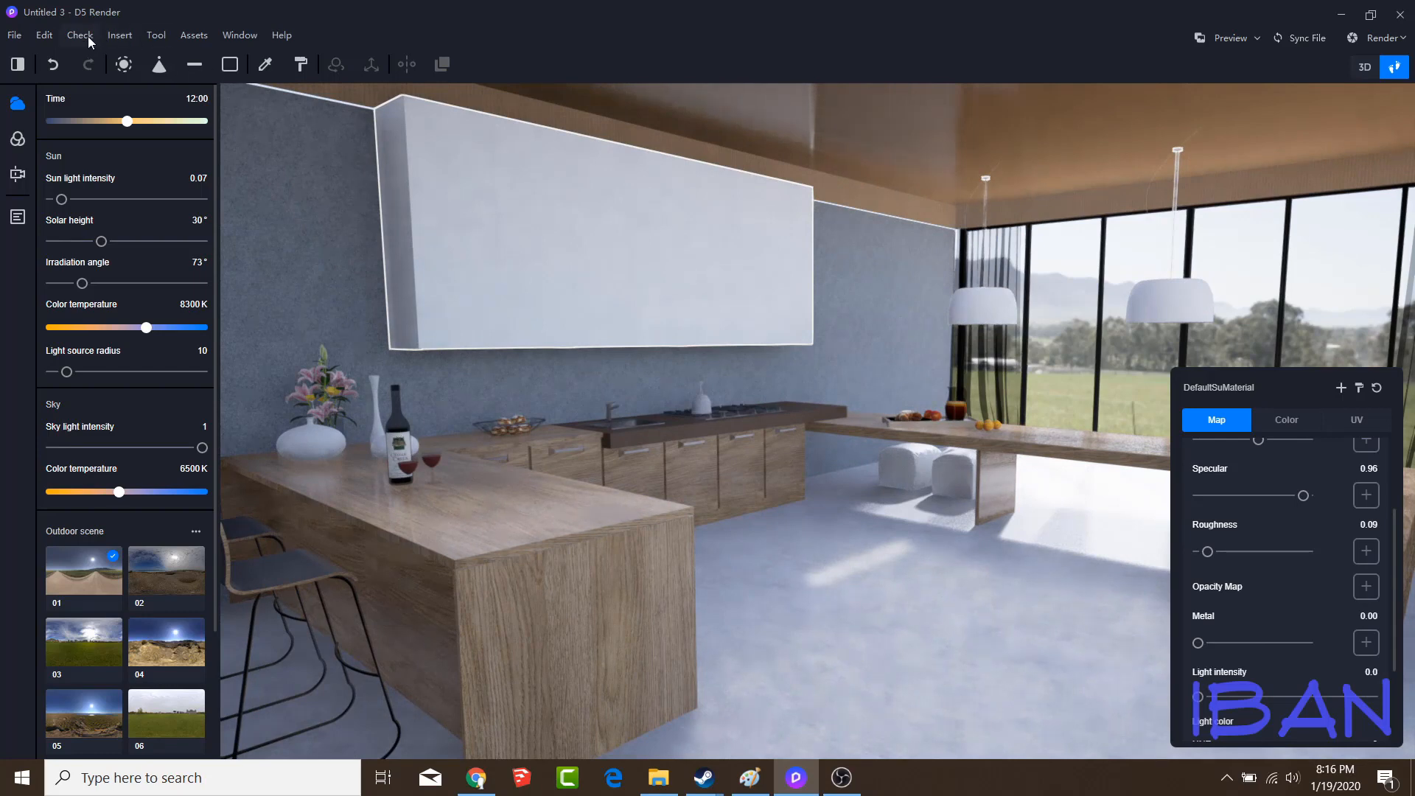
Set the dark countertop material around the sink and stove to roughness 0.08 and specular 0.99
left_click(199, 39)
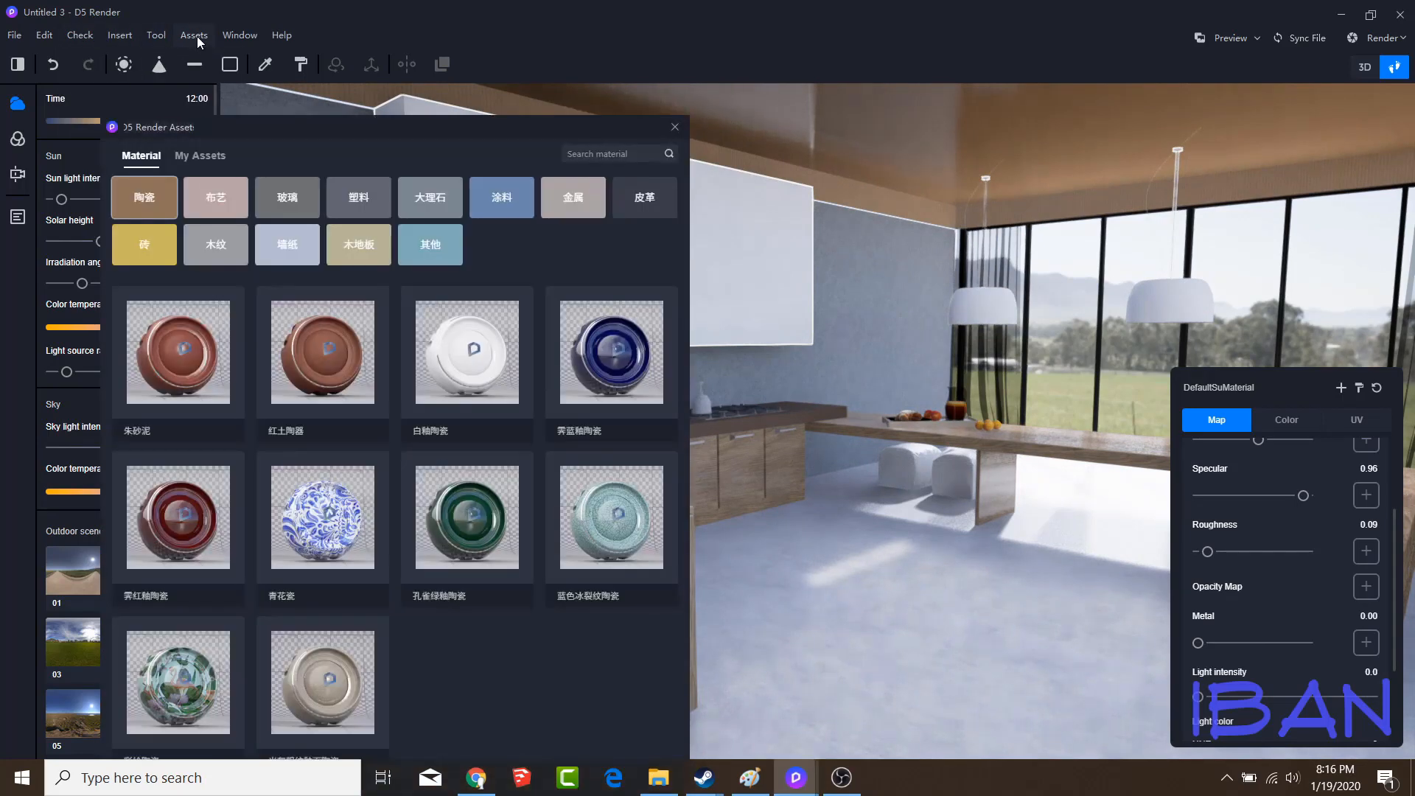
left_click(772, 408)
scroll(1218, 571, "up", 1)
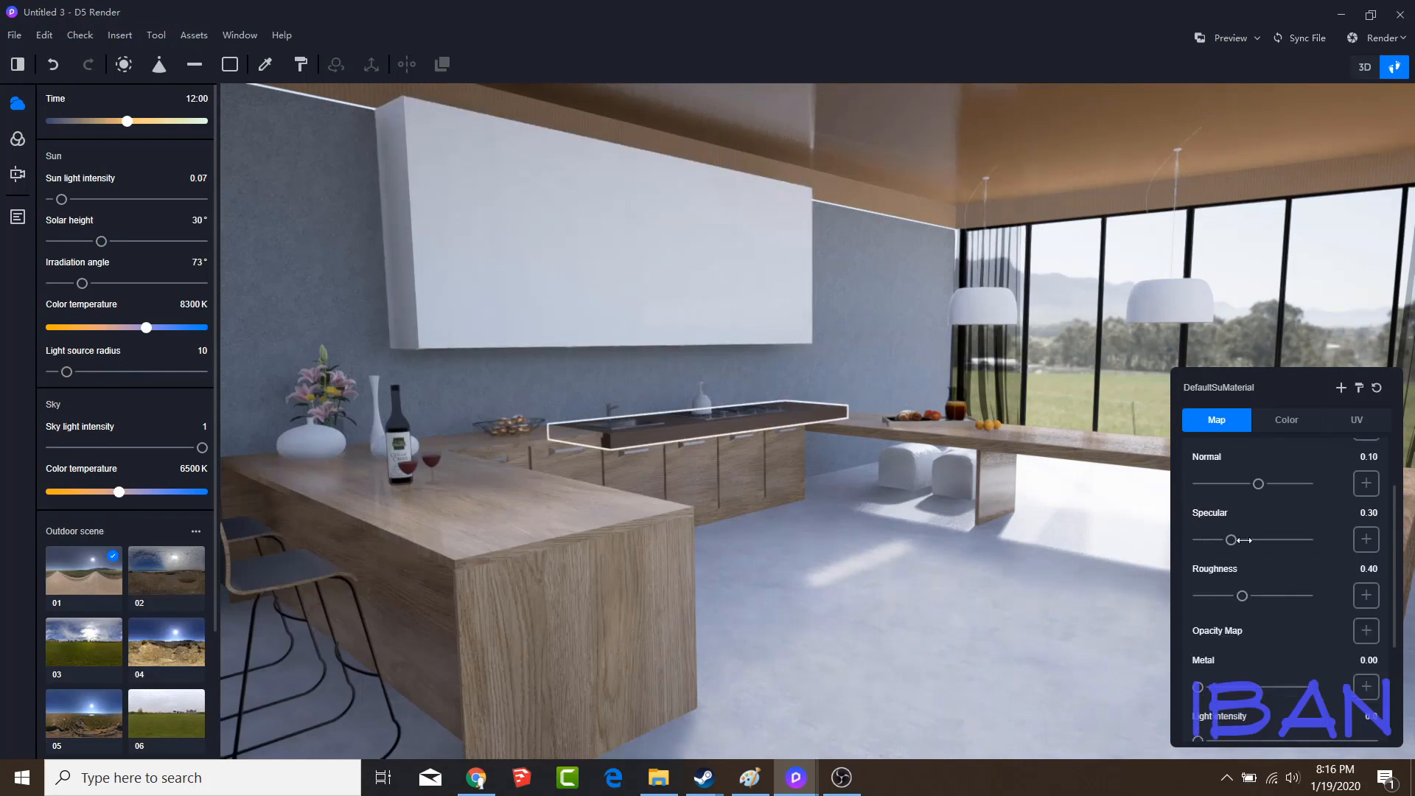
left_click_drag(1242, 595, 1207, 596)
left_click_drag(1231, 539, 1307, 540)
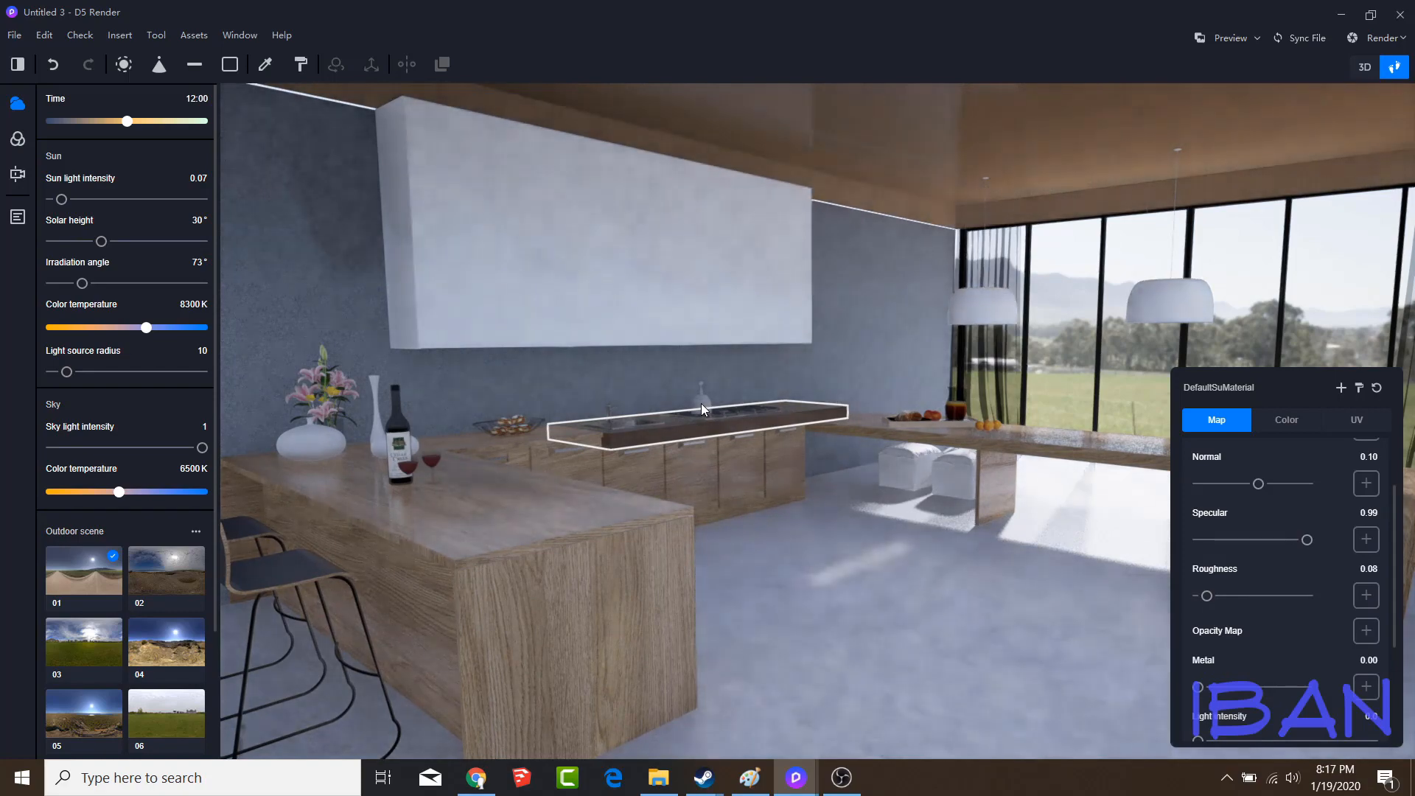
Set the color value of the small bottle on the stove to 2
left_click(701, 398)
left_click(1286, 419)
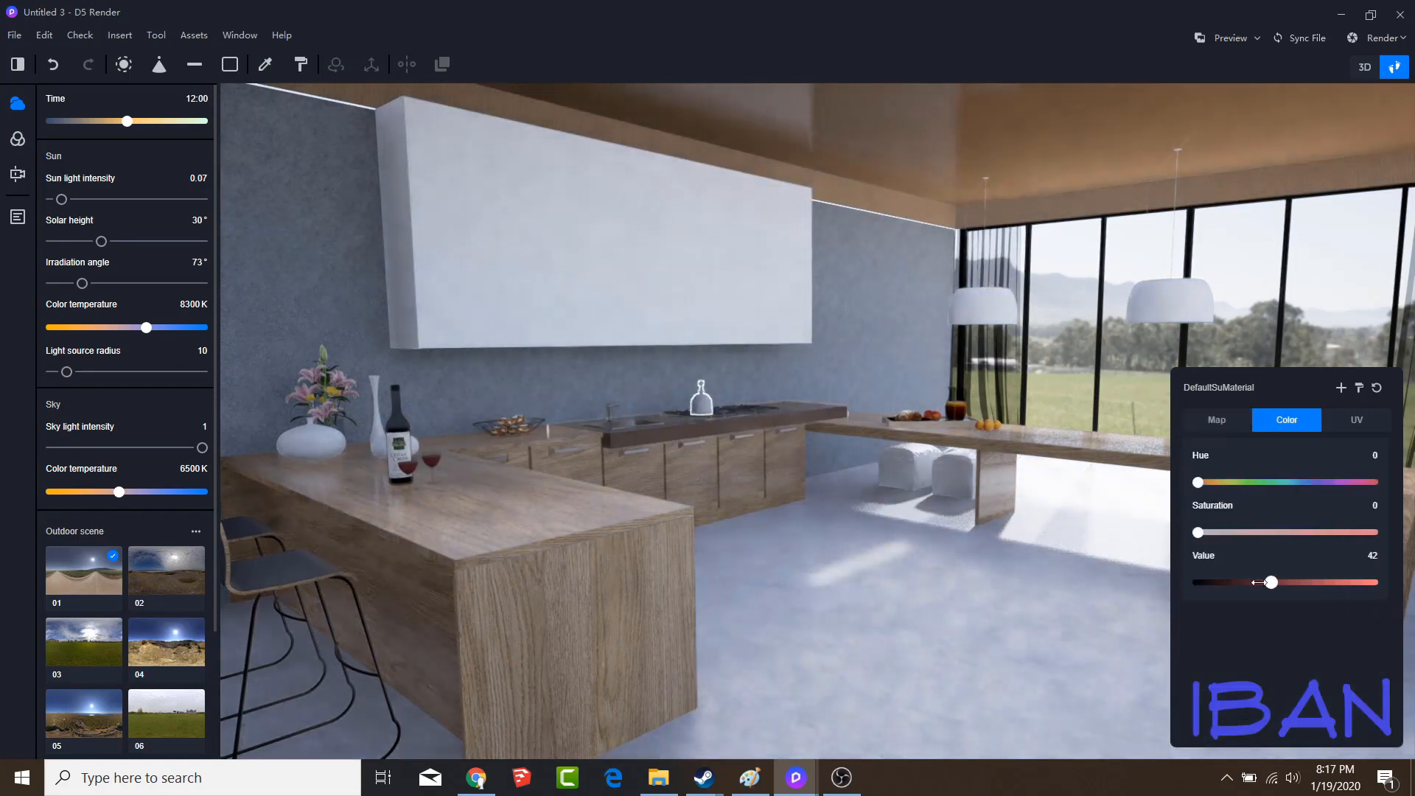
left_click_drag(1255, 583, 1201, 582)
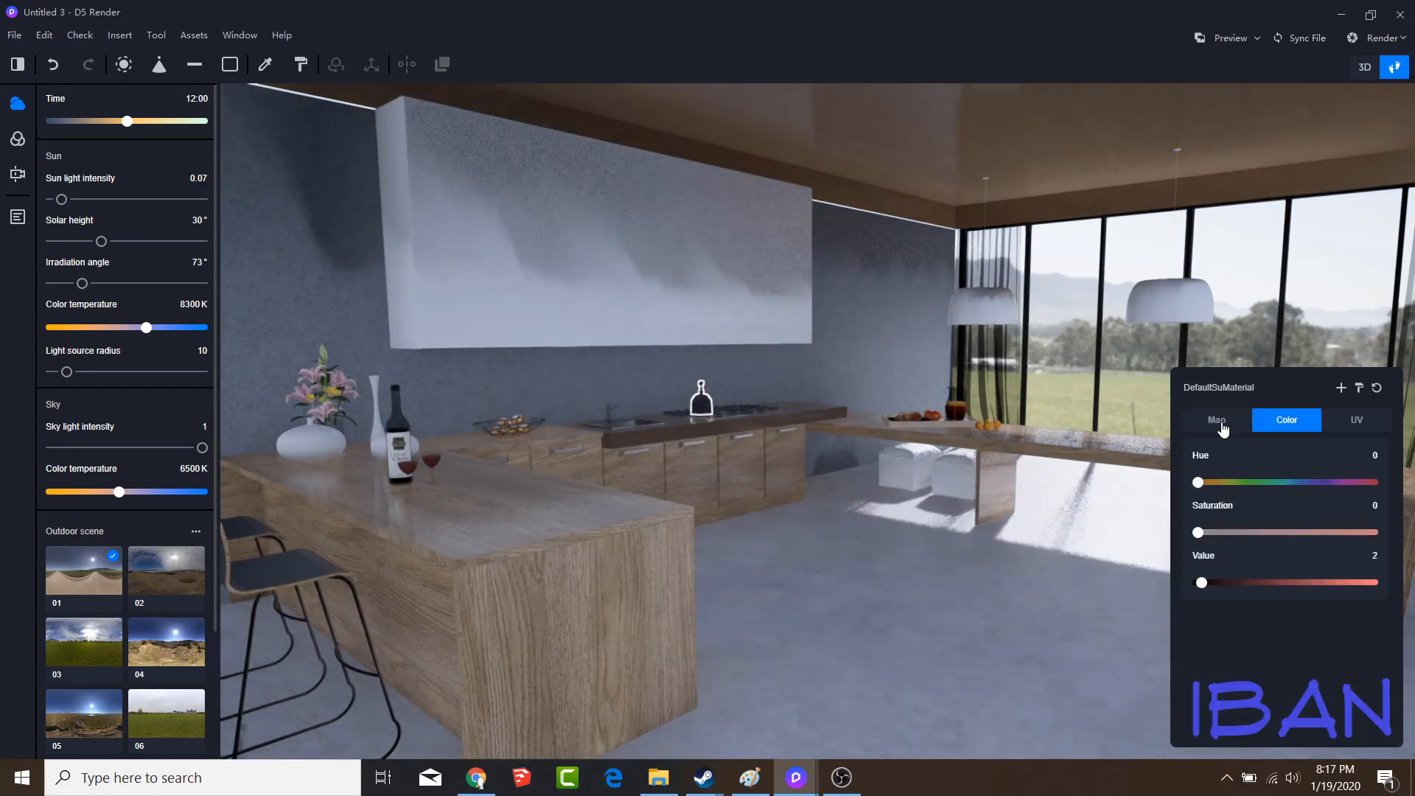
left_click(1221, 424)
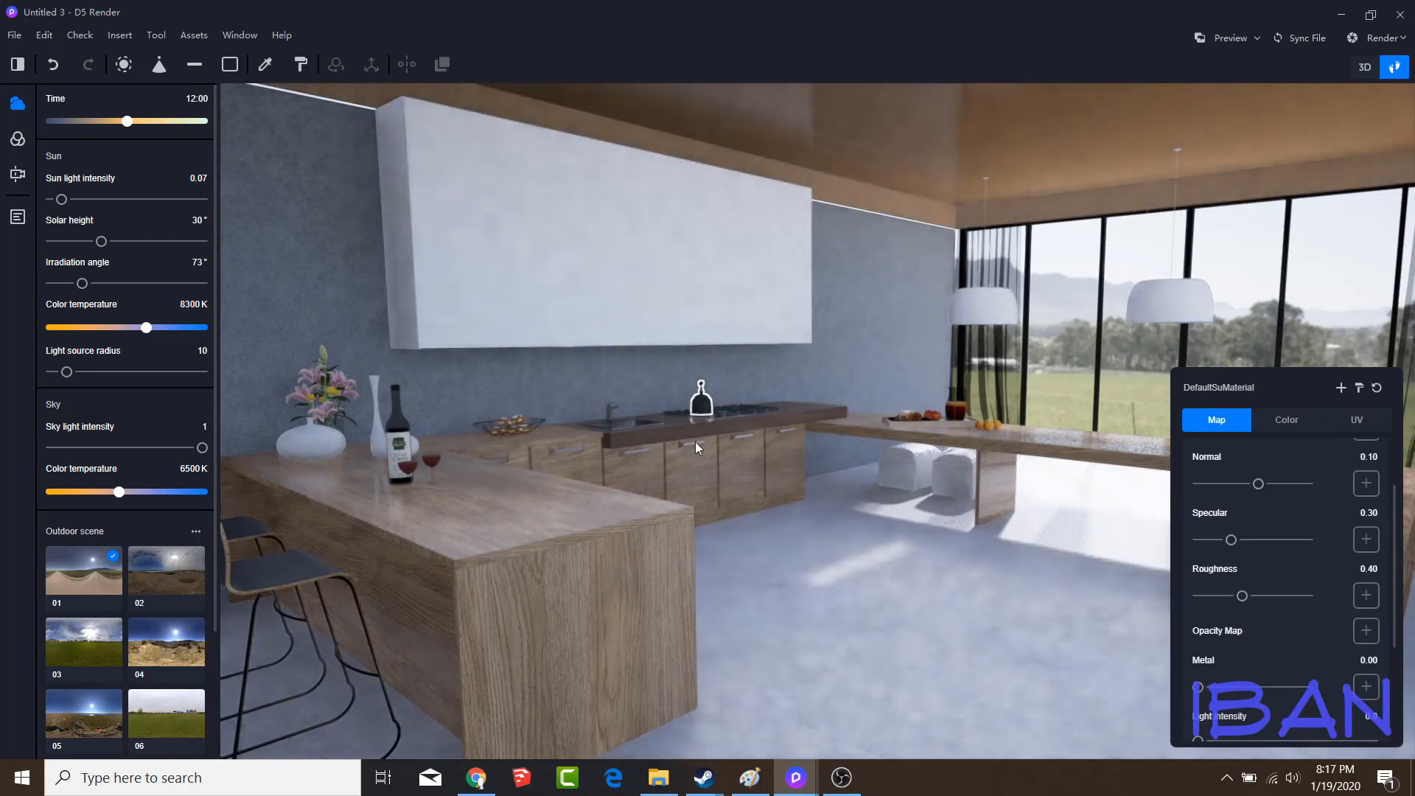
Check the material settings of the sink and cabinet handles, the wine bottle and the pendant lamps
left_click(696, 442)
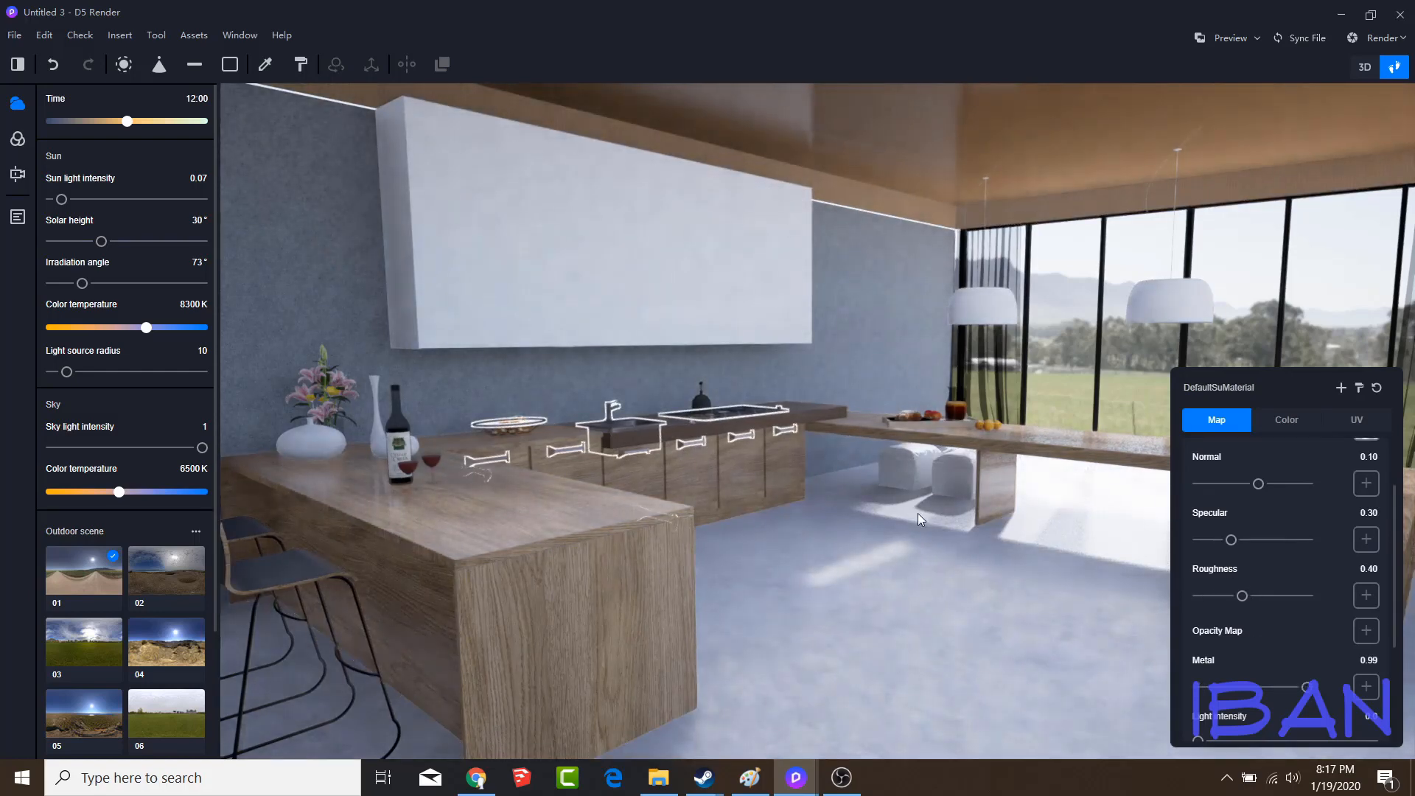
left_click(397, 429)
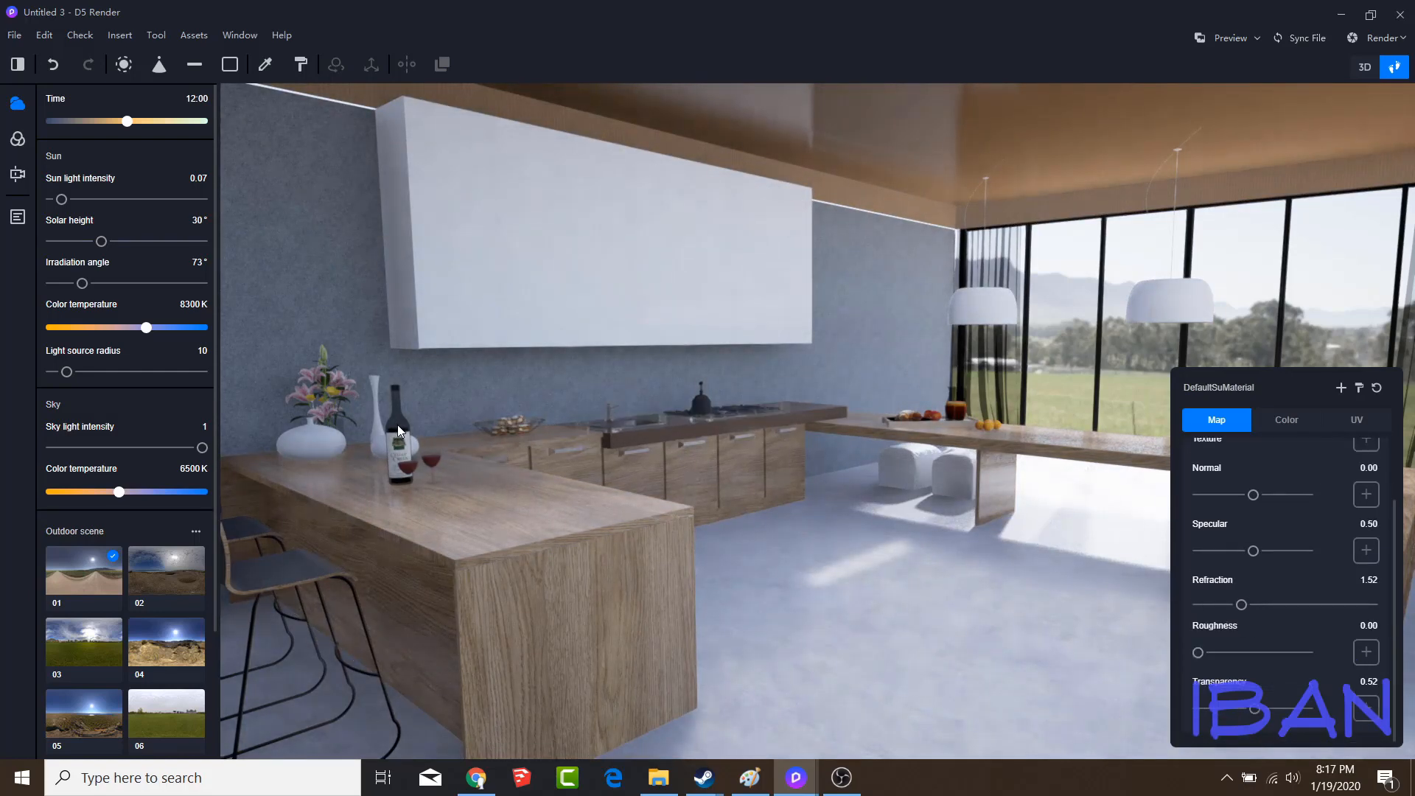
left_click(1177, 300)
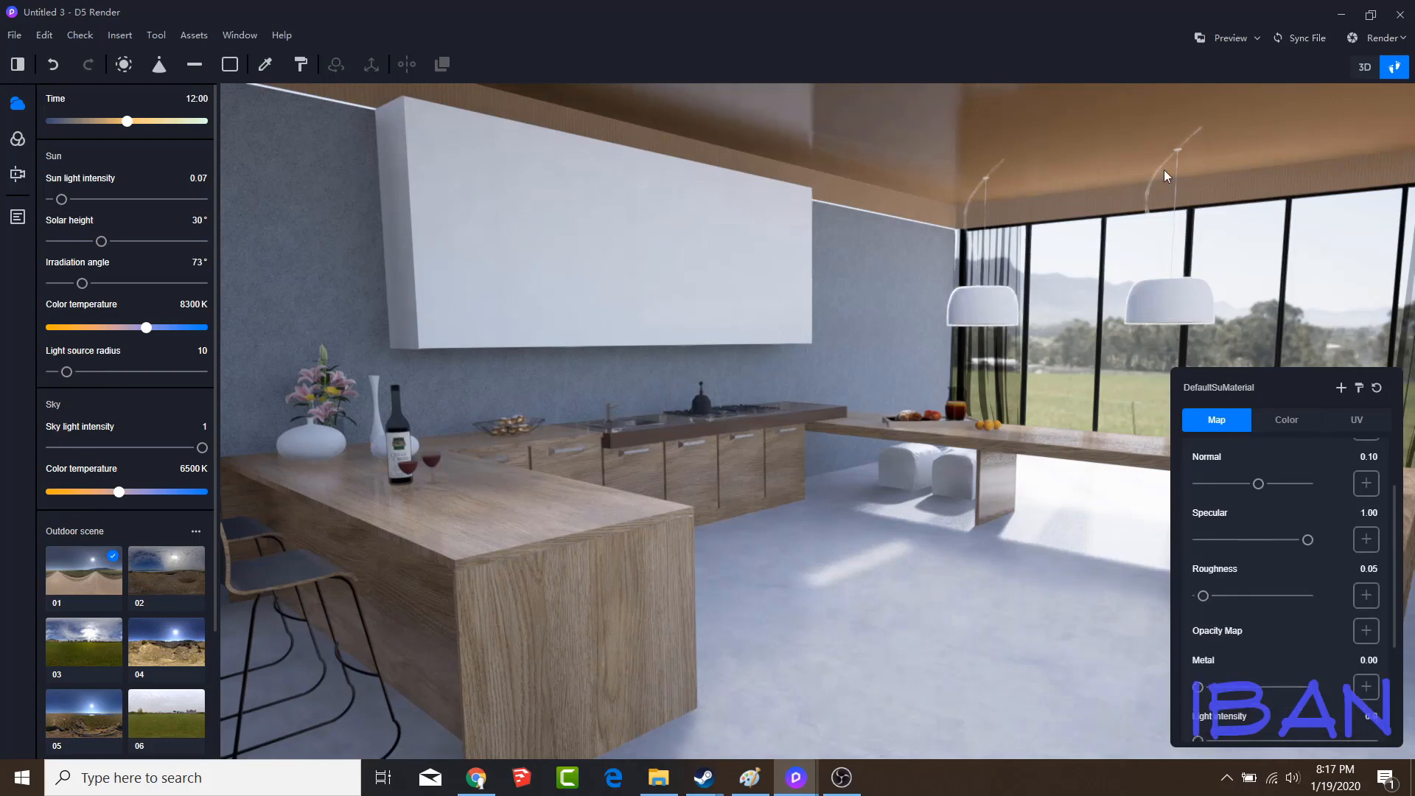
key("Escape")
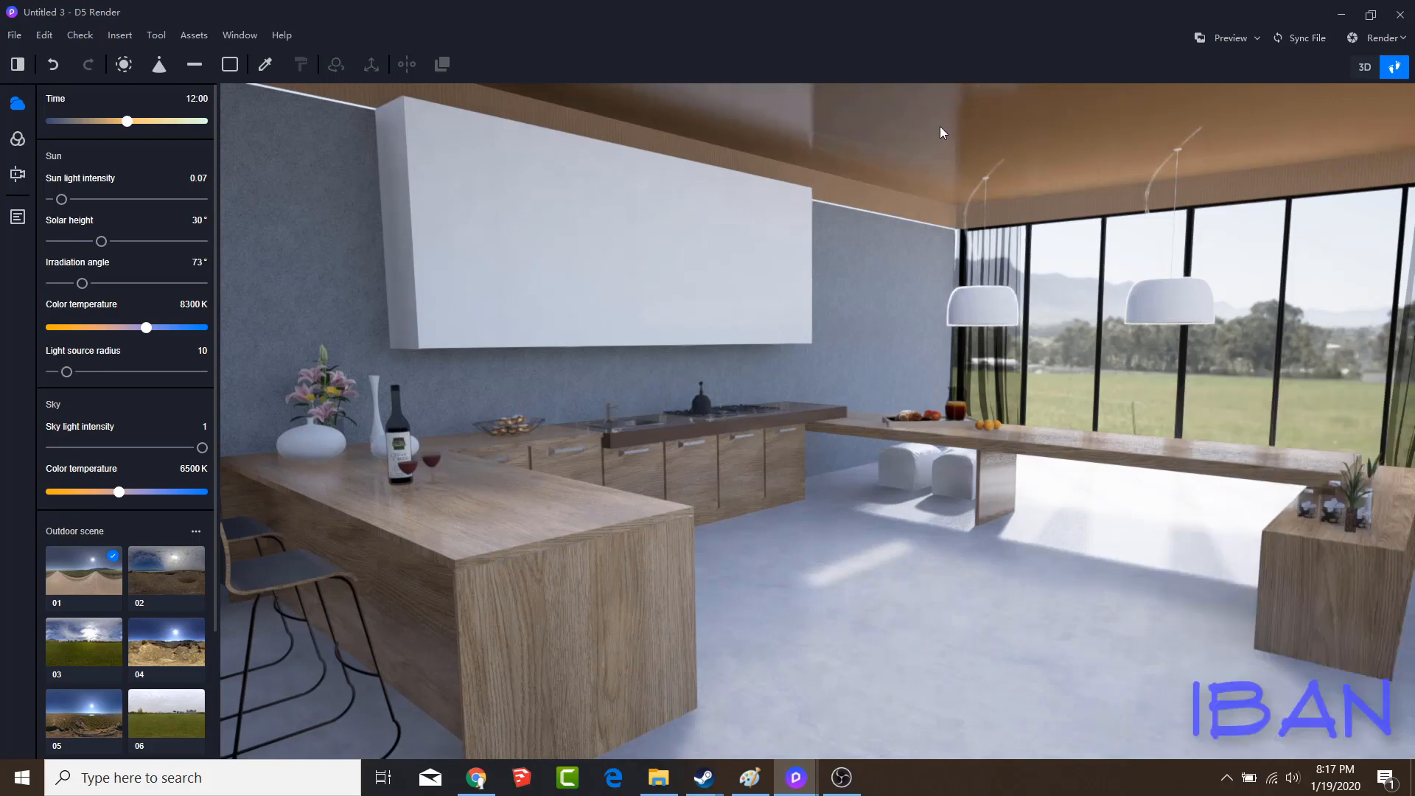
Browse the material library's fabric, other, wood flooring, wallpaper, wood grain, leather and metal categories
left_click(265, 64)
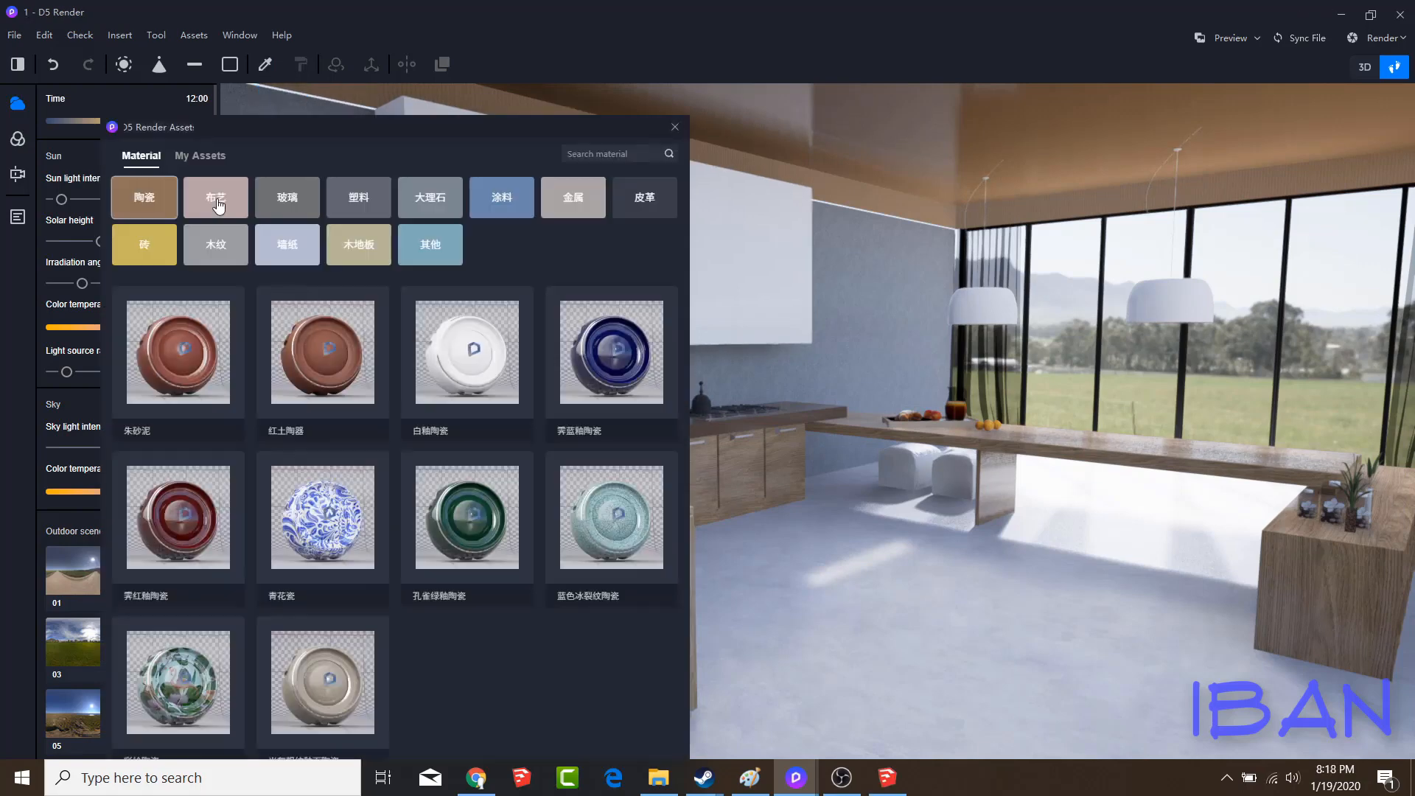
left_click(217, 201)
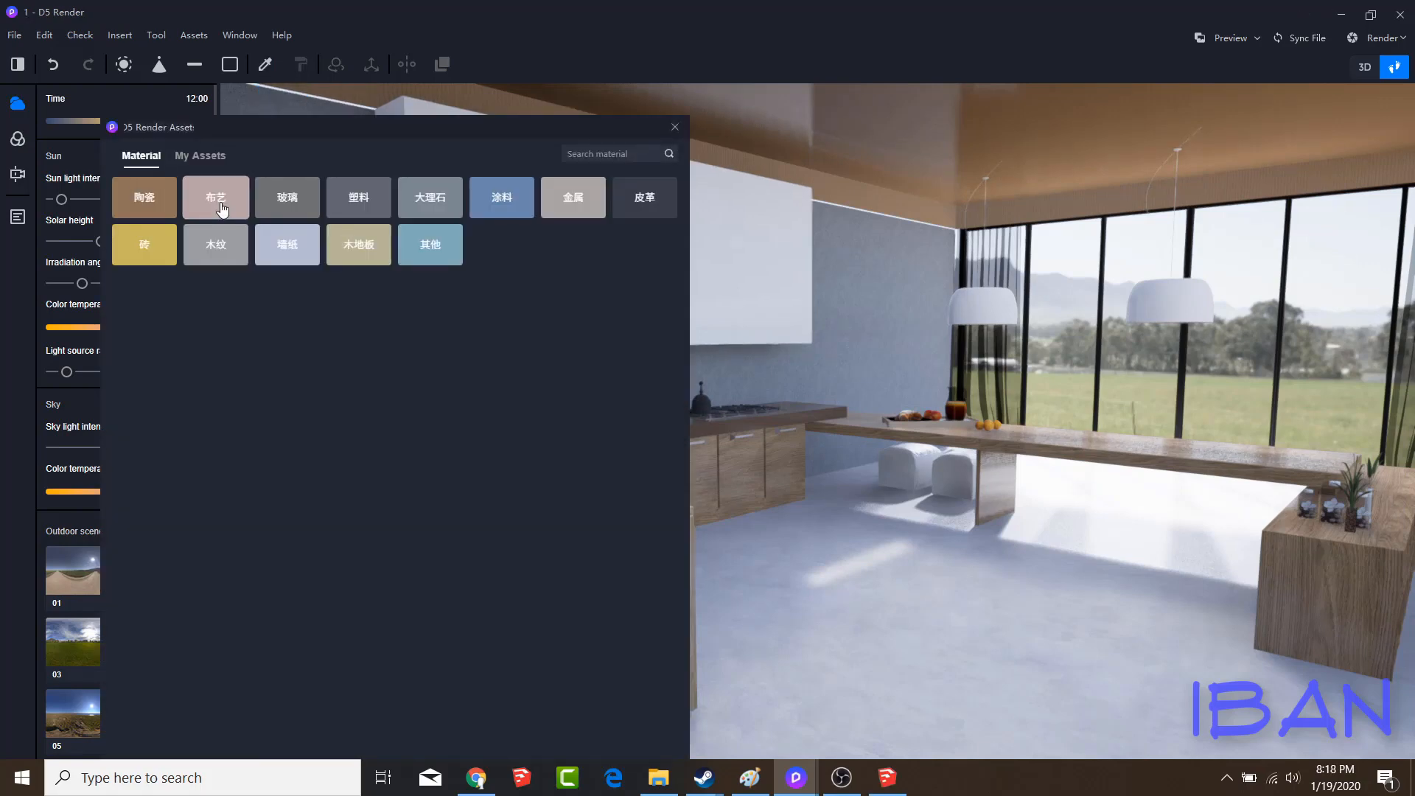
left_click(431, 247)
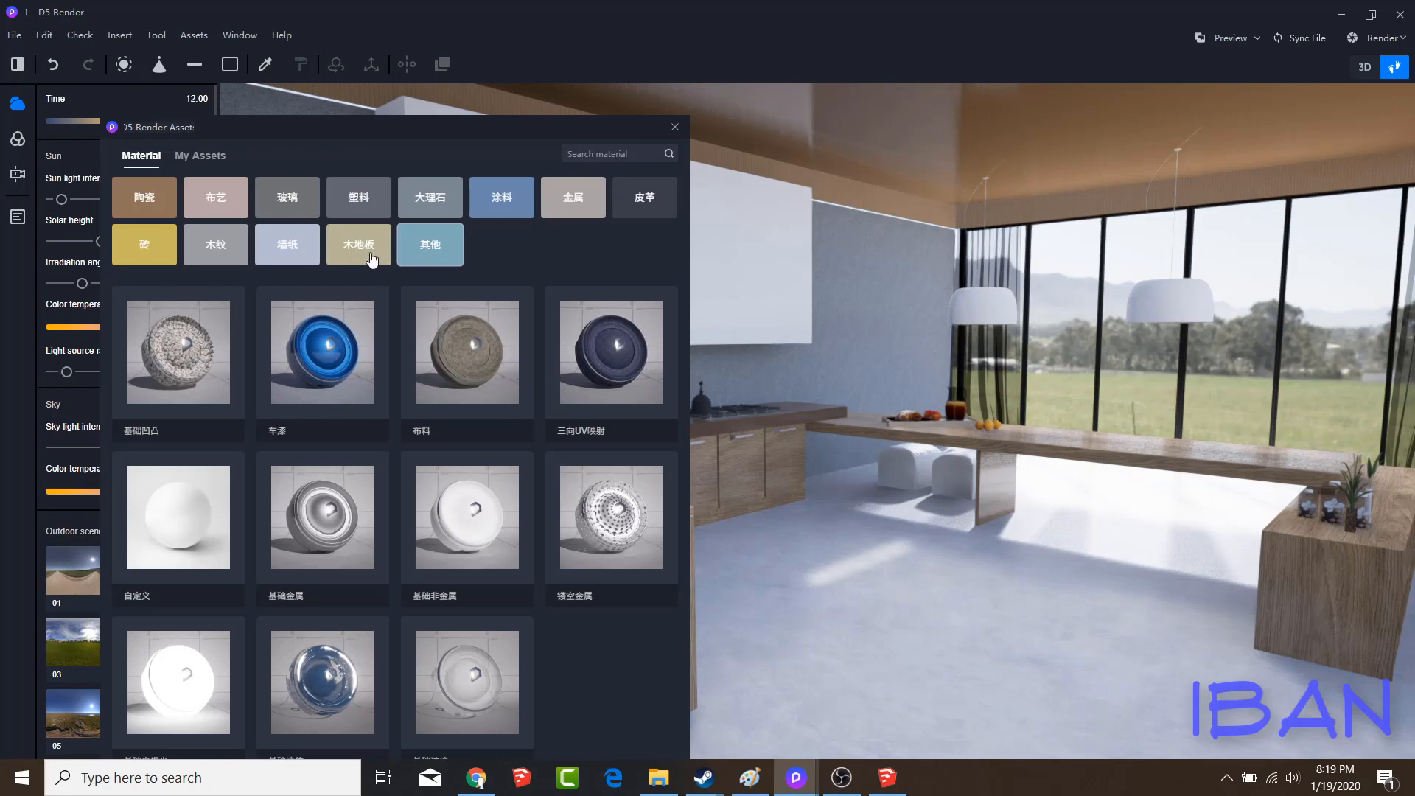
left_click(372, 258)
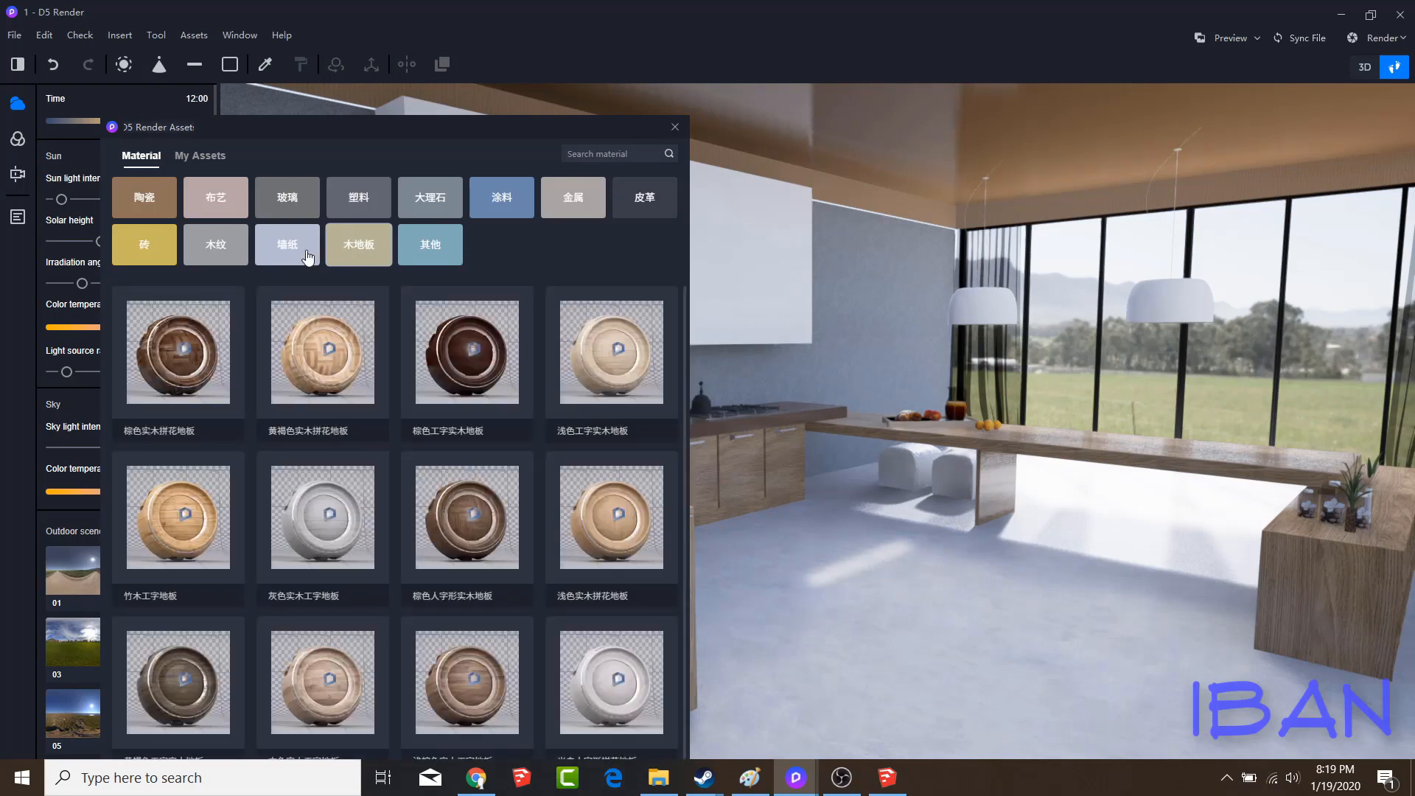
left_click(308, 257)
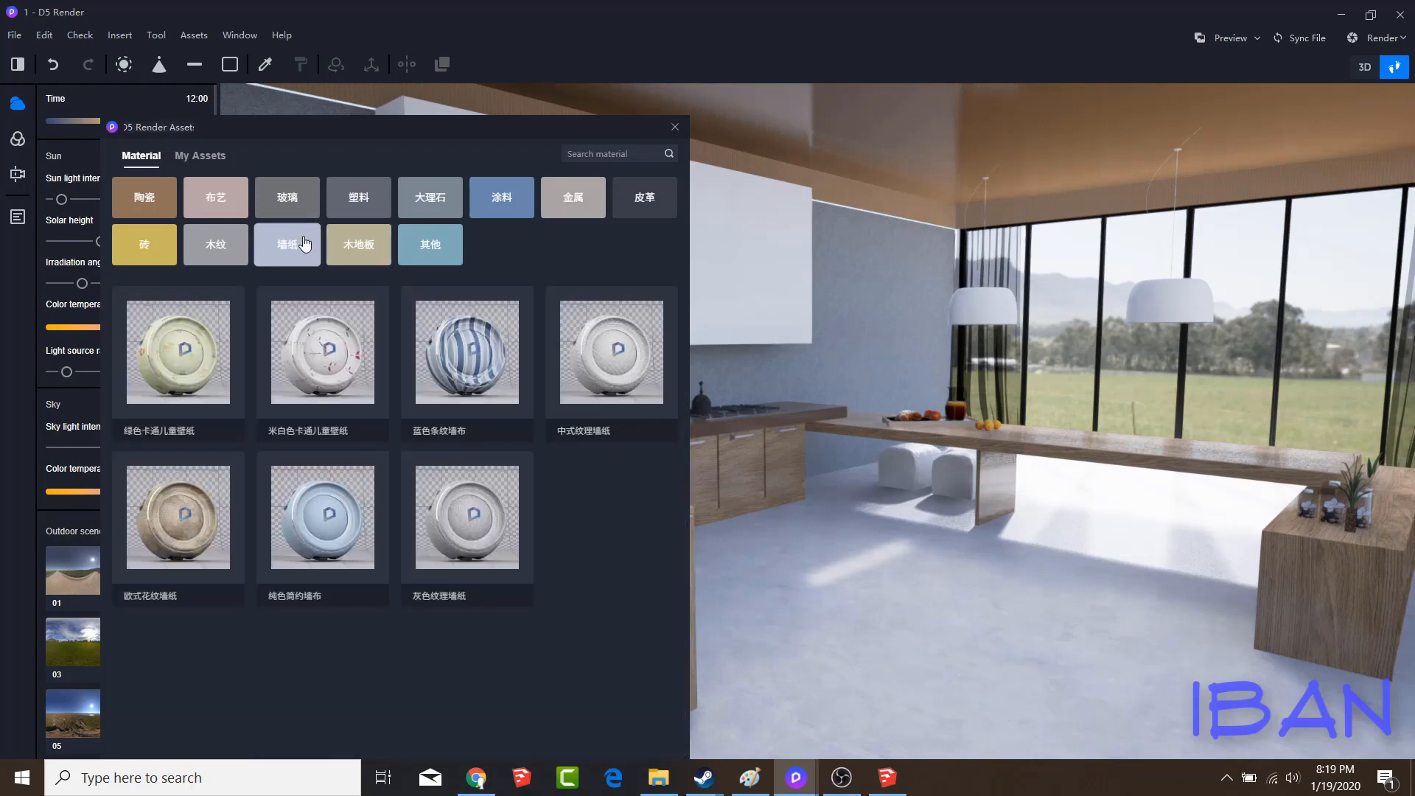
left_click(240, 254)
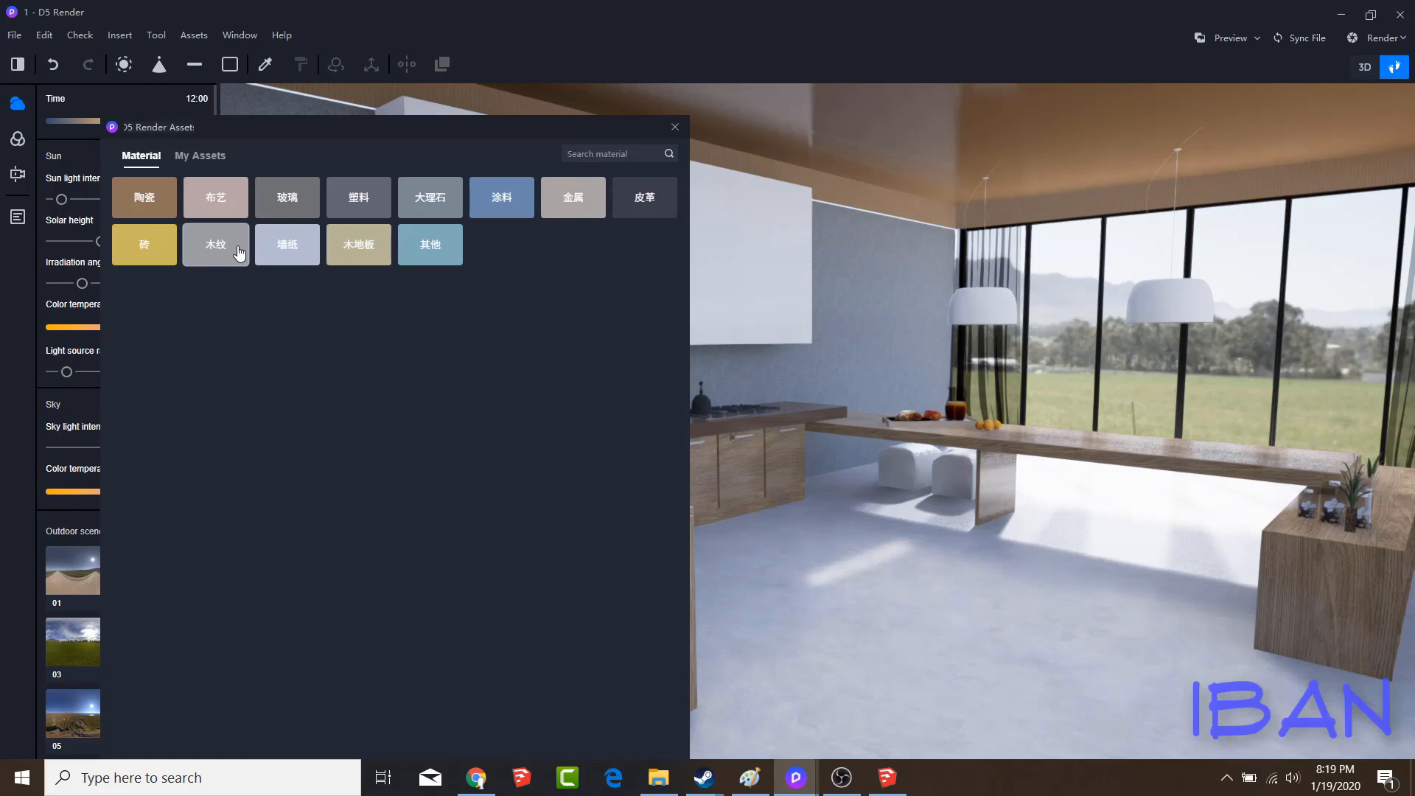
left_click(237, 249)
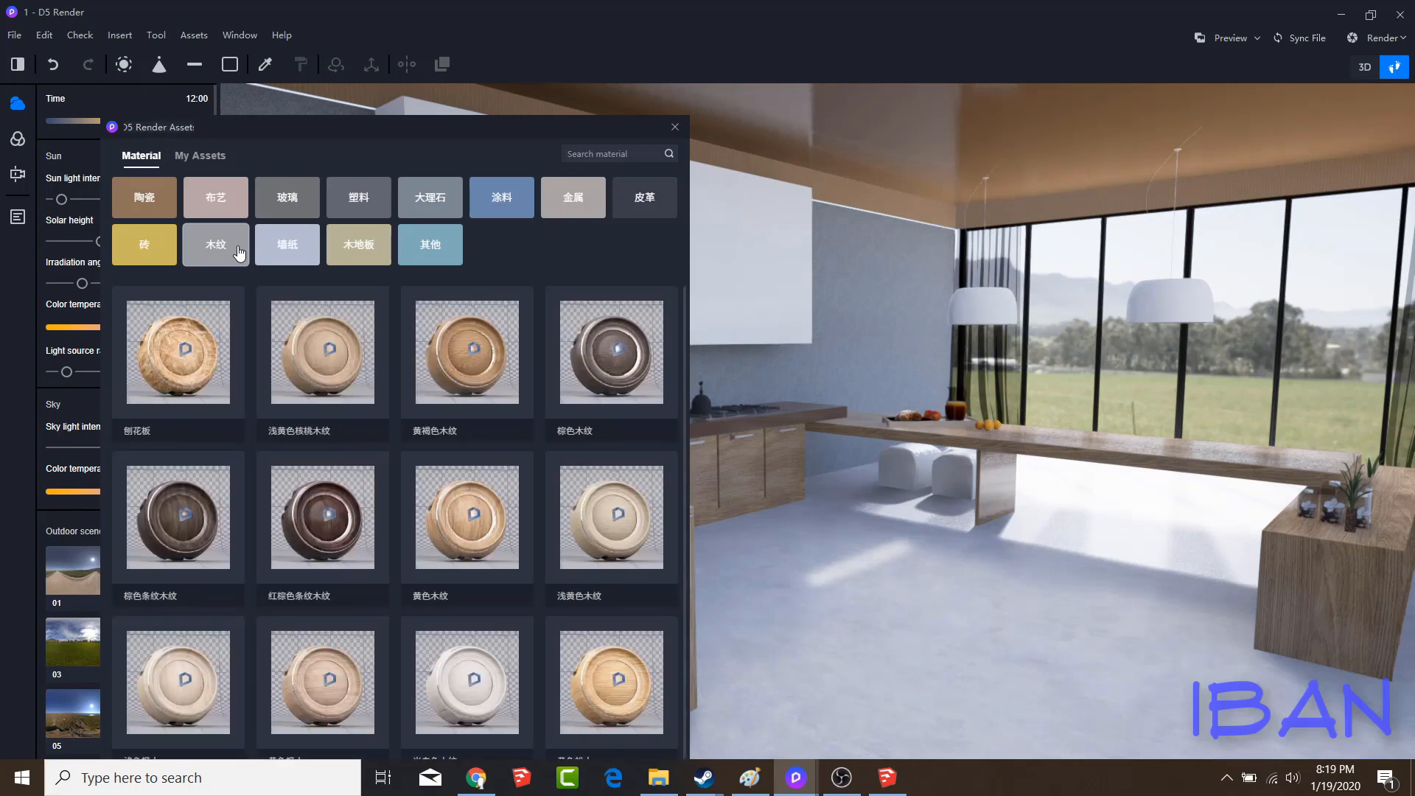
scroll(328, 428, "down", 2)
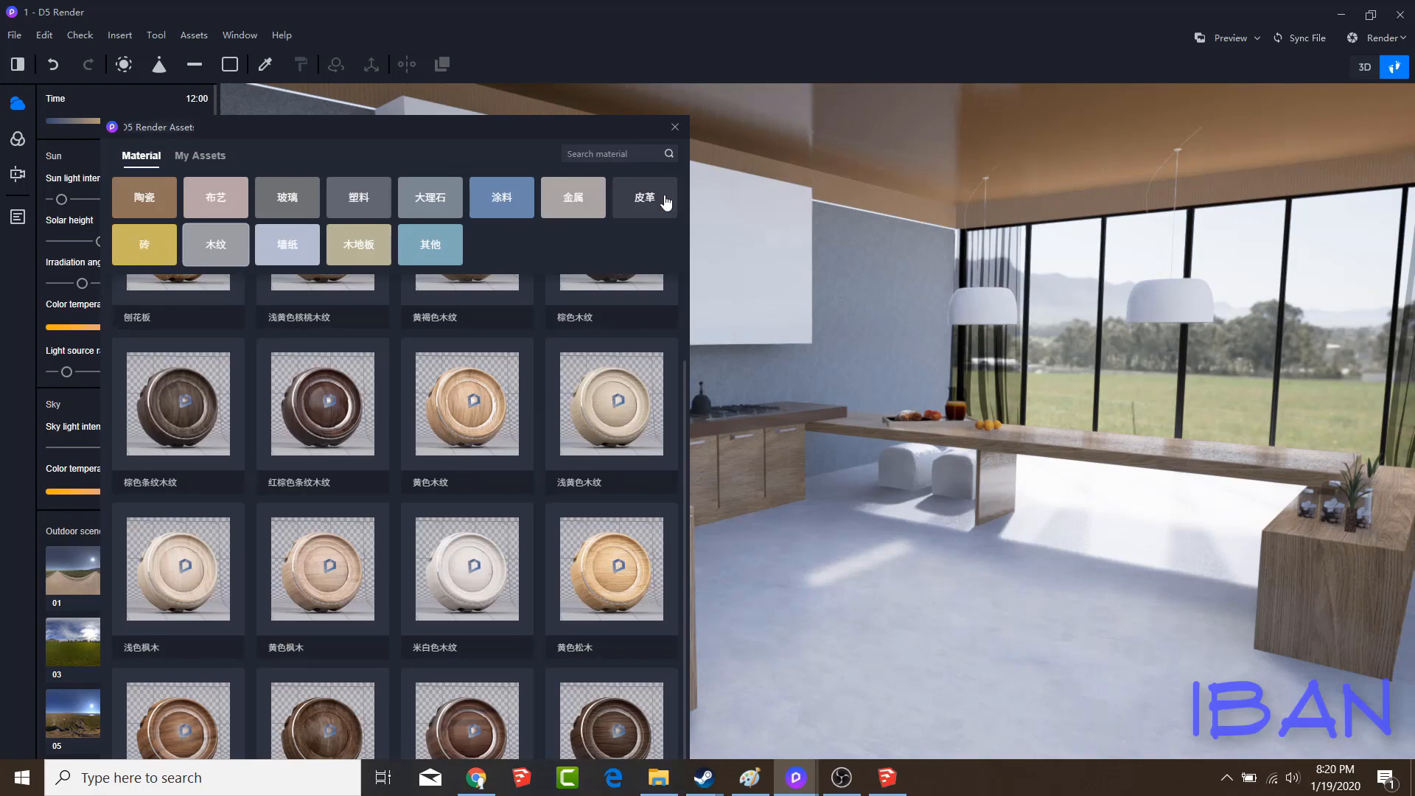
scroll(546, 531, "down", 1)
left_click(642, 210)
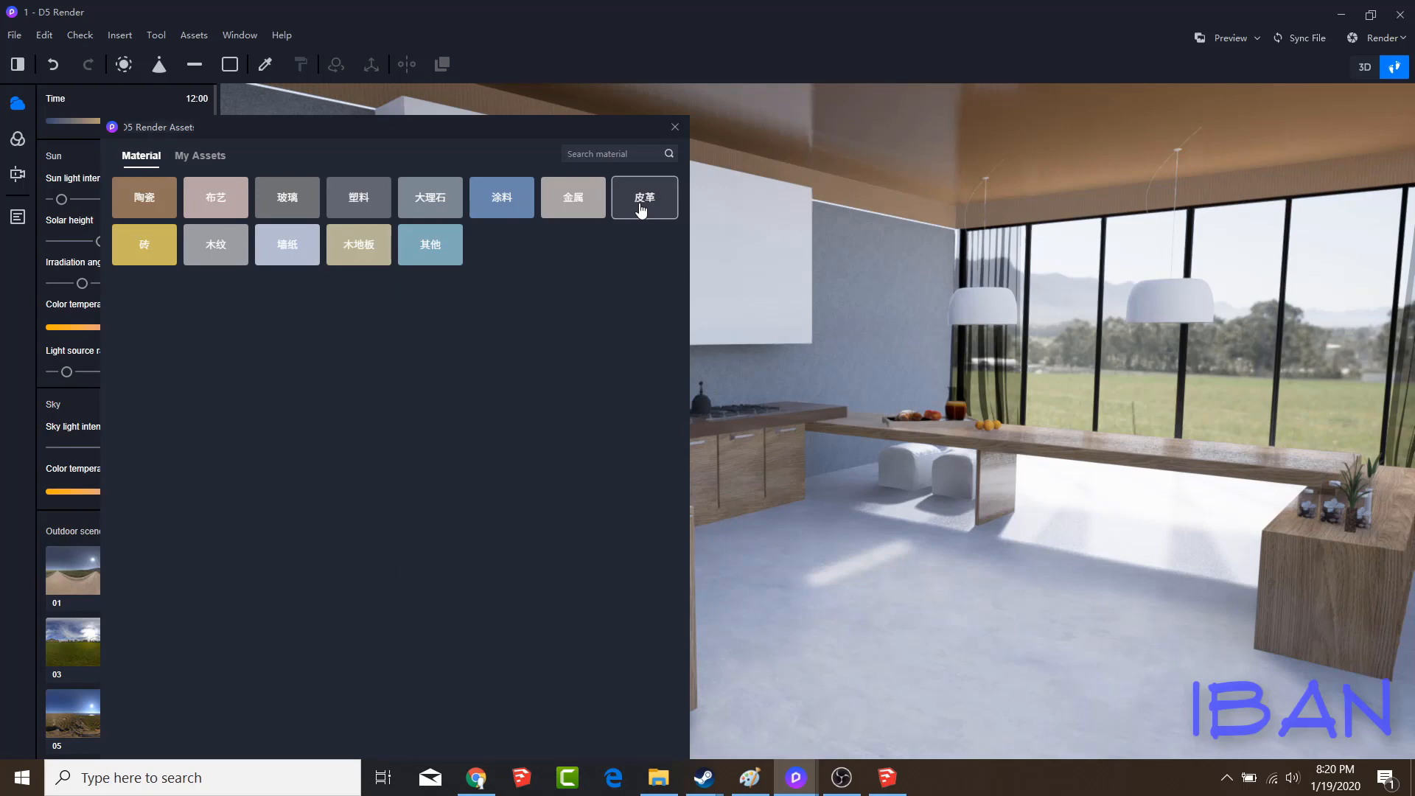
left_click(576, 213)
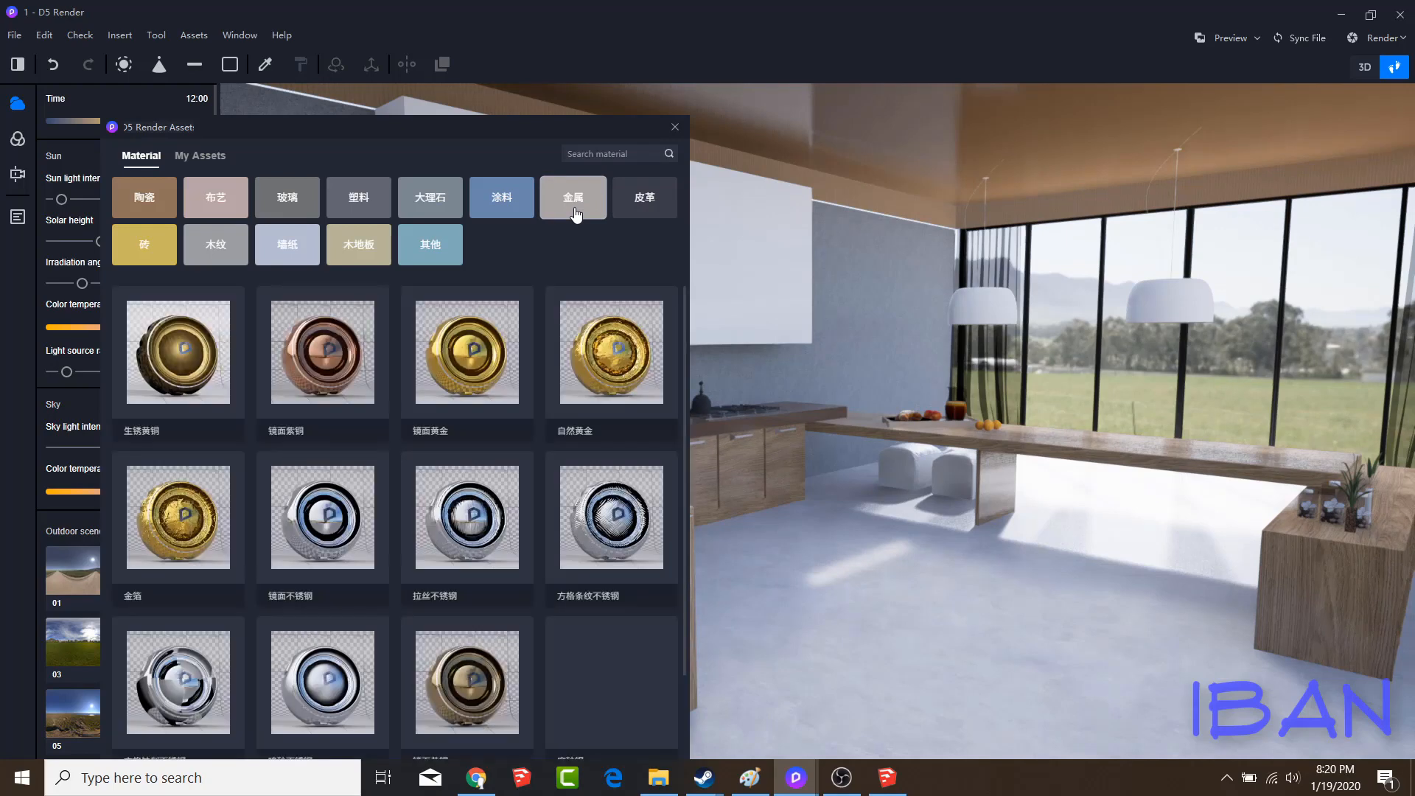
scroll(479, 410, "down", 10)
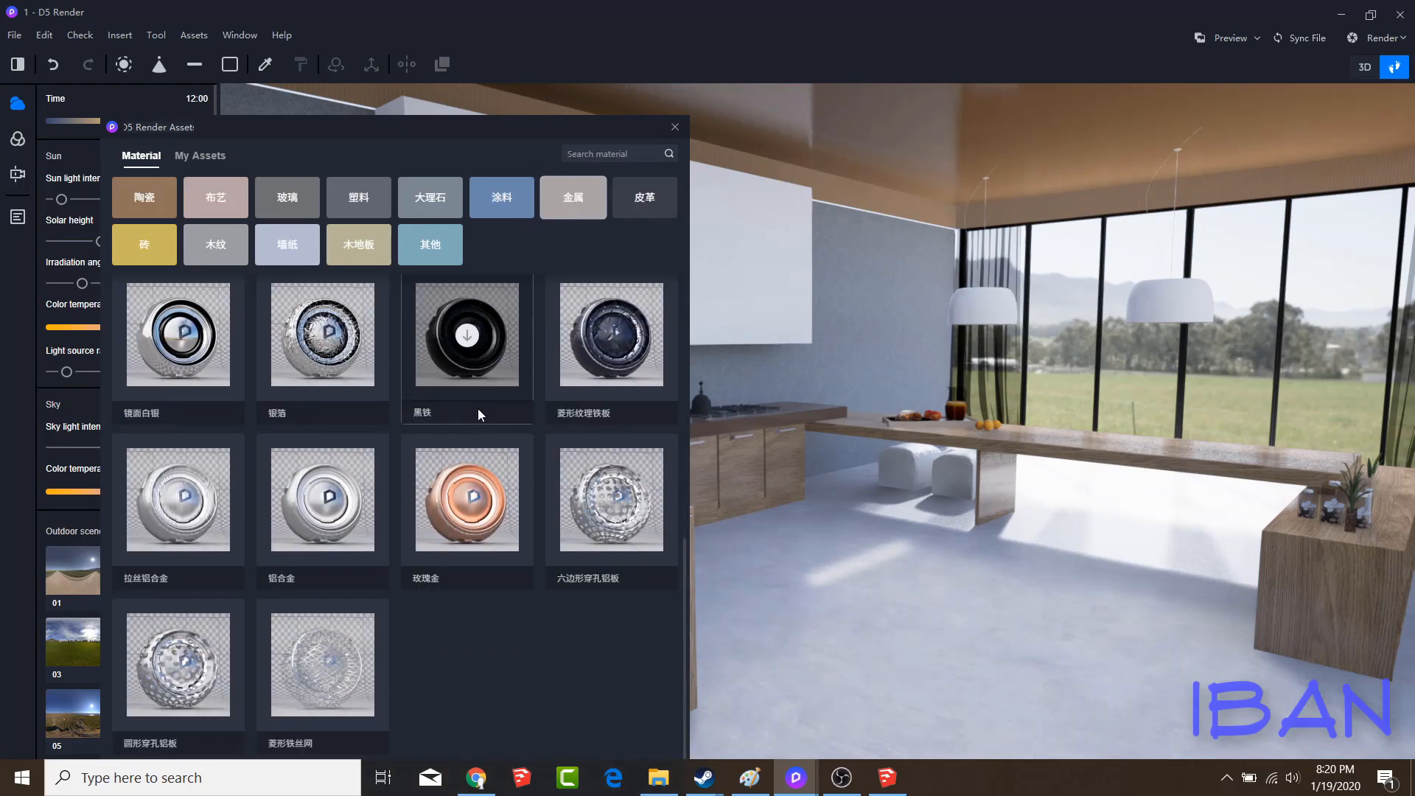
Apply the rough white concrete material 白色粗糙混凝土 from the library's coatings category to the kitchen floor
left_click(491, 212)
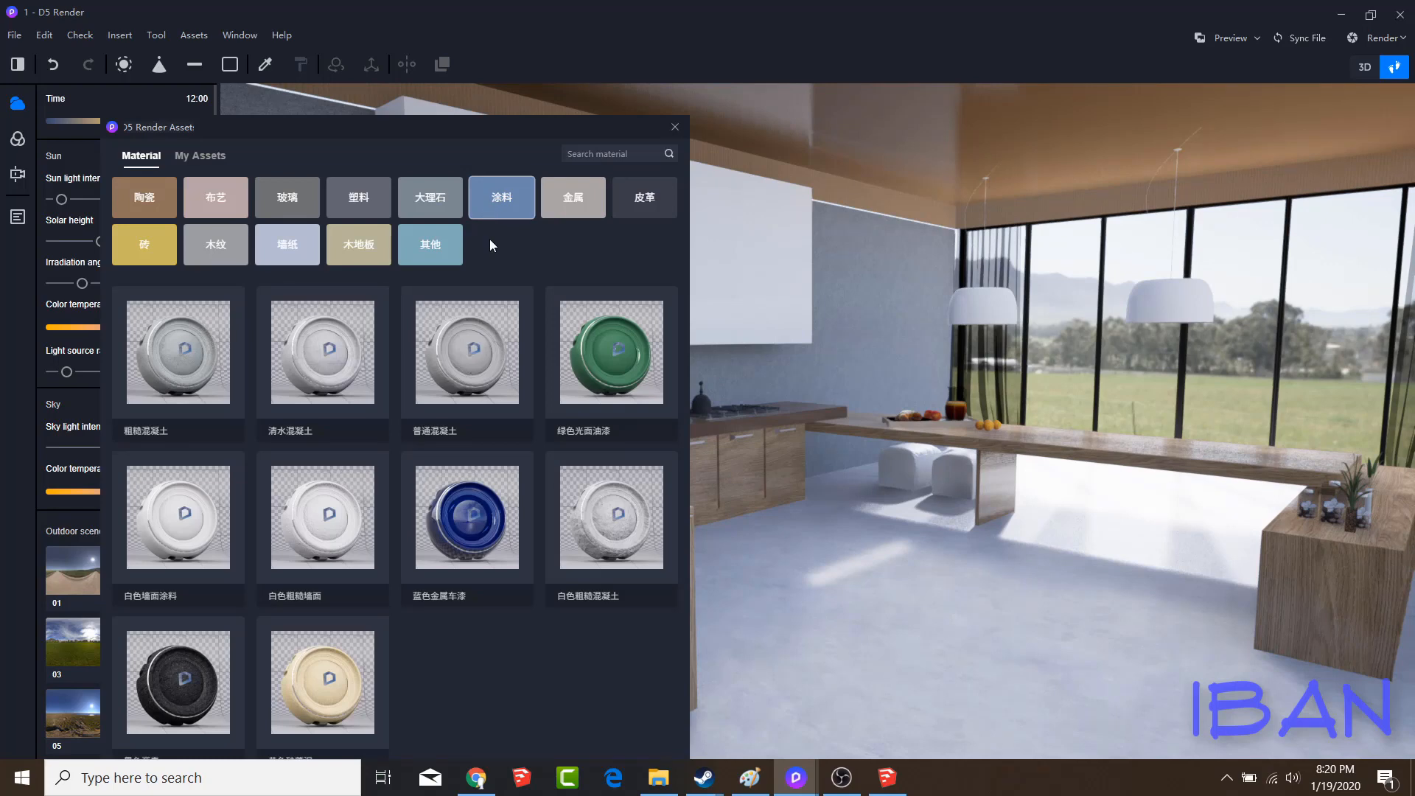
left_click_drag(609, 544, 886, 670)
Apply the cream marble material 金点米黄大理石 from the library's marble category to the kitchen floor
left_click(186, 40)
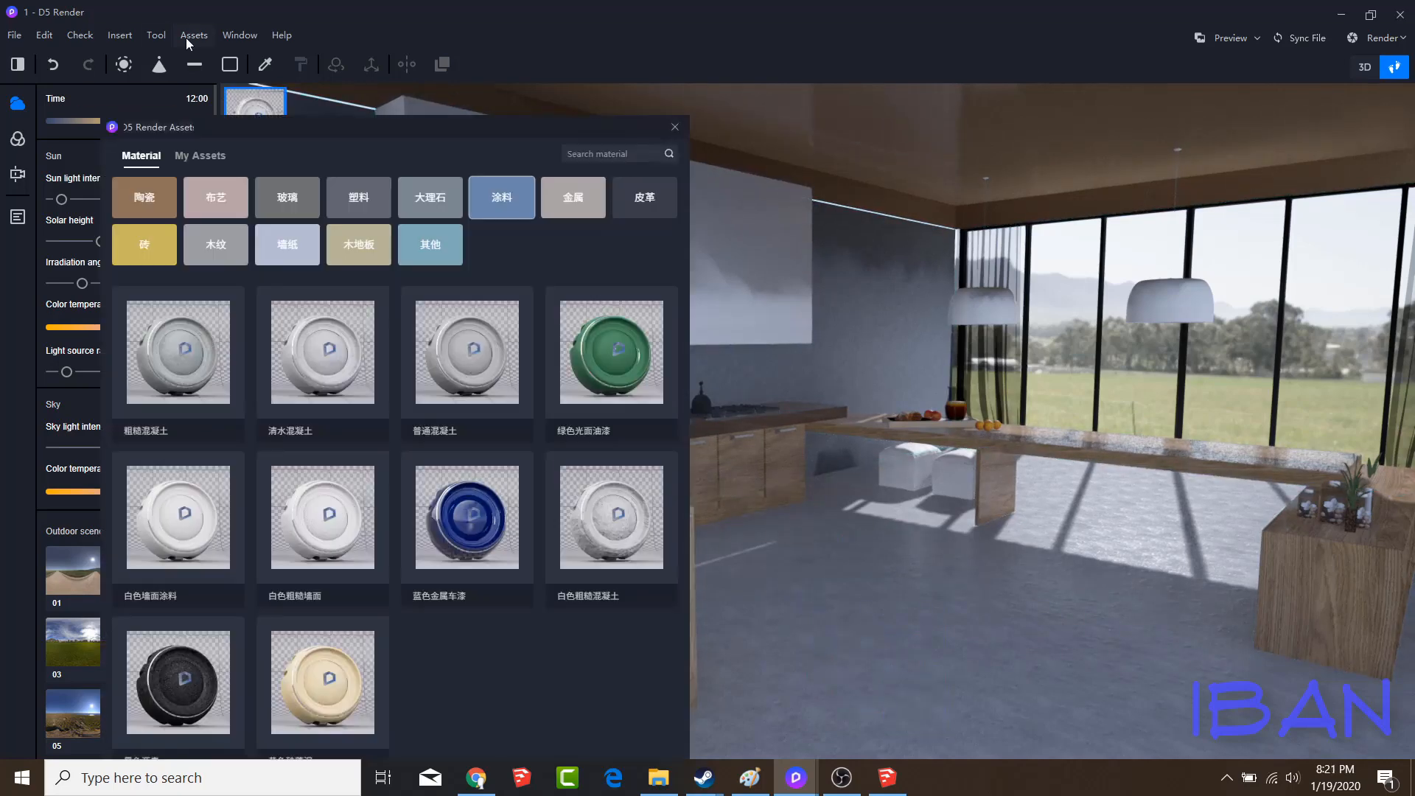
left_click(419, 207)
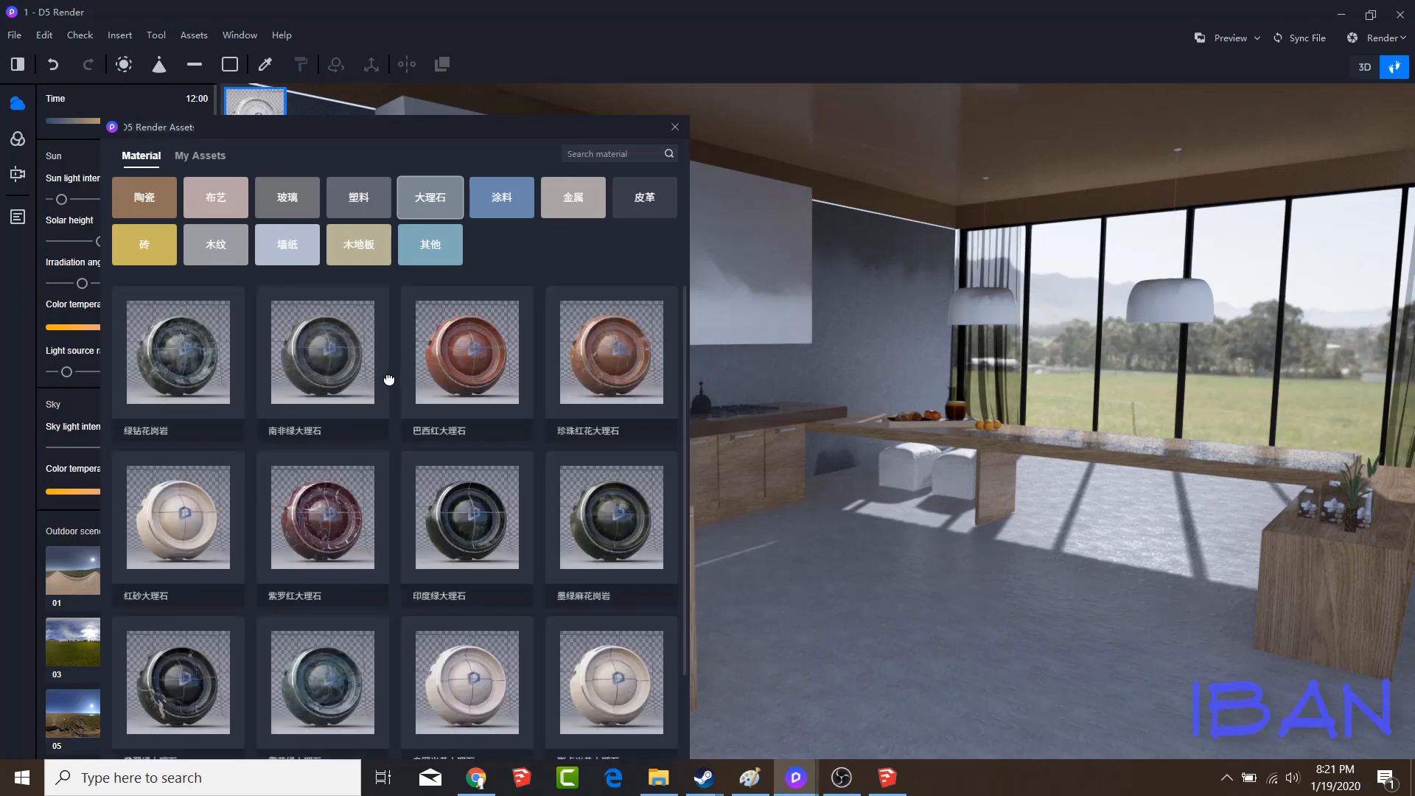
scroll(445, 544, "down", 5)
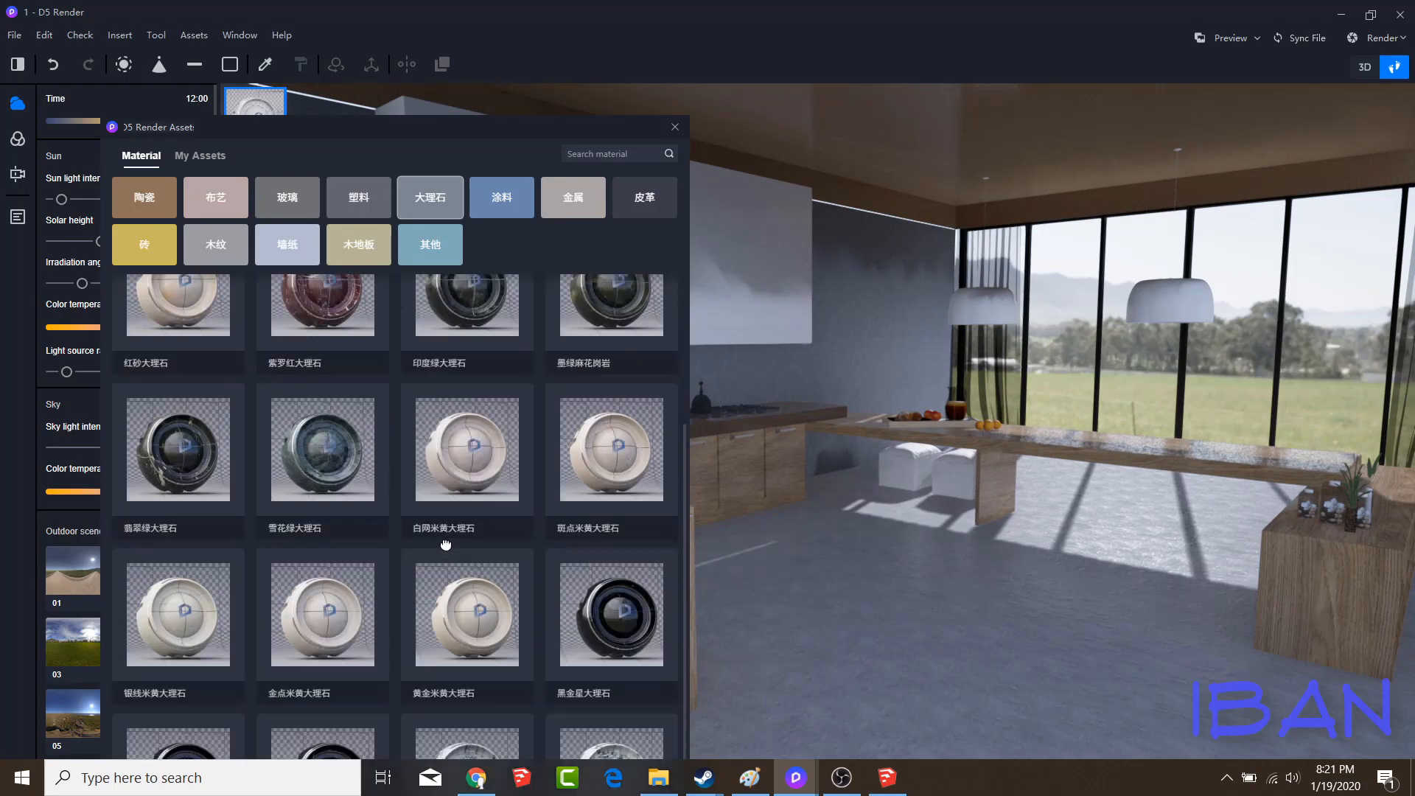
scroll(446, 547, "down", 2)
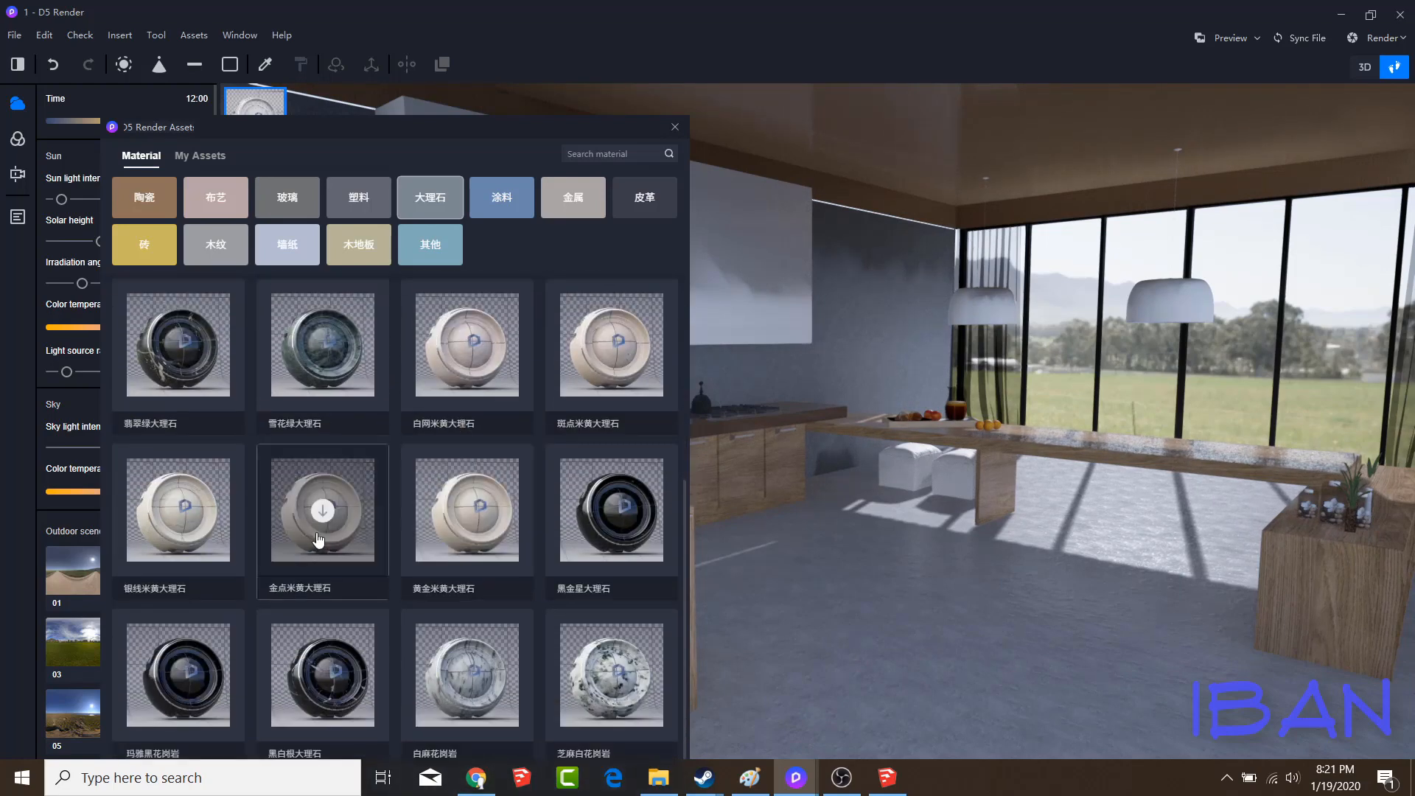
scroll(500, 395, "up", 6)
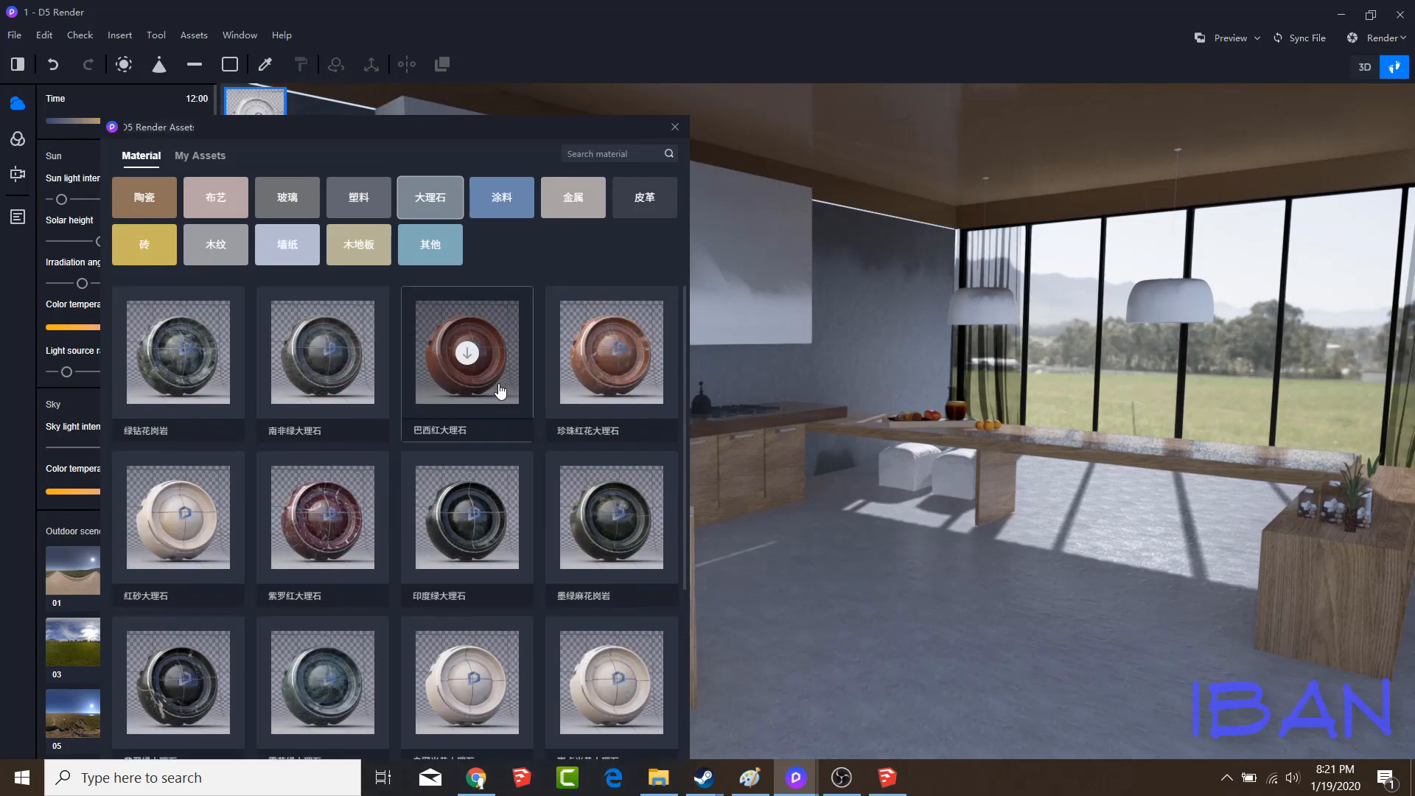
scroll(498, 391, "down", 6)
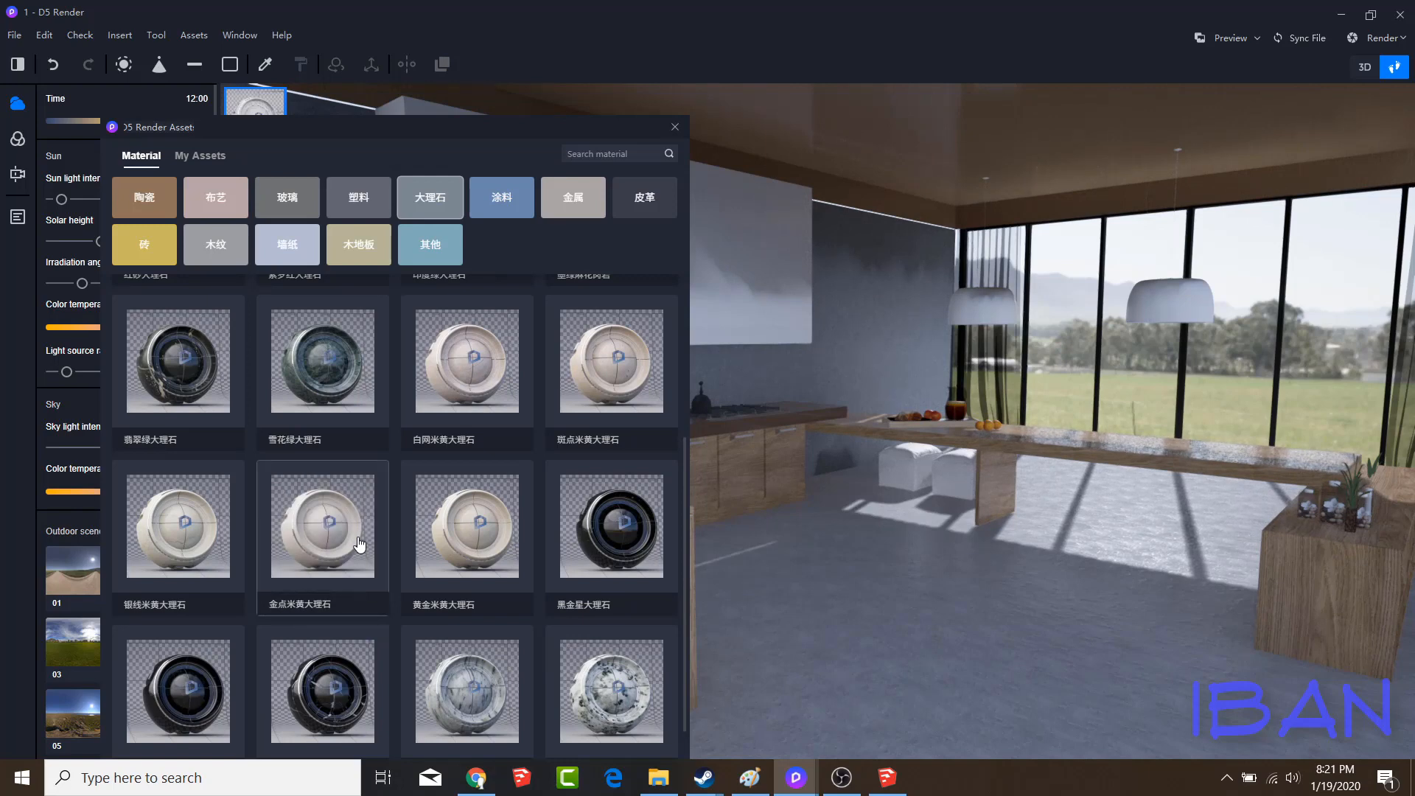
left_click_drag(357, 538, 834, 683)
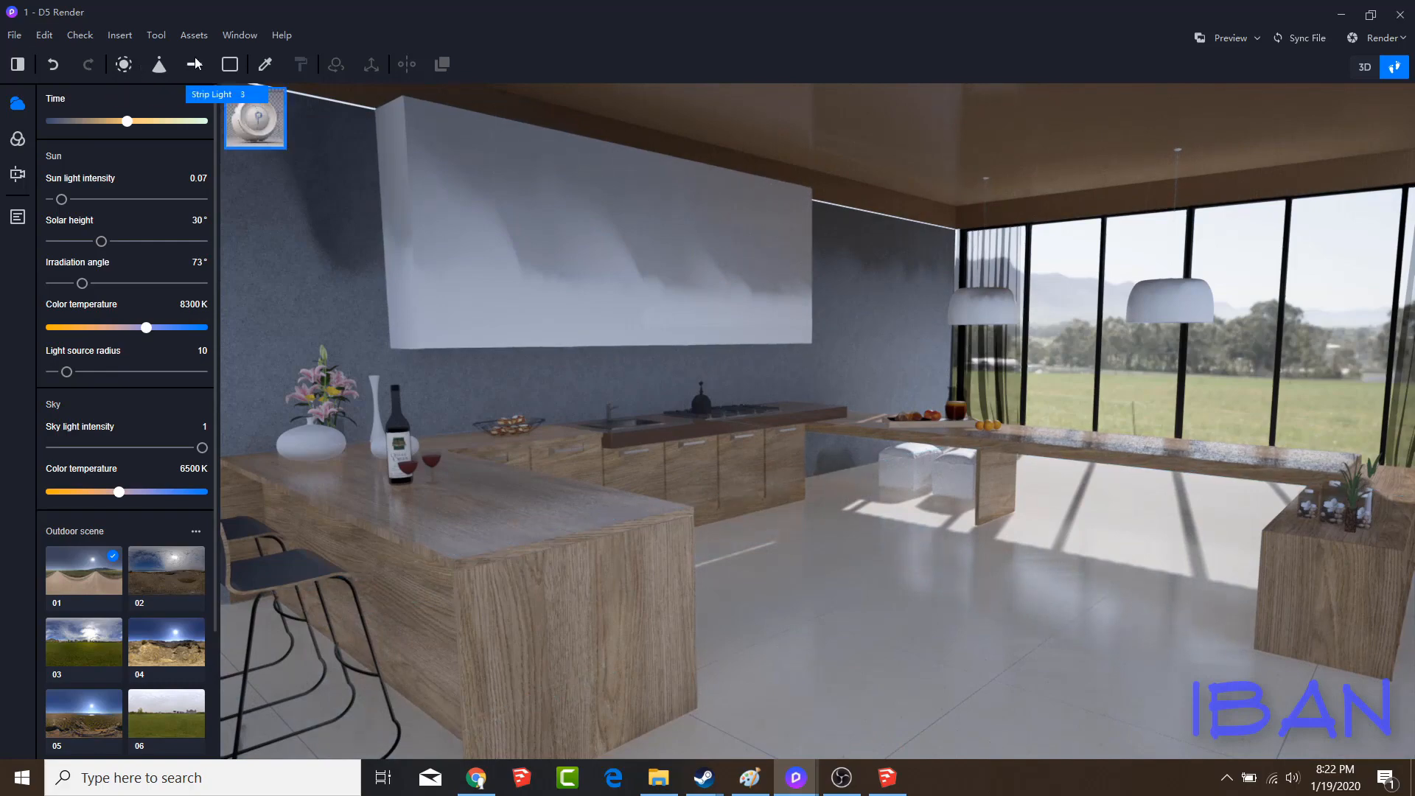
Examine the map and color settings of the floor's marble material
left_click(265, 64)
left_click(881, 622)
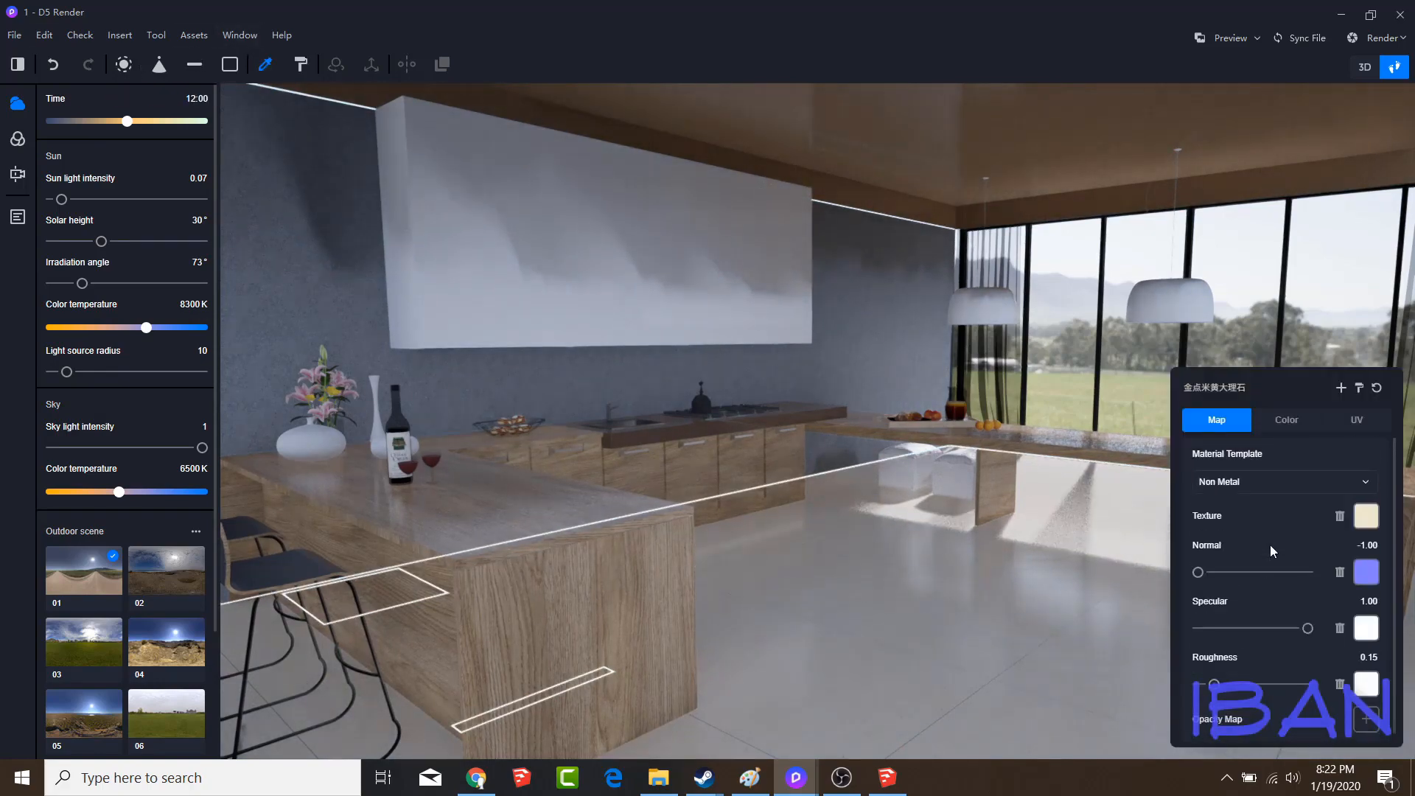
left_click(1287, 419)
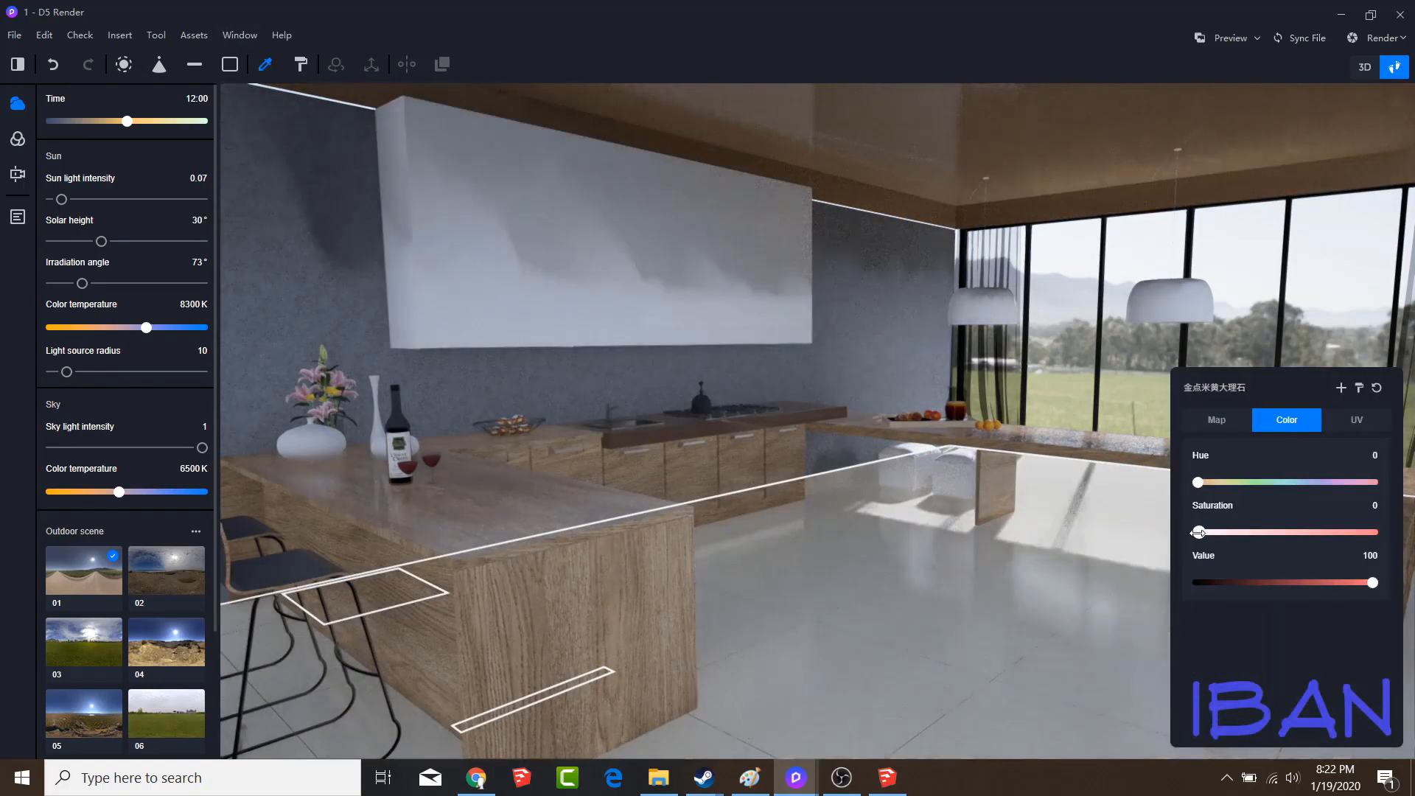
left_click(1228, 422)
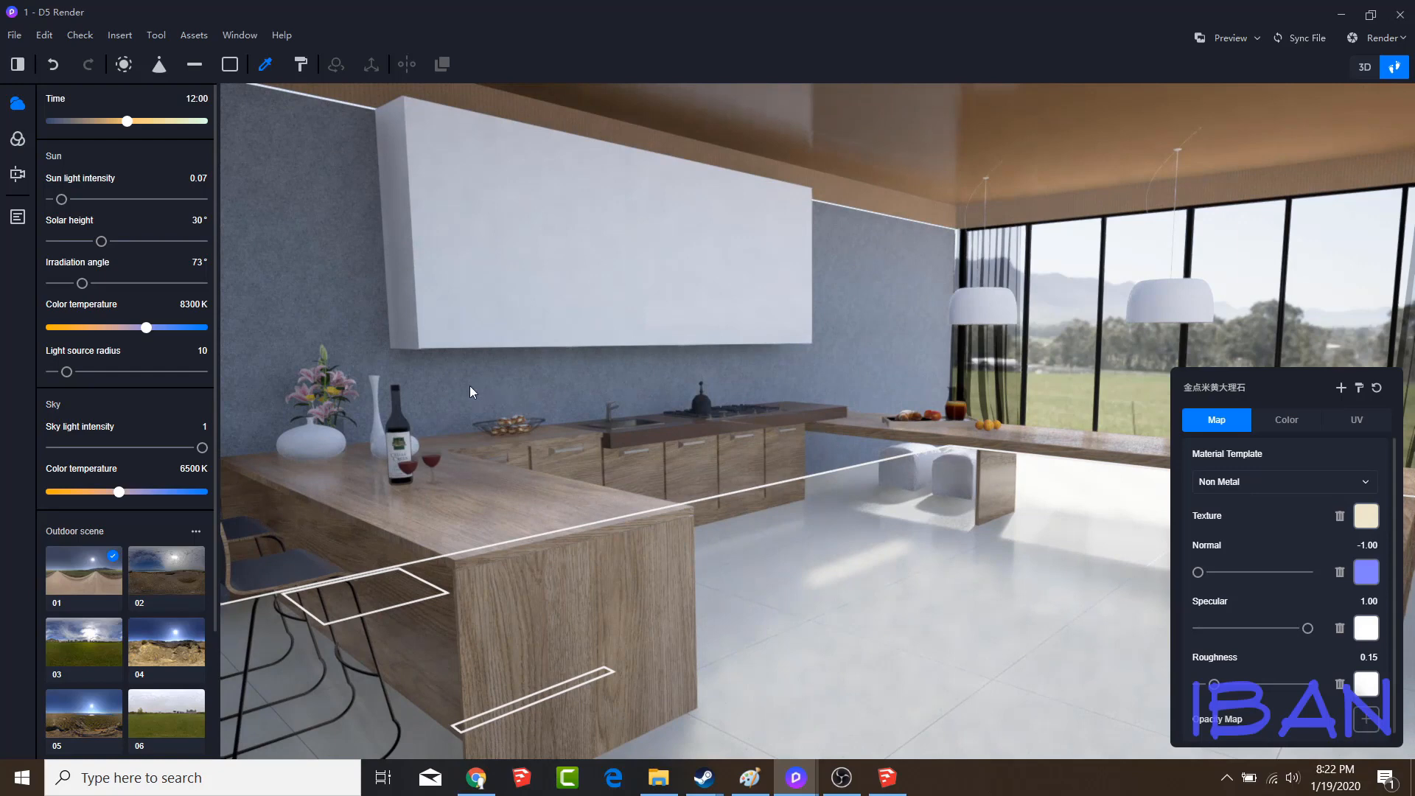
Darken the bouquet in the white vase, setting the petals to color value 39 and the flower centers to 33
left_click(324, 356)
left_click(1291, 424)
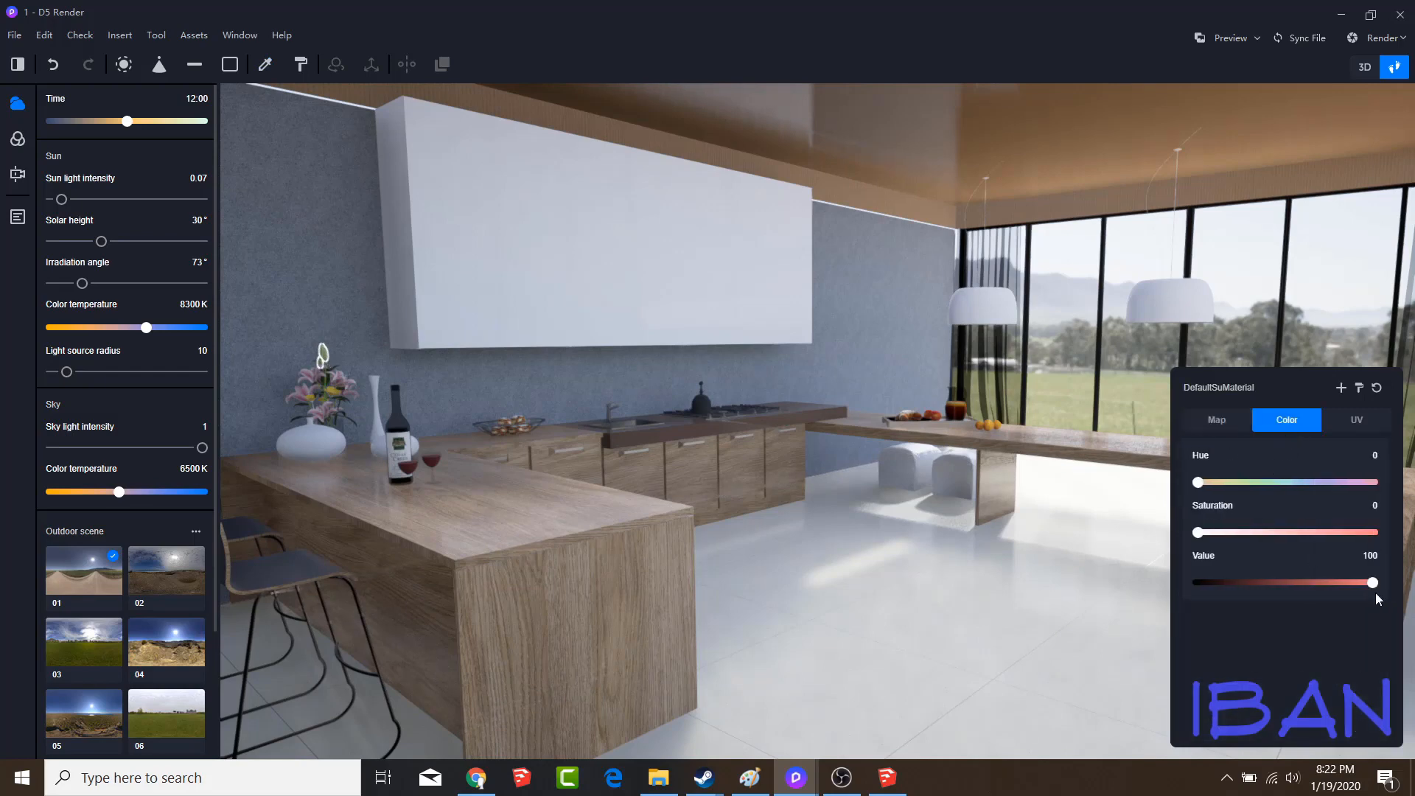
left_click_drag(1371, 582, 1232, 582)
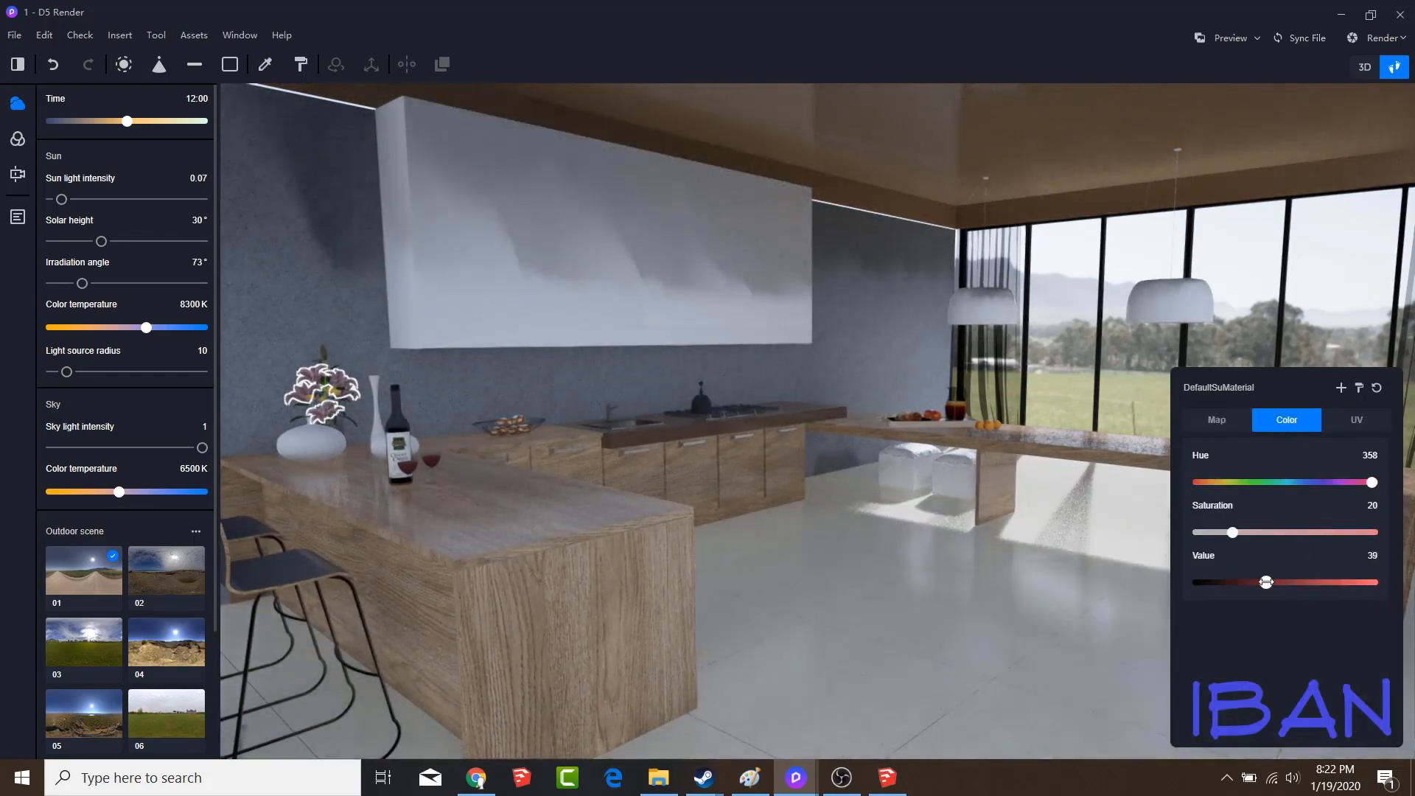
left_click(321, 398)
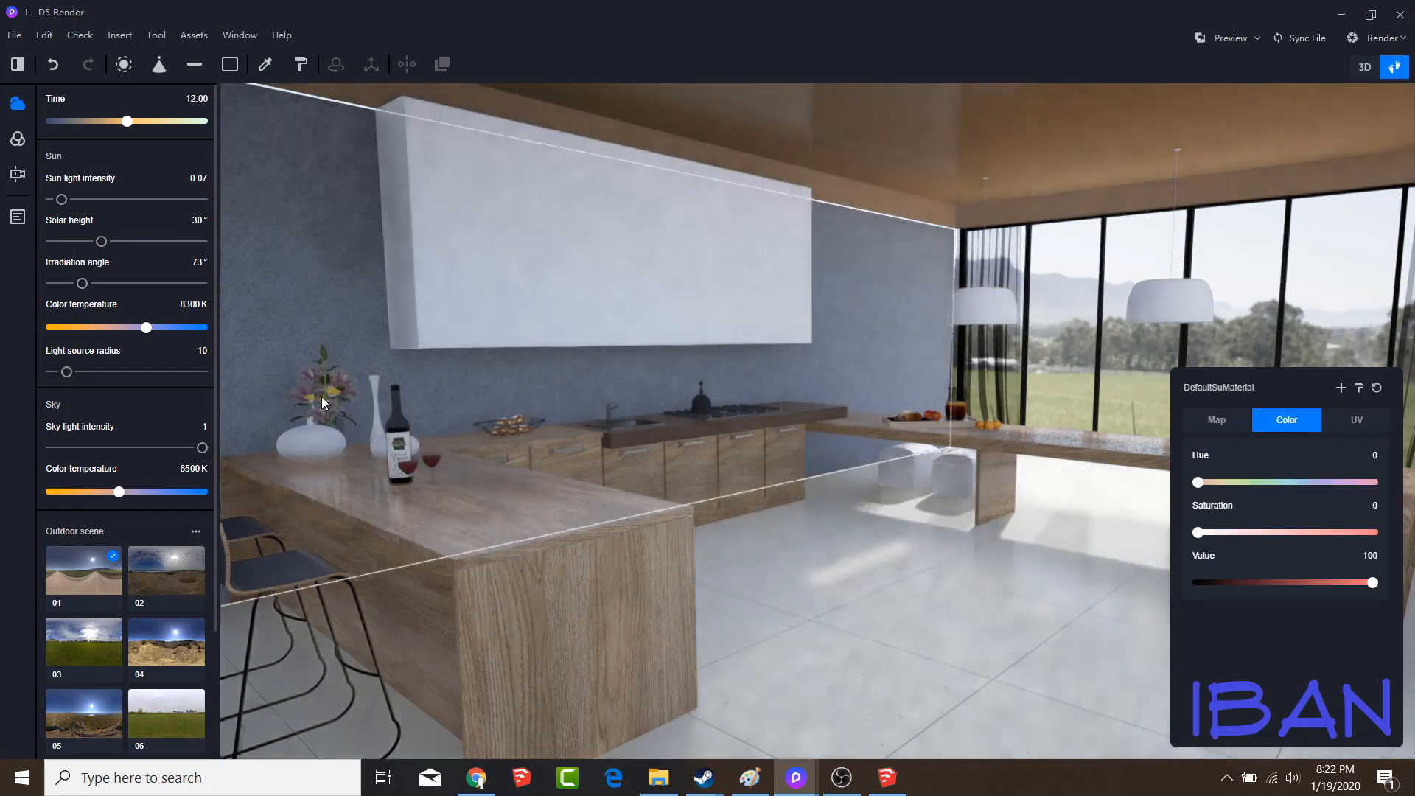
left_click(328, 389)
left_click_drag(1273, 582, 1255, 581)
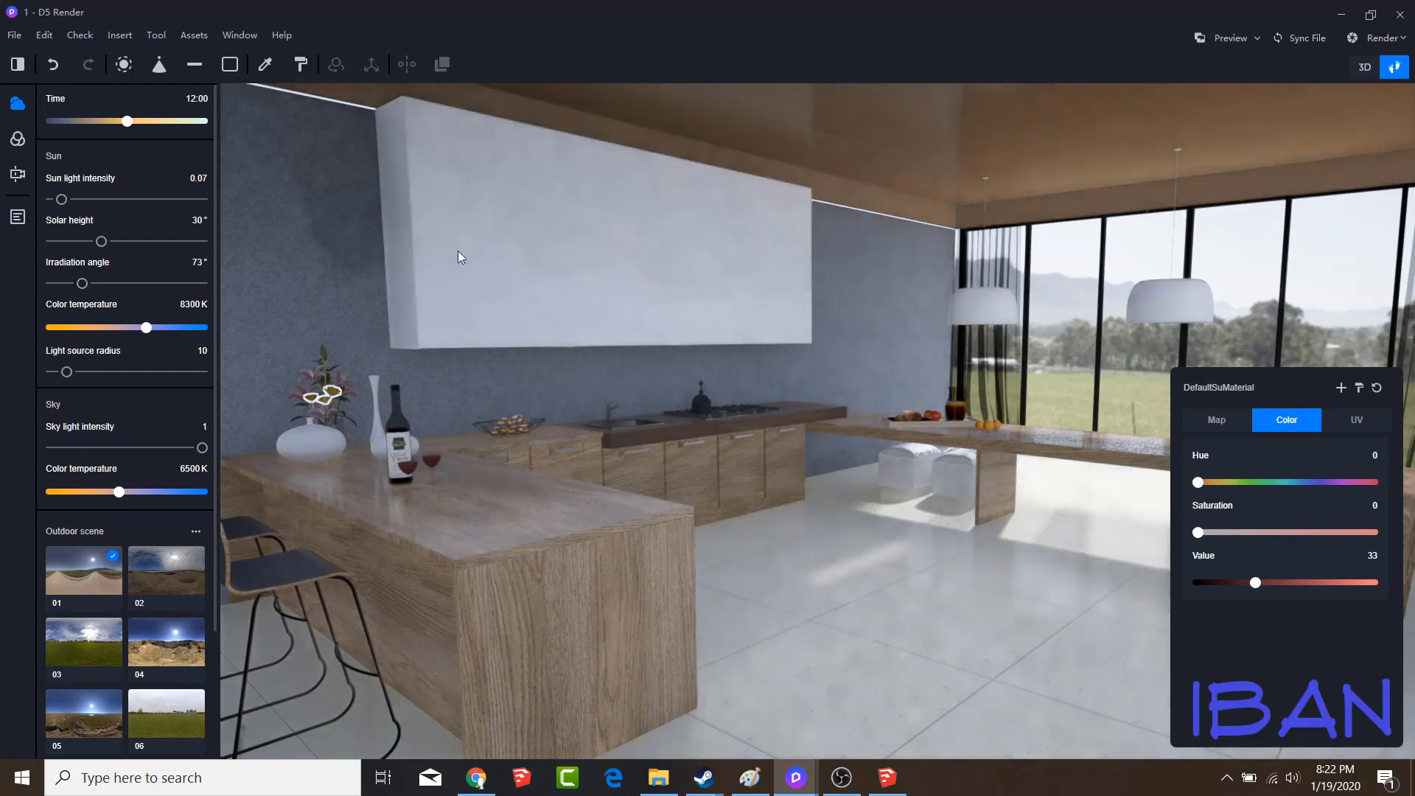
Apply the grey cotton material 灰色棉布 from the library's fabric category to the wall behind the kitchen cabinets
left_click(194, 35)
left_click(357, 198)
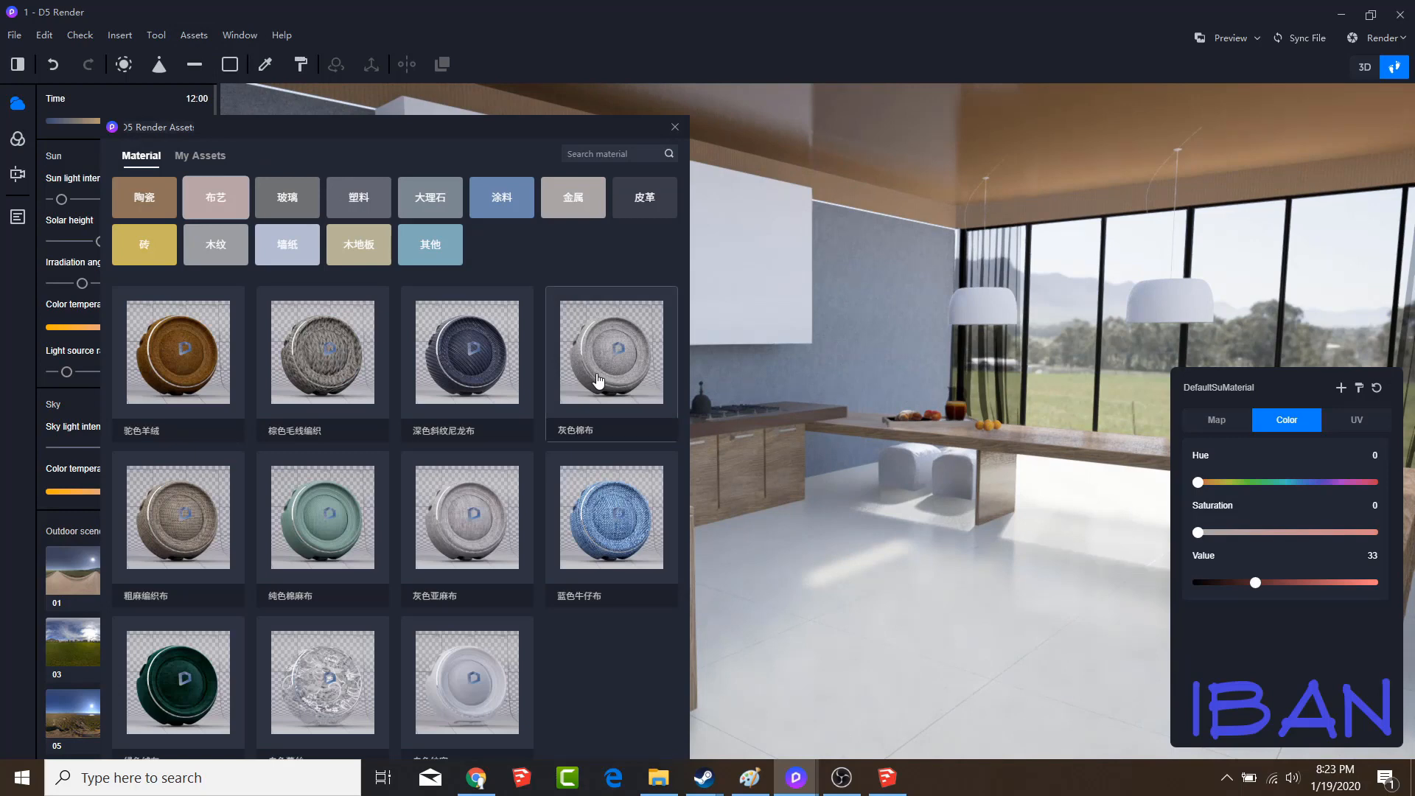
left_click_drag(592, 378, 811, 368)
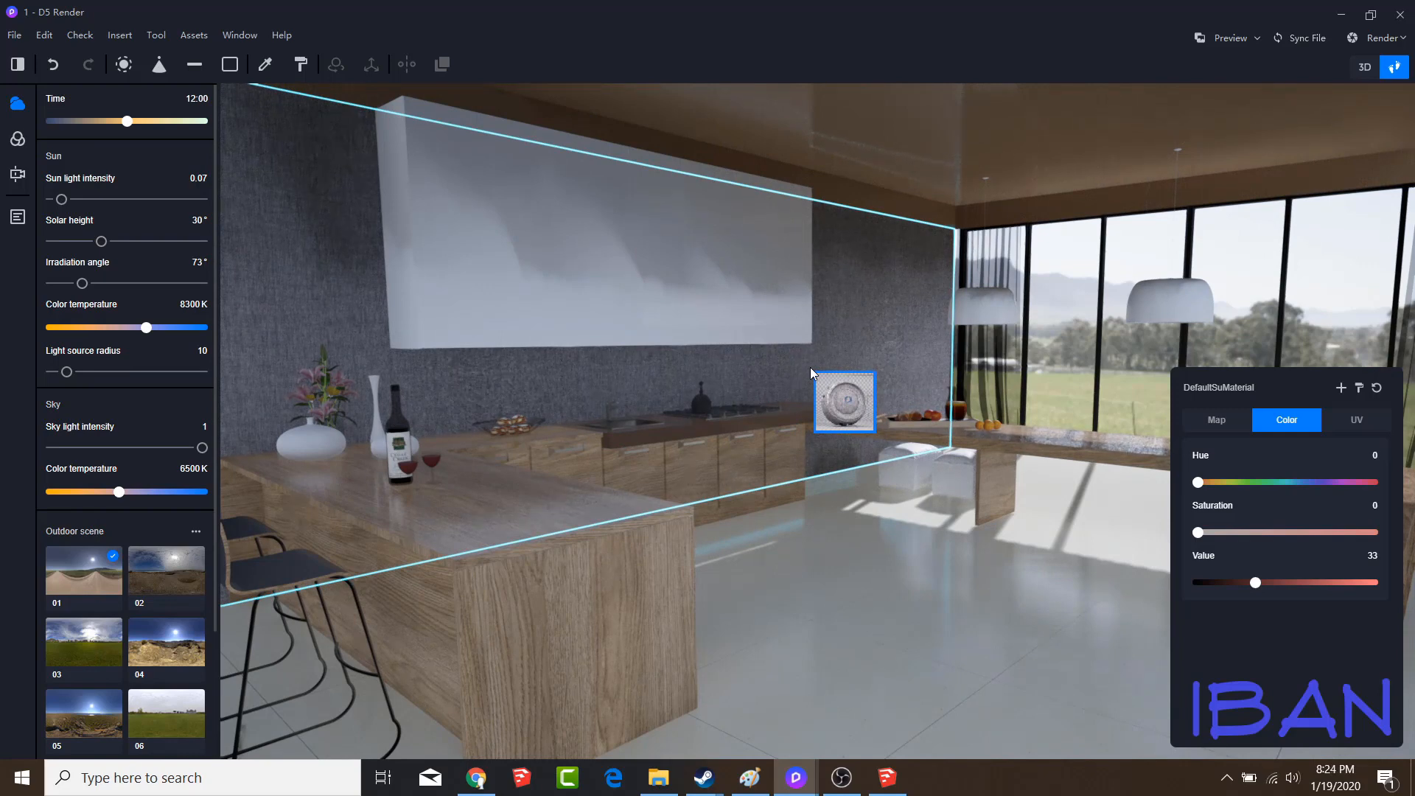
Look over the wider room with the new wall fabric and return to the saved Scene 1 view
left_click_drag(811, 367, 51, 53)
left_click(267, 66)
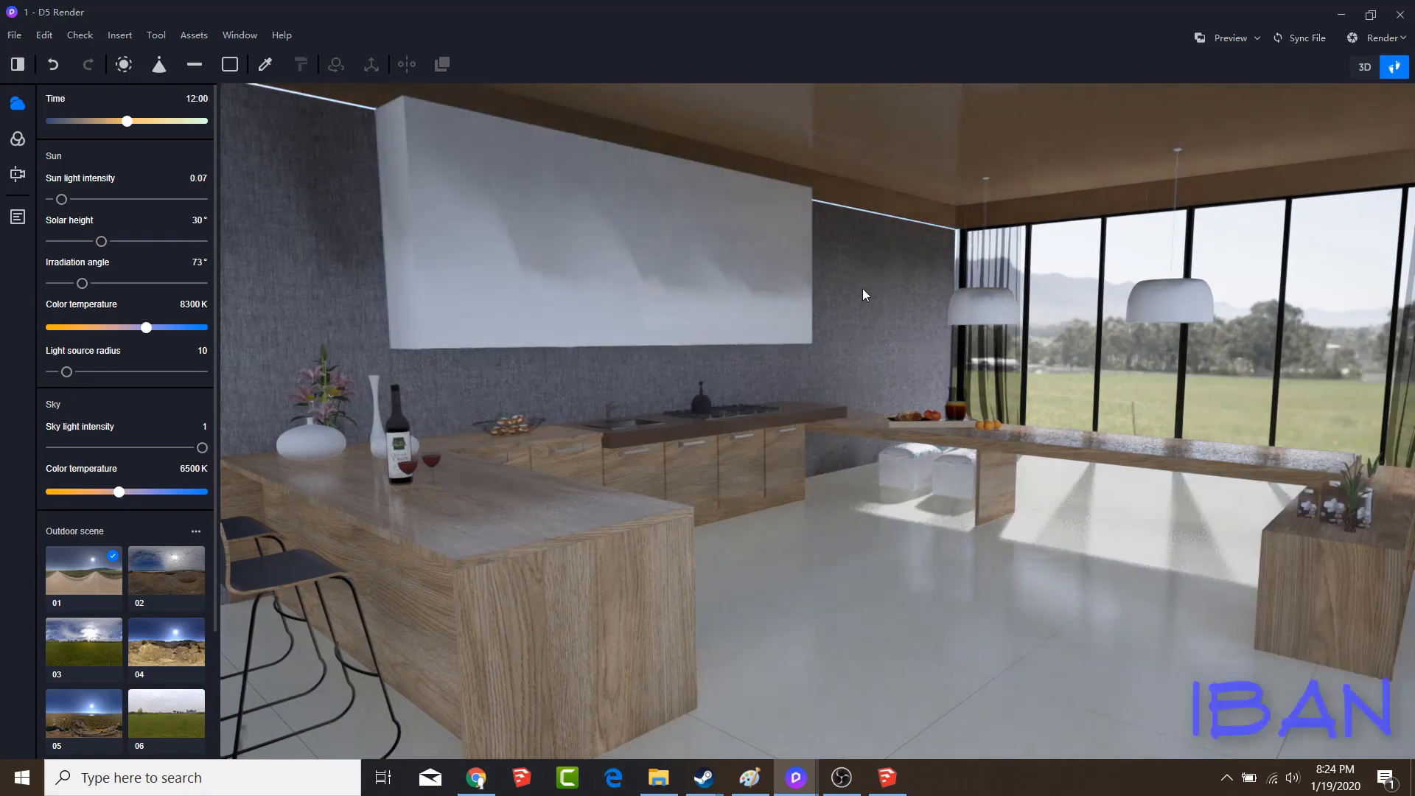
right_click_drag(862, 289, 346, 299)
key("s")
right_click_drag(649, 309, 847, 281)
key("s")
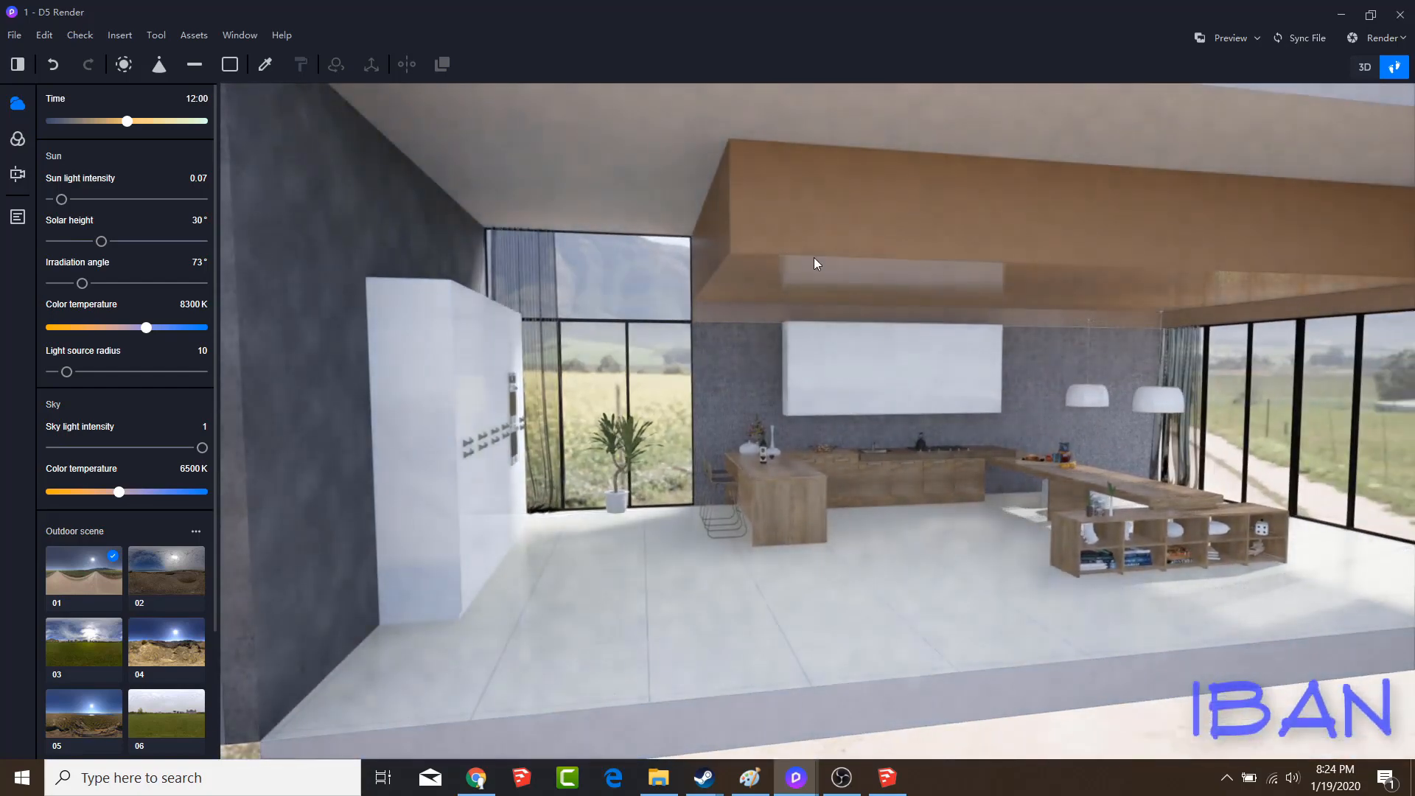
left_click(17, 217)
left_click(80, 133)
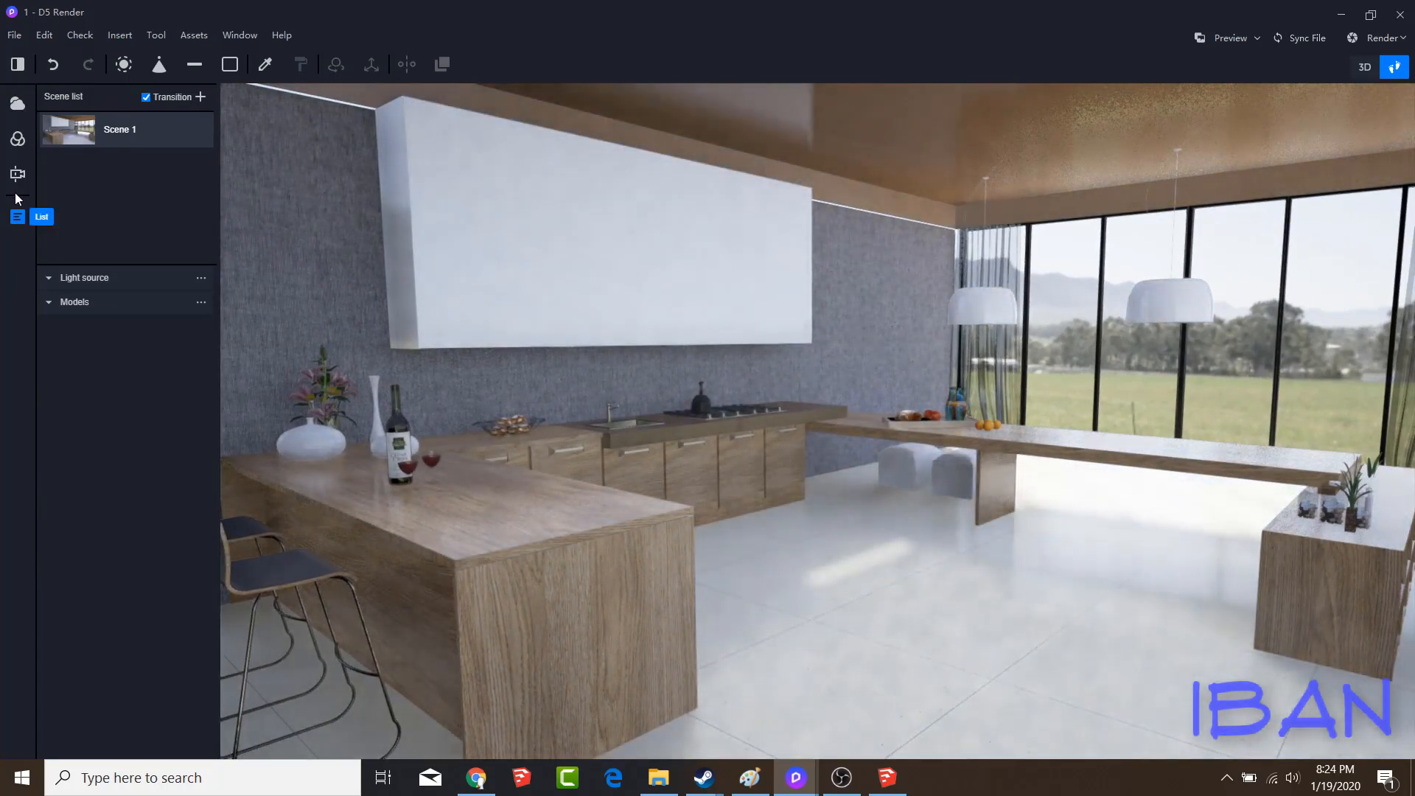
left_click(17, 105)
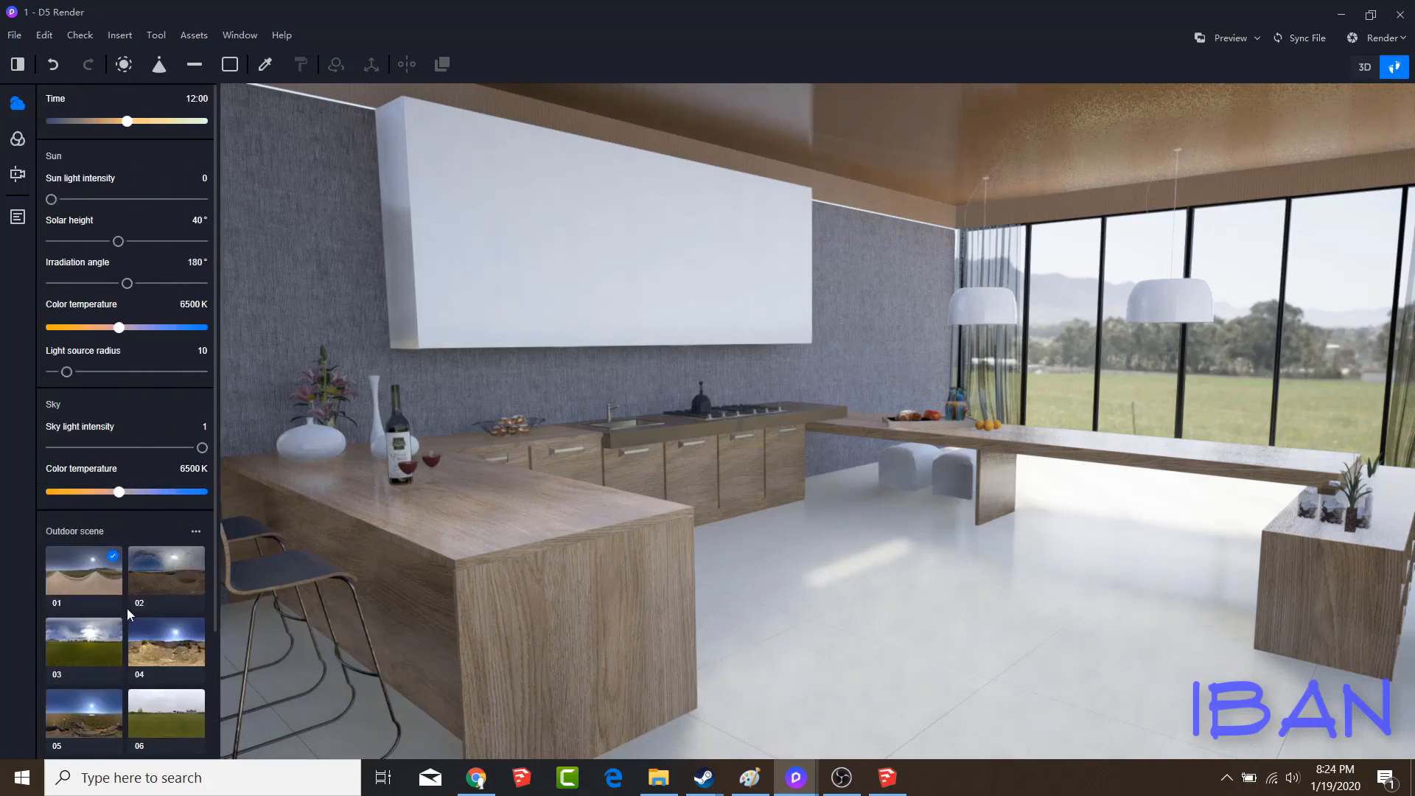
Examine the color and map settings of the material at the far window beside the pendant lamp
left_click(267, 65)
left_click(1002, 258)
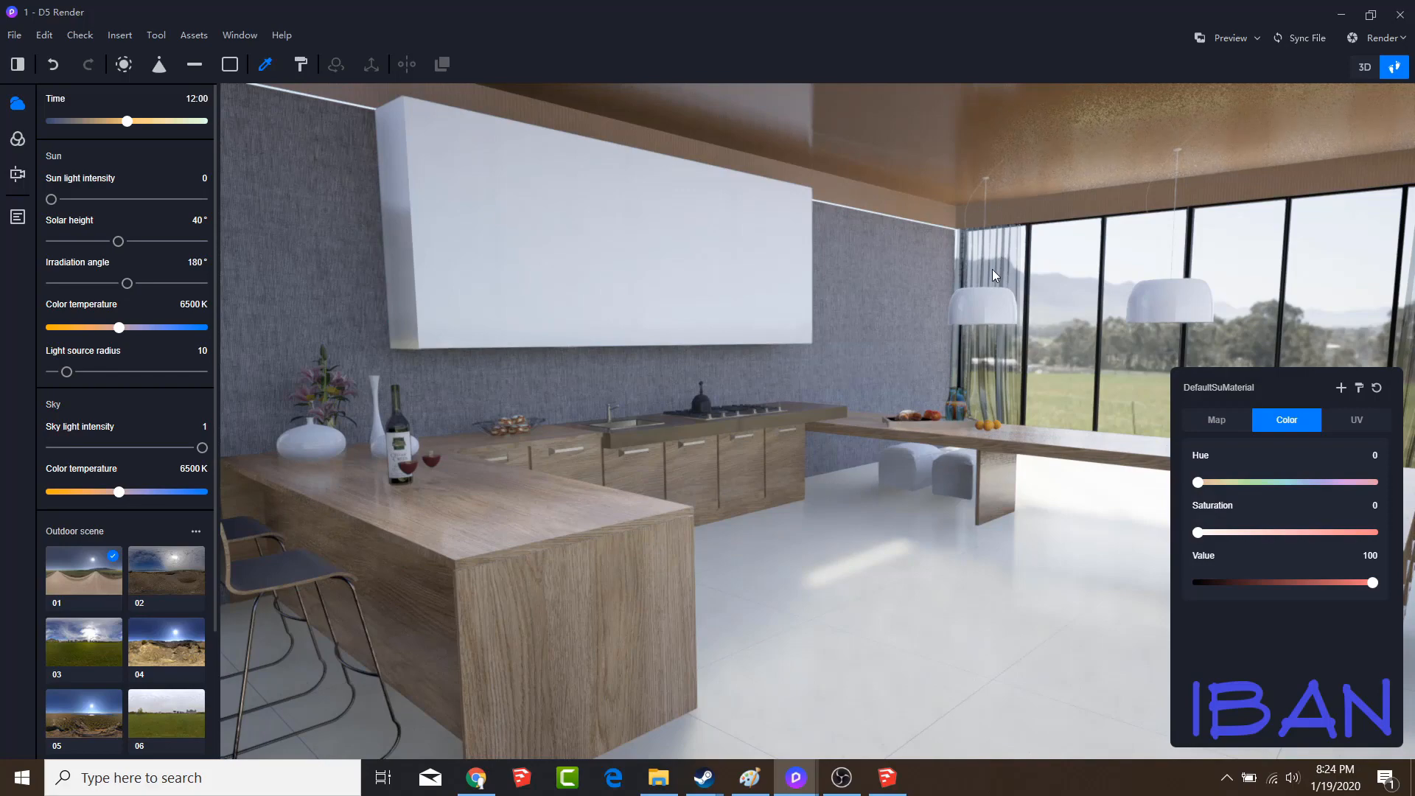
left_click_drag(1235, 533, 1196, 533)
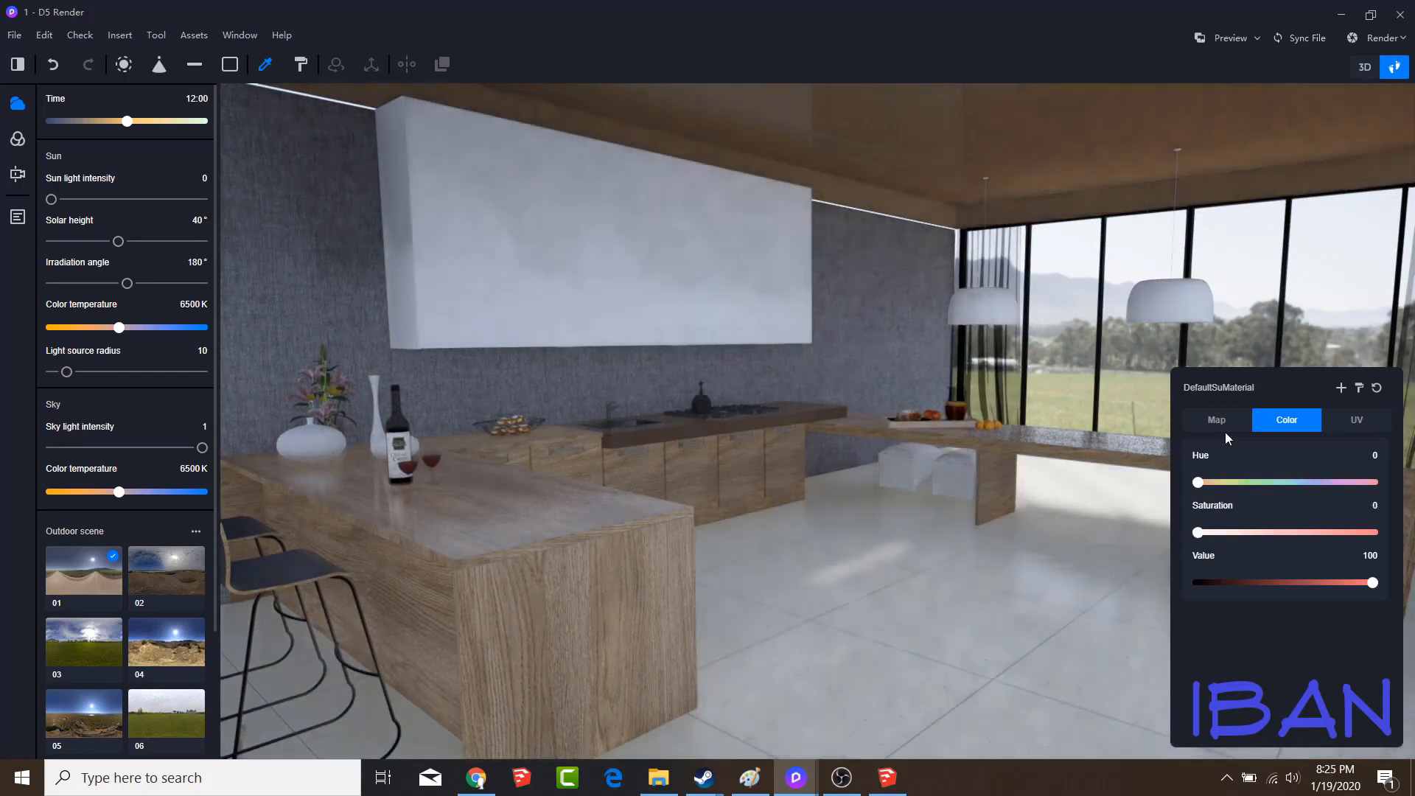
left_click(1224, 428)
left_click(1279, 431)
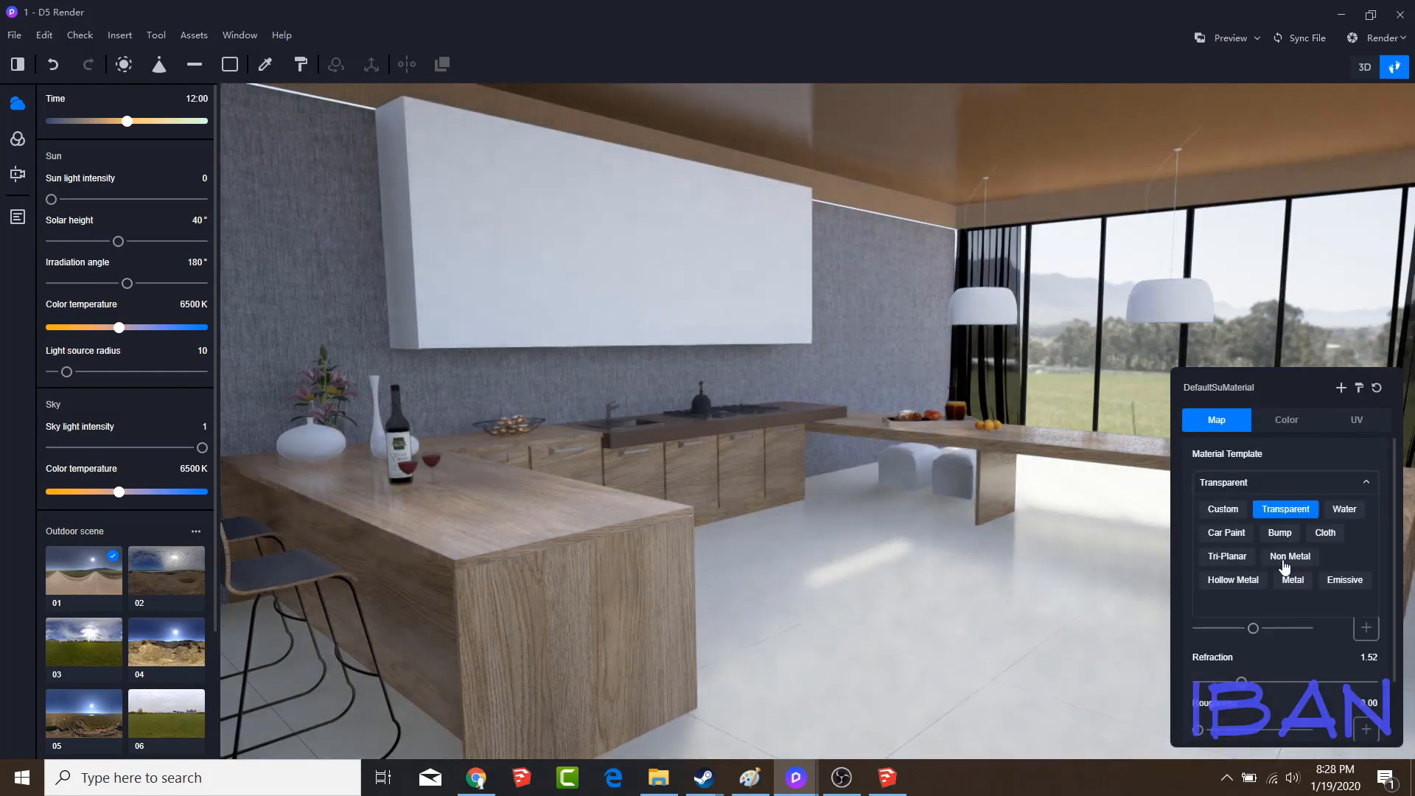
Set the material template of the window glass panes to Transparent
left_click(1282, 558)
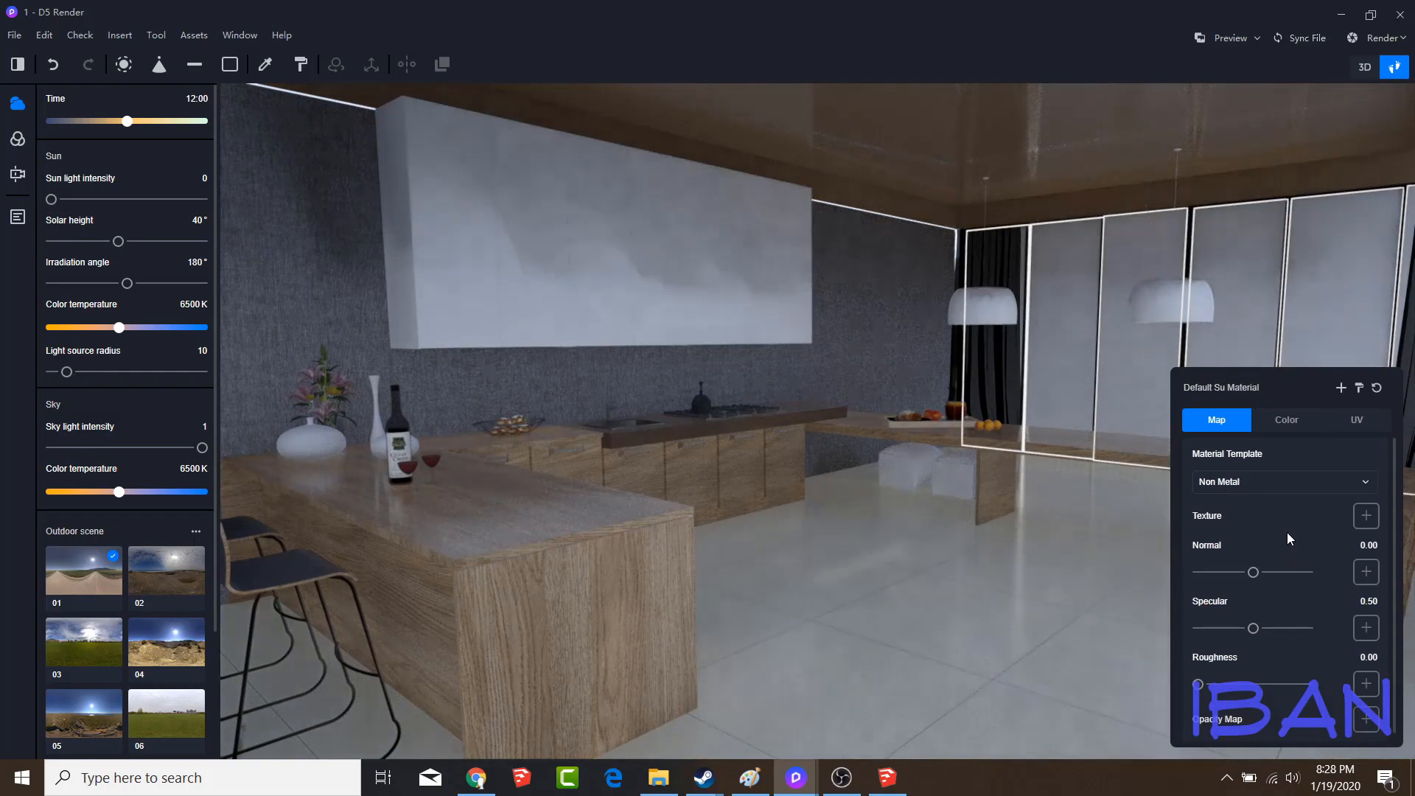
left_click(1286, 481)
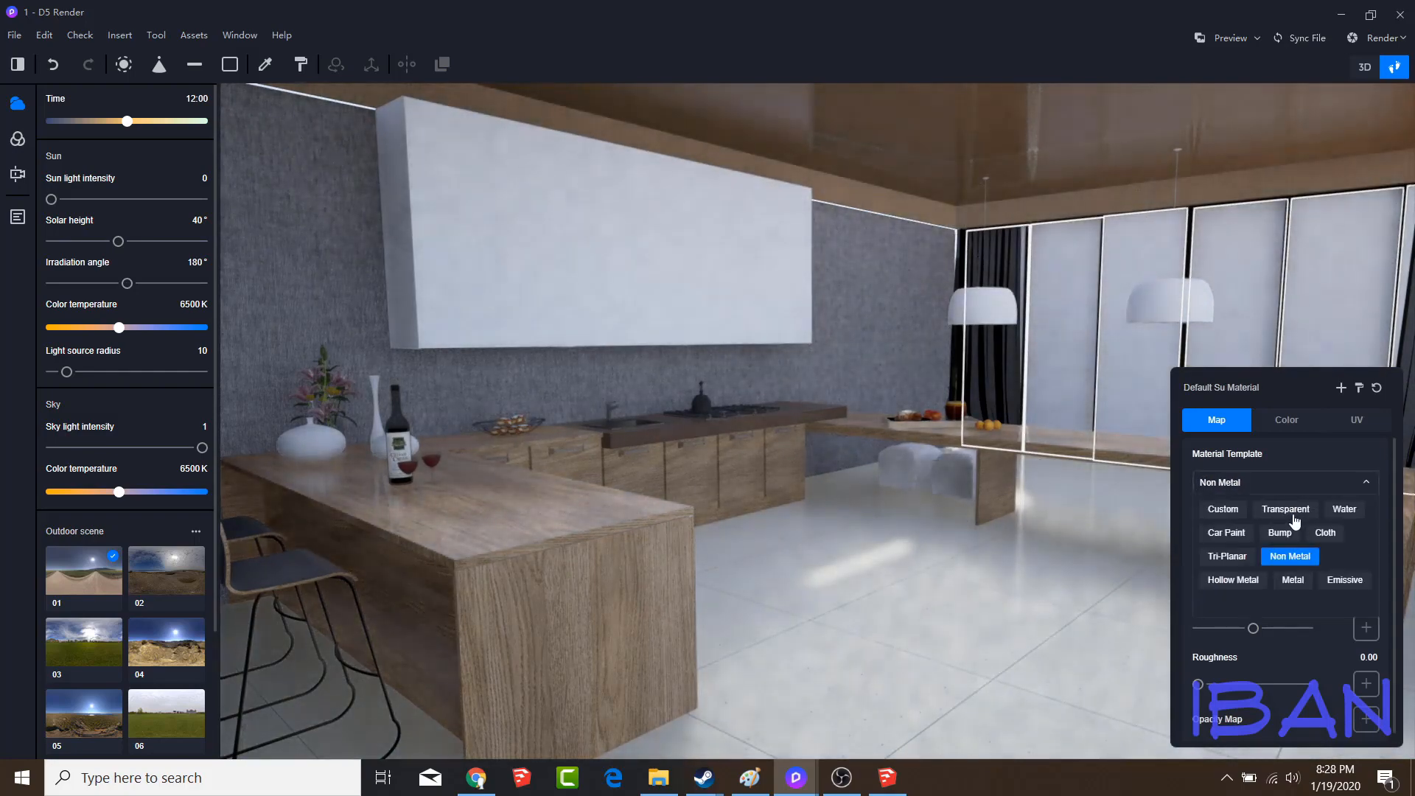
left_click(1292, 515)
Try the Non Metal material template on the black curtains beside the windows
key("d")
right_click_drag(1081, 324, 522, 537)
key("w")
key("s")
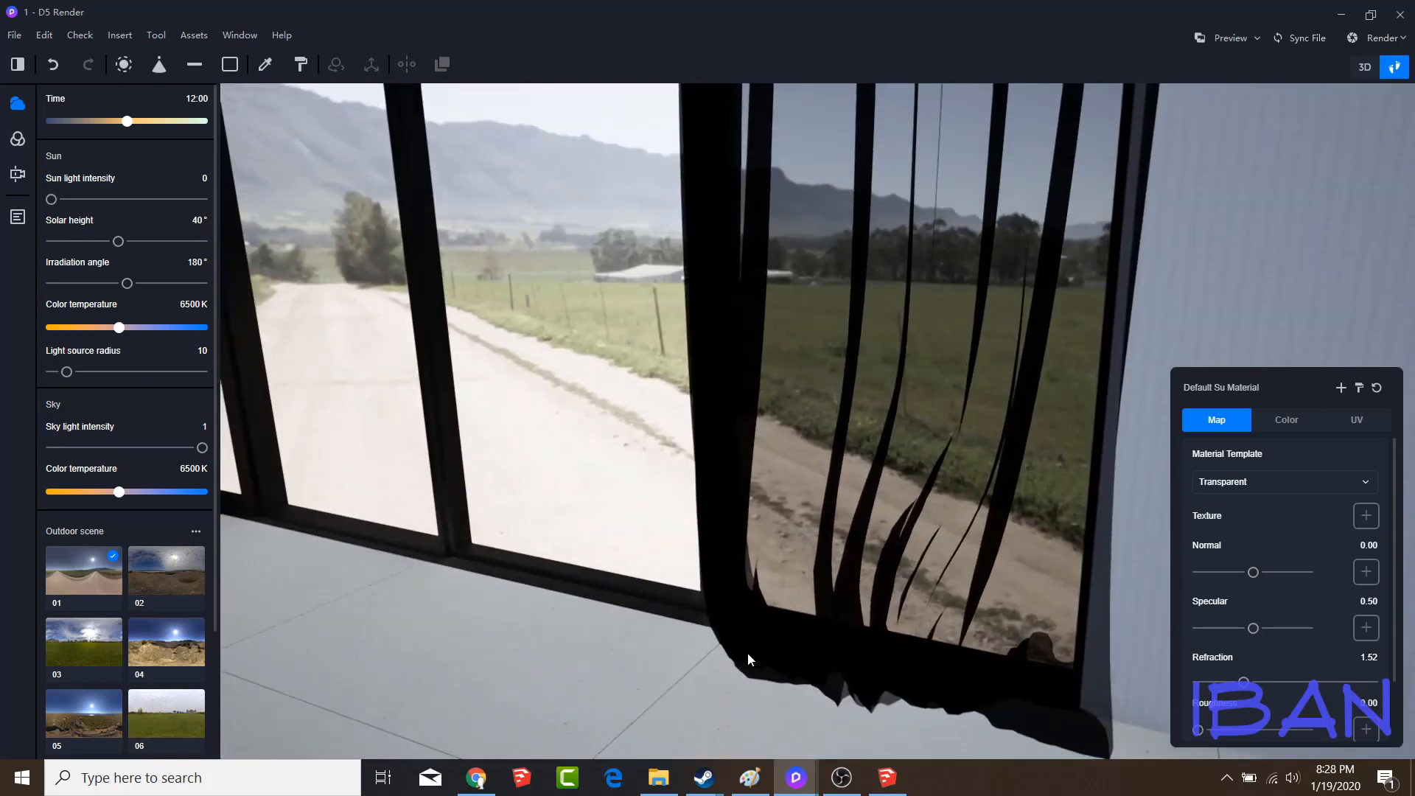
right_click_drag(747, 652, 470, 448)
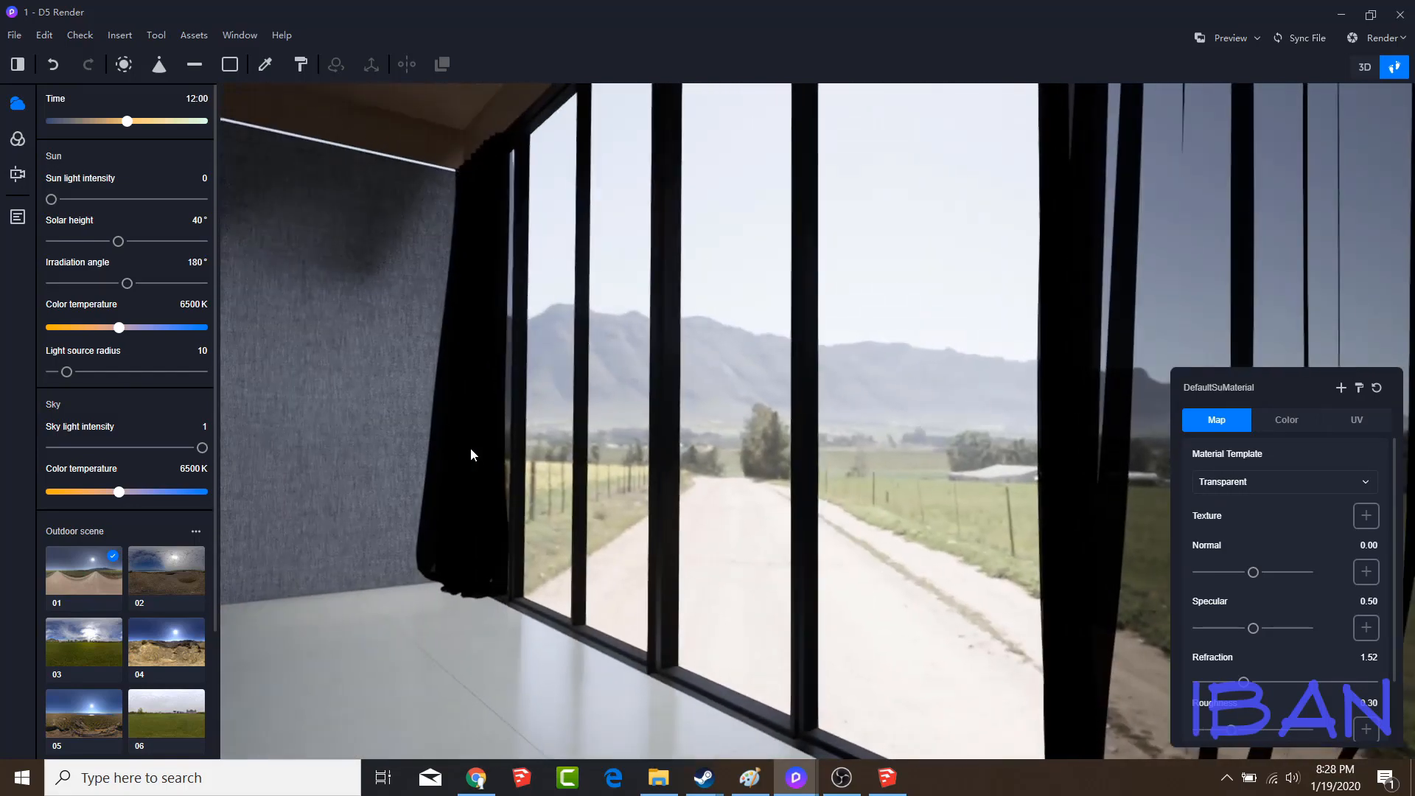
left_click(471, 448)
left_click(468, 273)
left_click(468, 389)
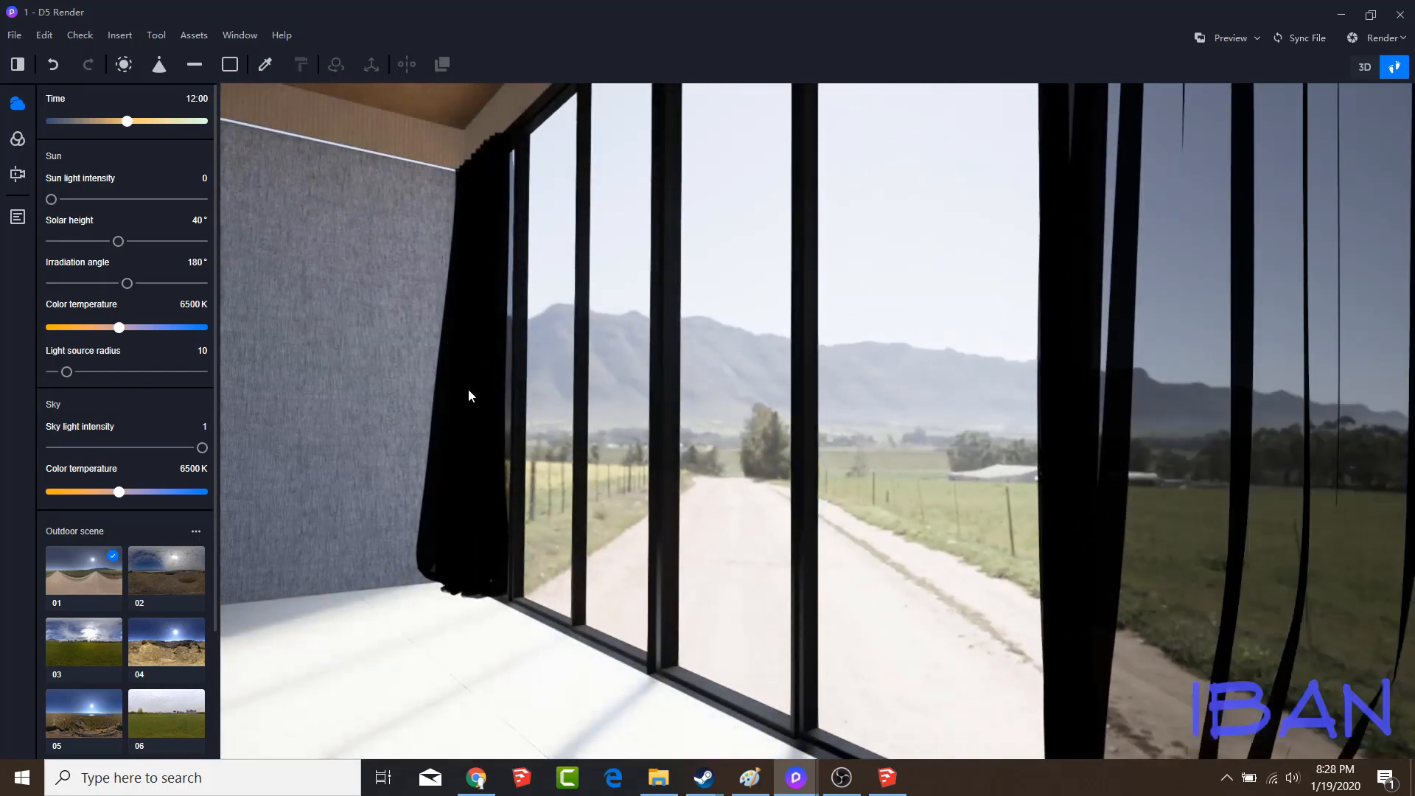
left_click(494, 521)
left_click(1253, 482)
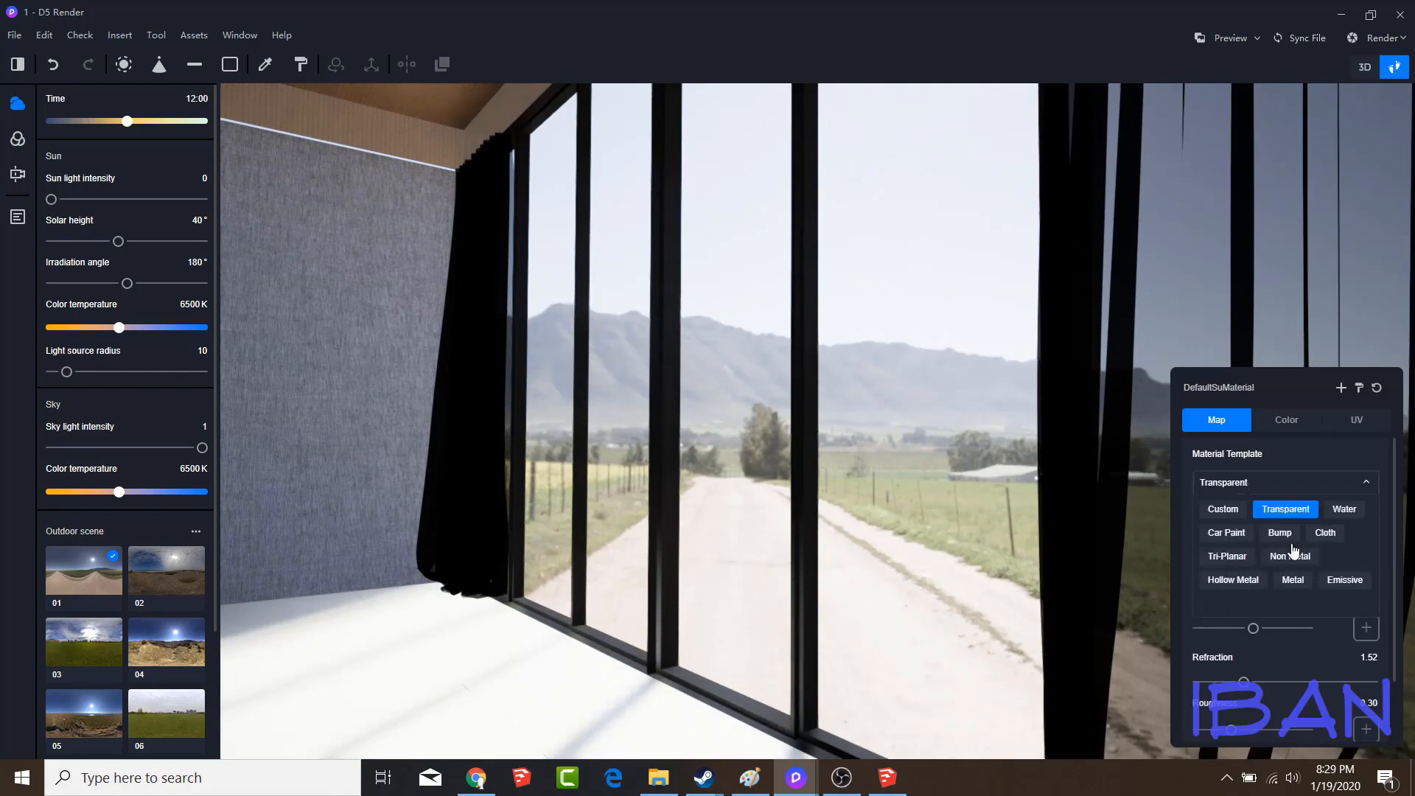
left_click(1283, 564)
right_click_drag(700, 383, 1099, 488)
key("s")
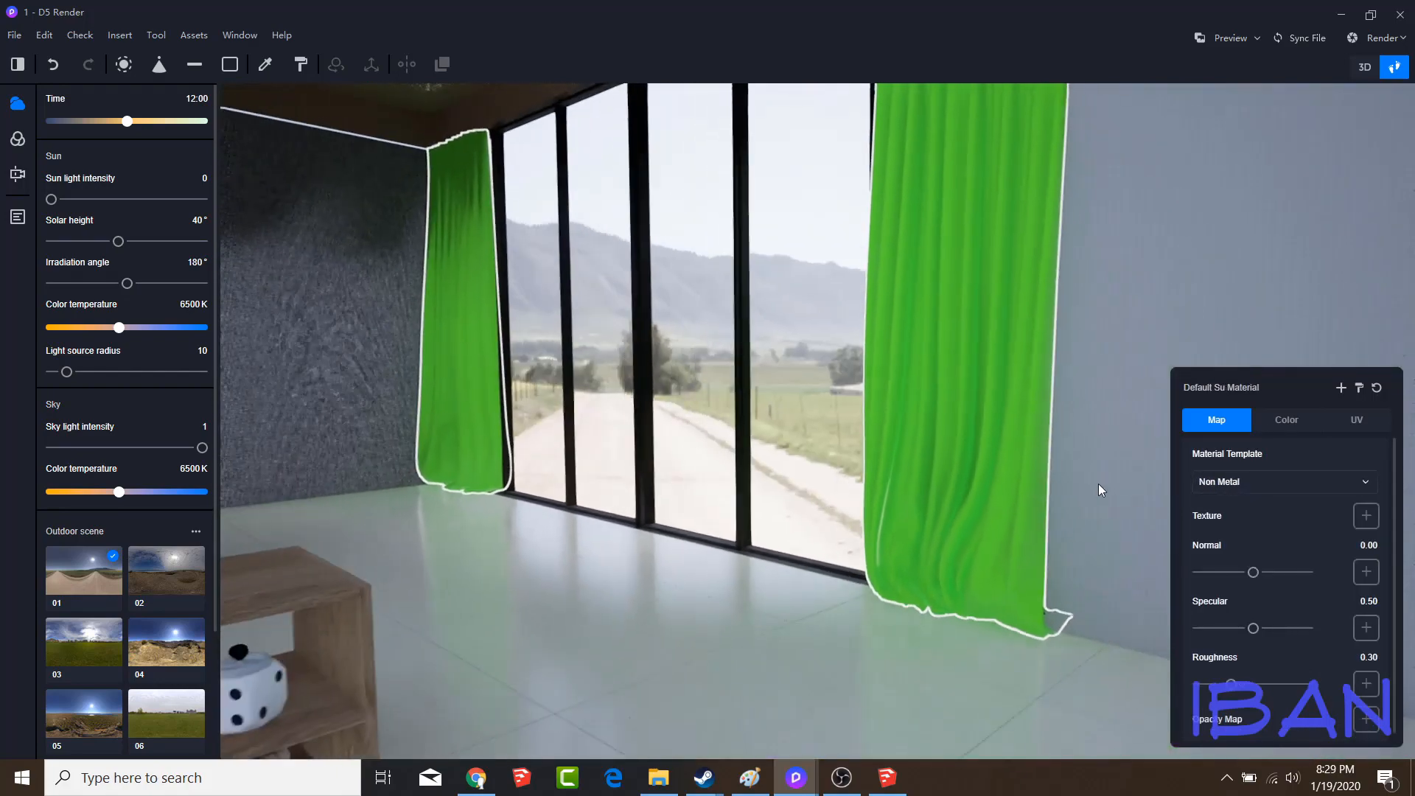
Examine the map settings of the window glass material behind the curtain
left_click(265, 64)
left_click(973, 294)
scroll(1252, 513, "down", 2)
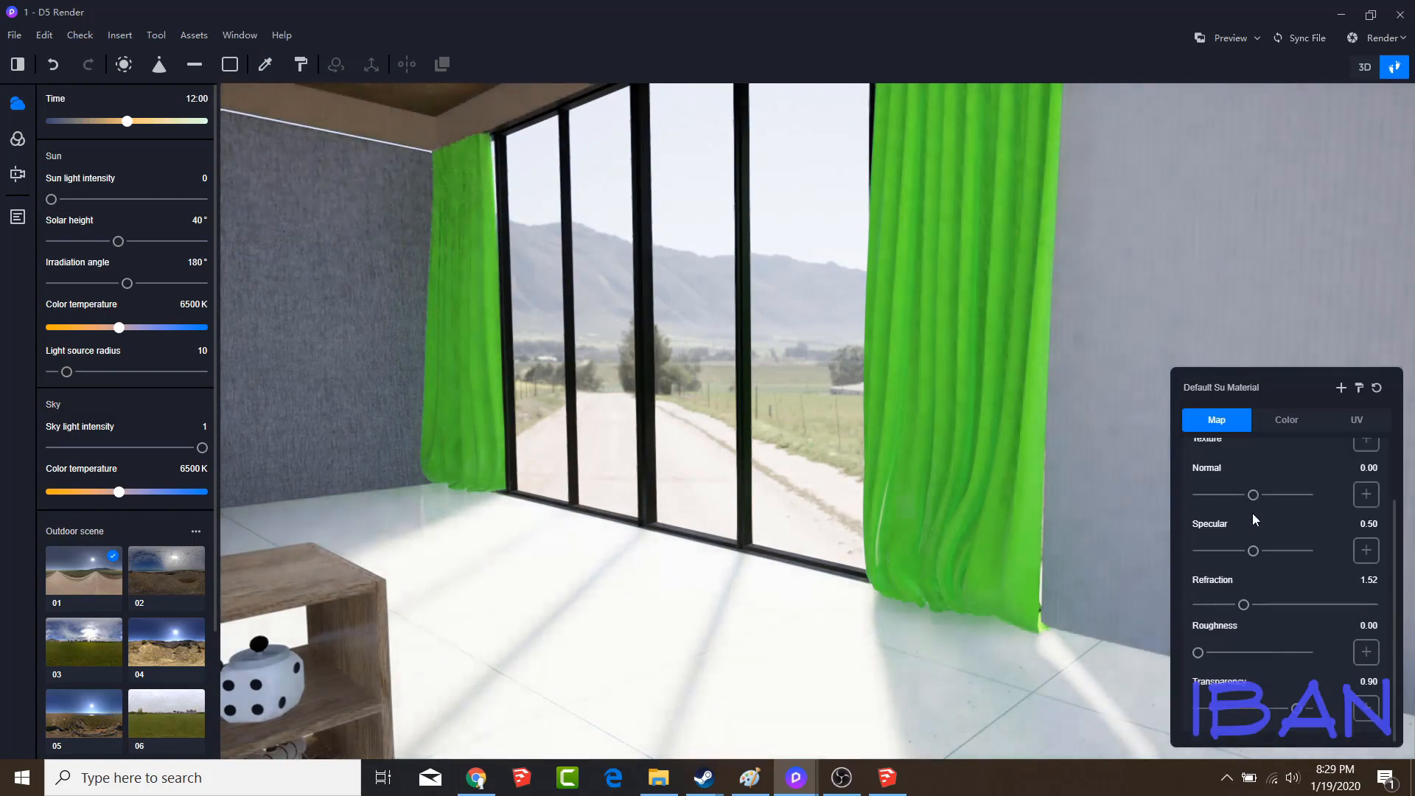
scroll(1253, 513, "up", 2)
key("w")
right_click_drag(1075, 562, 655, 675)
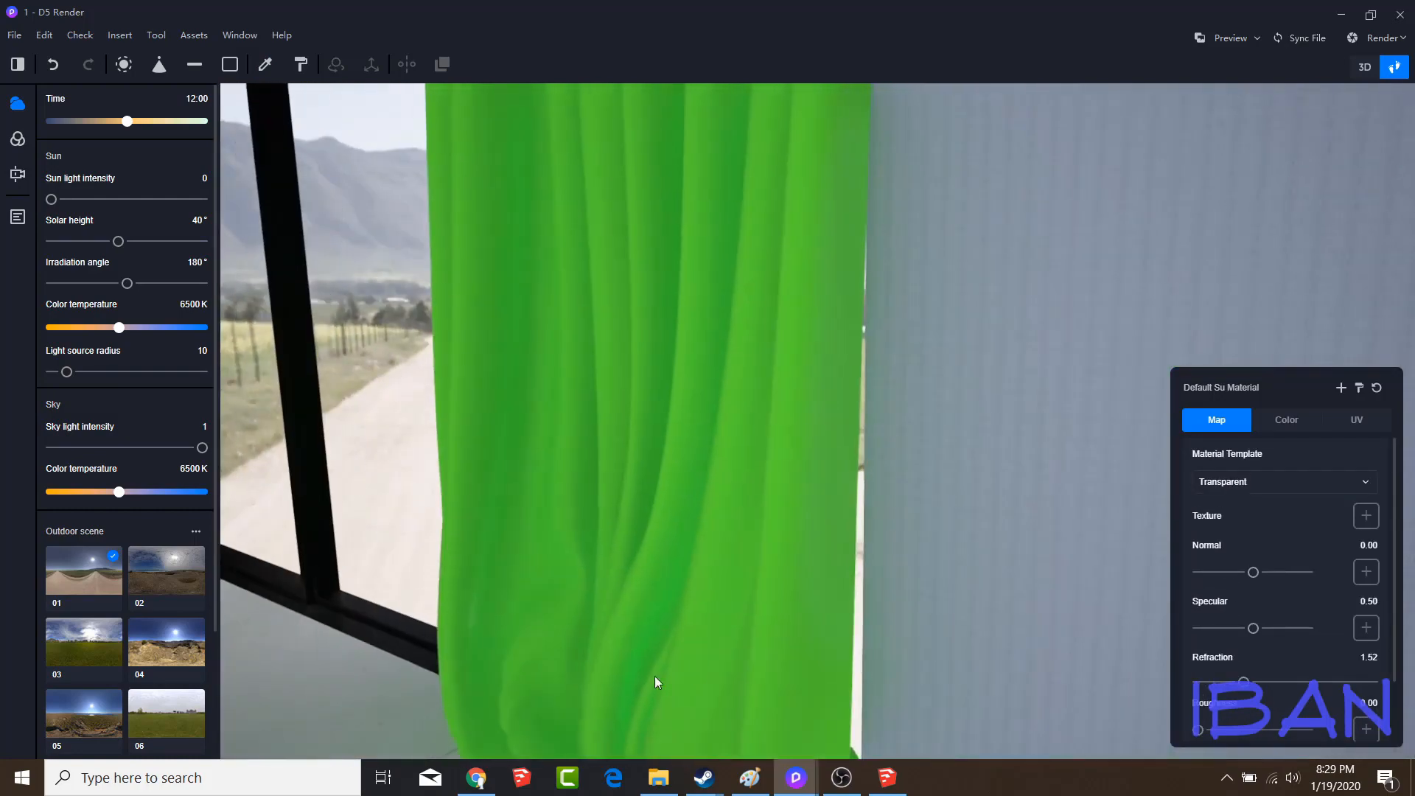
Apply the Transparent template to the green curtains' material and set its transparency to 0.10
left_click(506, 678)
scroll(1243, 518, "down", 2)
scroll(780, 504, "down", 4)
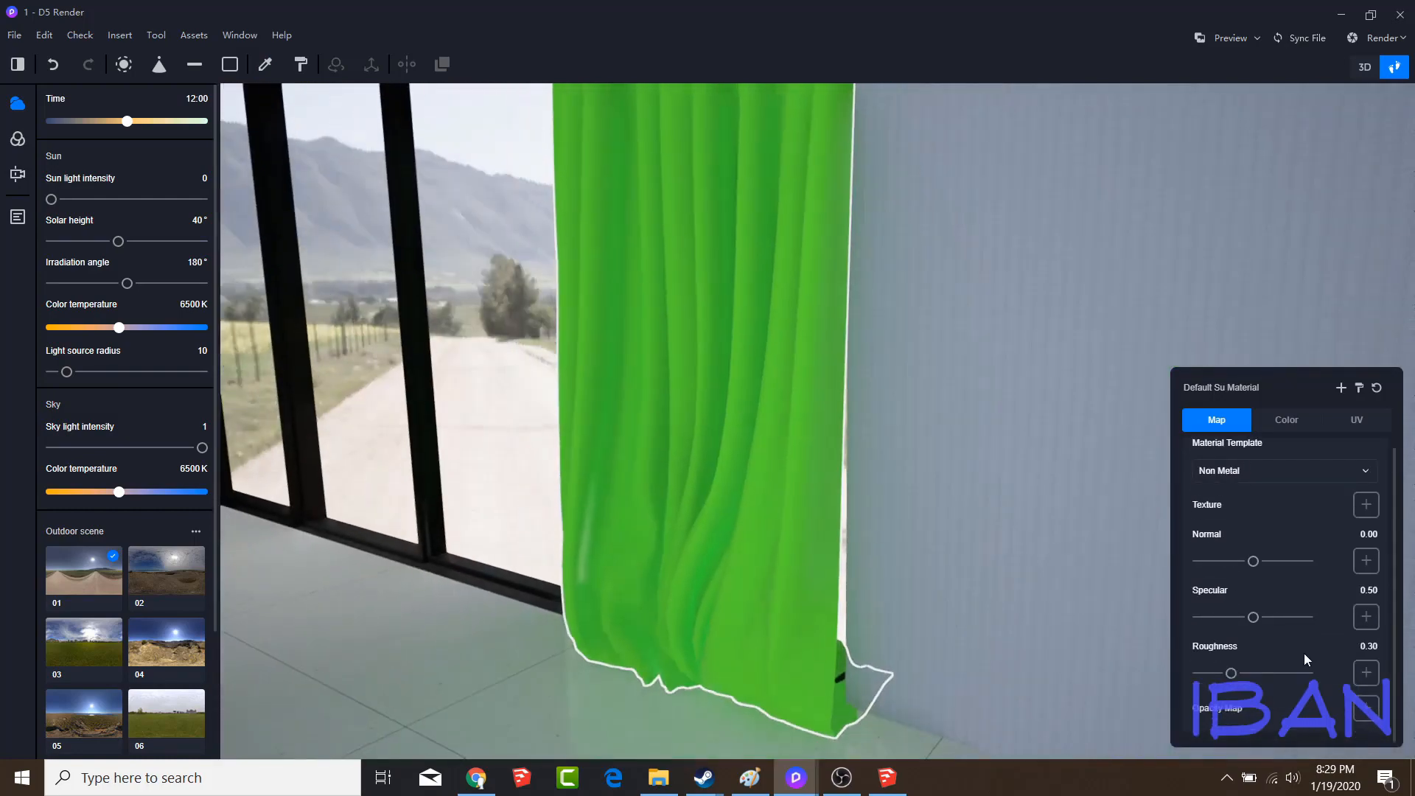
scroll(1300, 634, "up", 2)
left_click(1268, 488)
left_click(1298, 515)
scroll(1295, 560, "down", 2)
left_click_drag(1295, 708, 1208, 711)
scroll(1253, 590, "up", 3)
Recolor the curtains' material to hue 55 and value 97 with a low saturation
left_click(1287, 419)
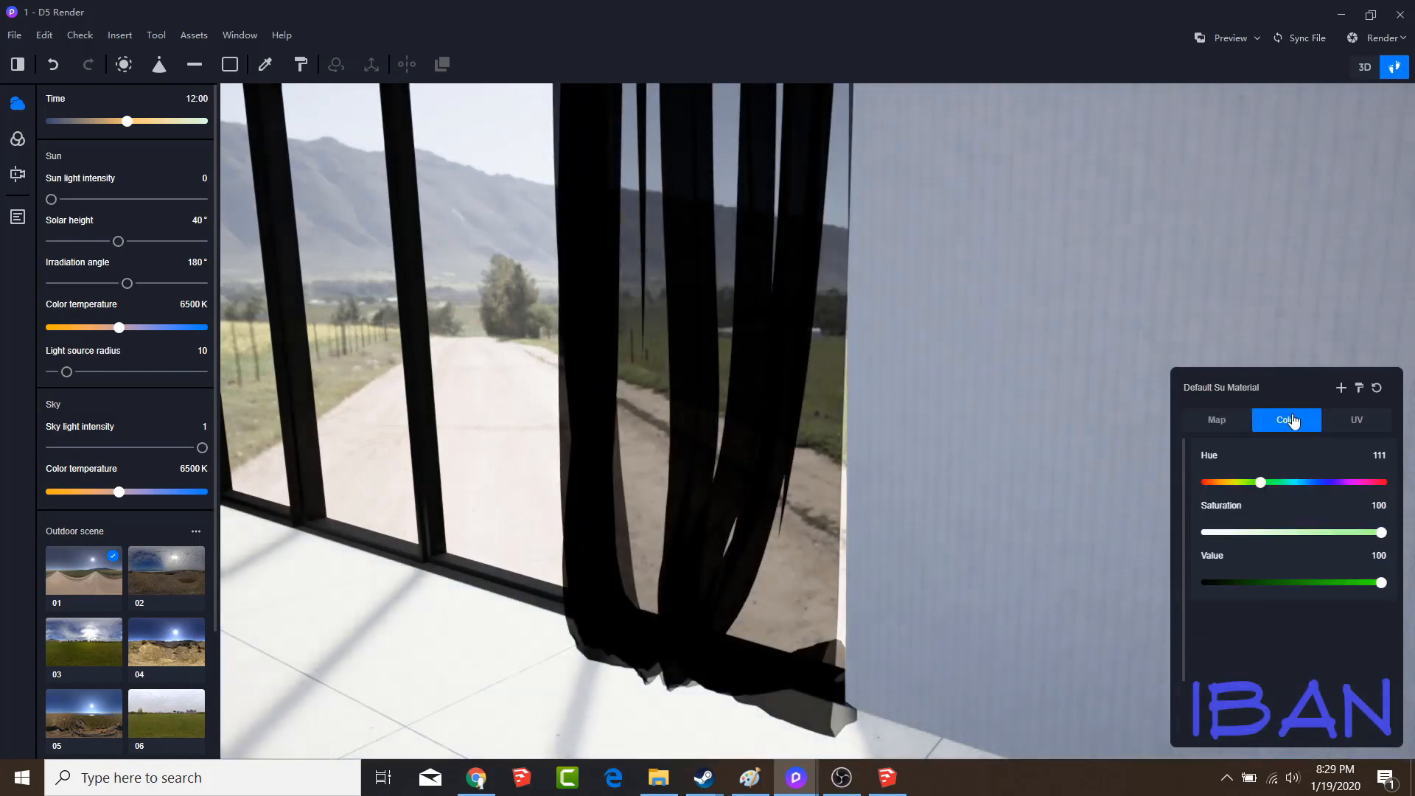
left_click_drag(1300, 531, 1247, 532)
right_click_drag(1106, 538, 1031, 544)
left_click_drag(1216, 582, 1366, 594)
Set the curtain material's transparency to 0.15 and its roughness to 0.68
left_click(1210, 420)
scroll(1252, 553, "down", 3)
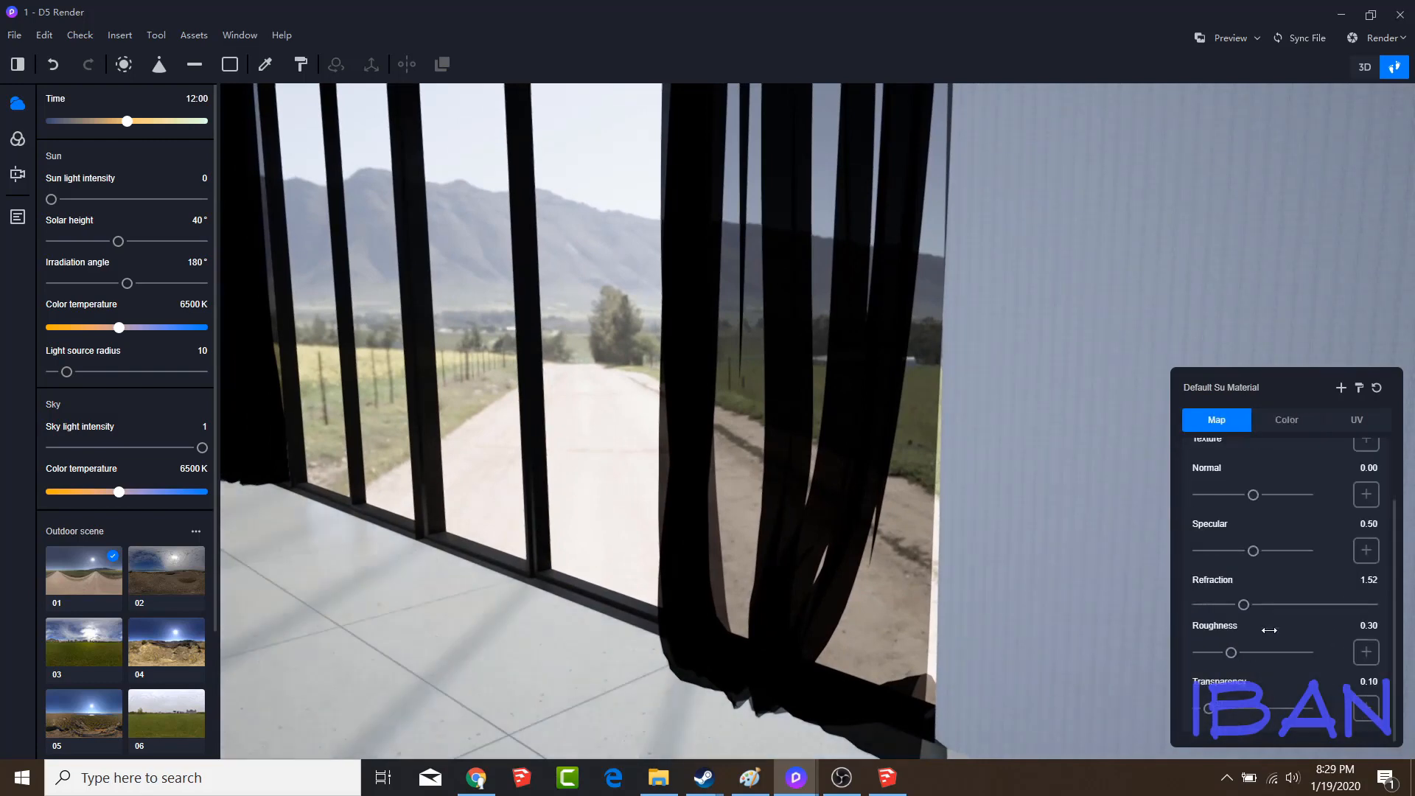
left_click_drag(1209, 709, 1197, 708)
left_click_drag(1231, 652, 1272, 653)
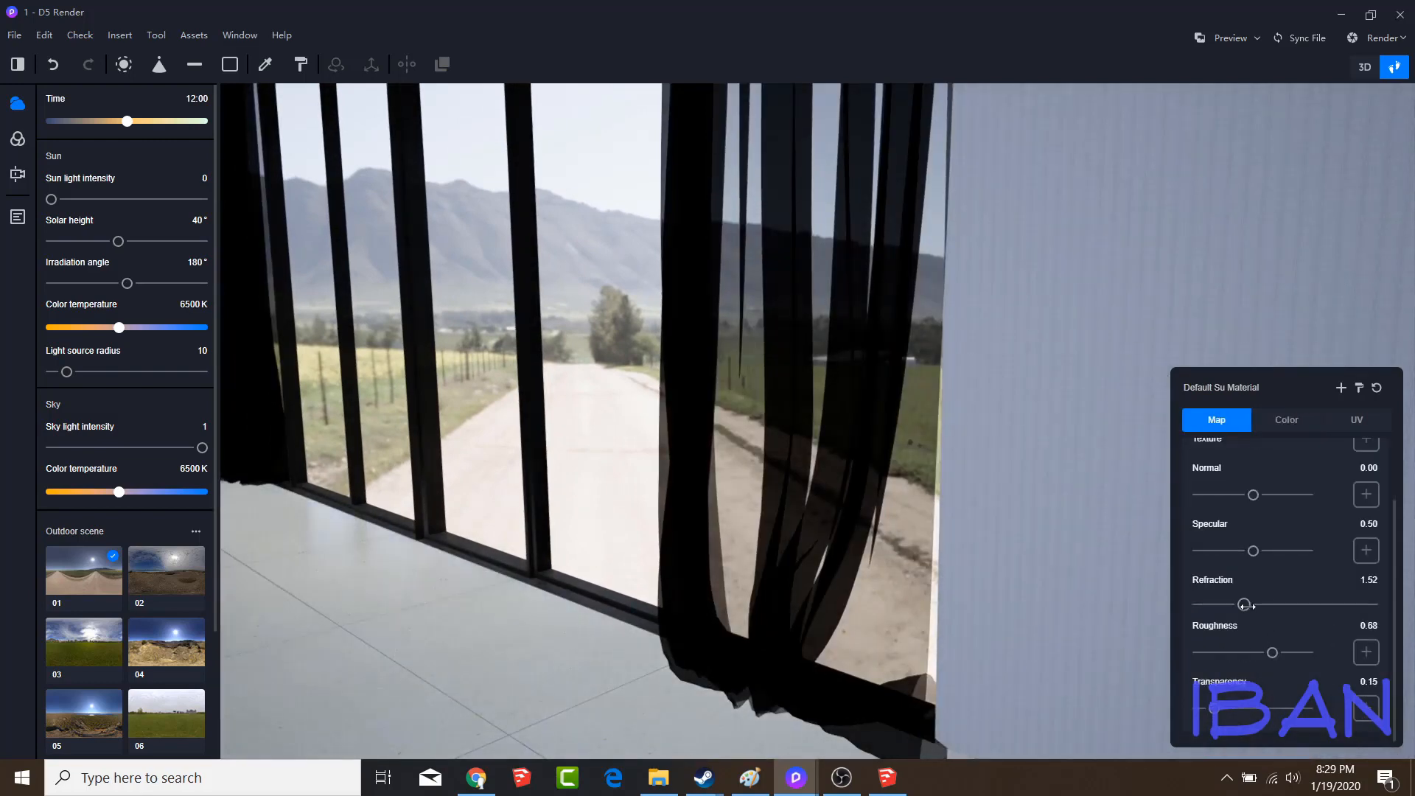
Switch the curtain material's template to Custom after trying Non Metal
scroll(1286, 516, "up", 3)
left_click(1287, 485)
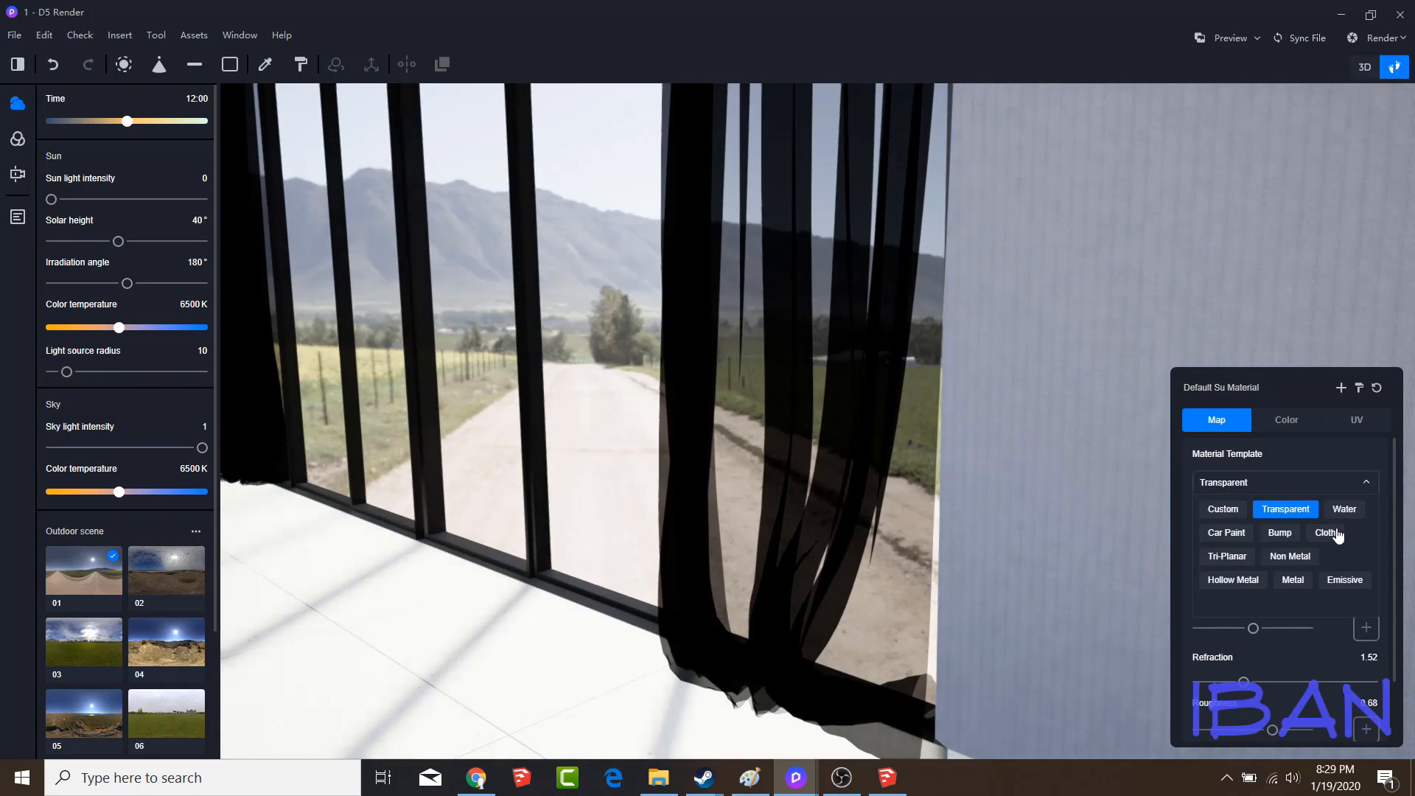
left_click(1290, 557)
left_click(1241, 484)
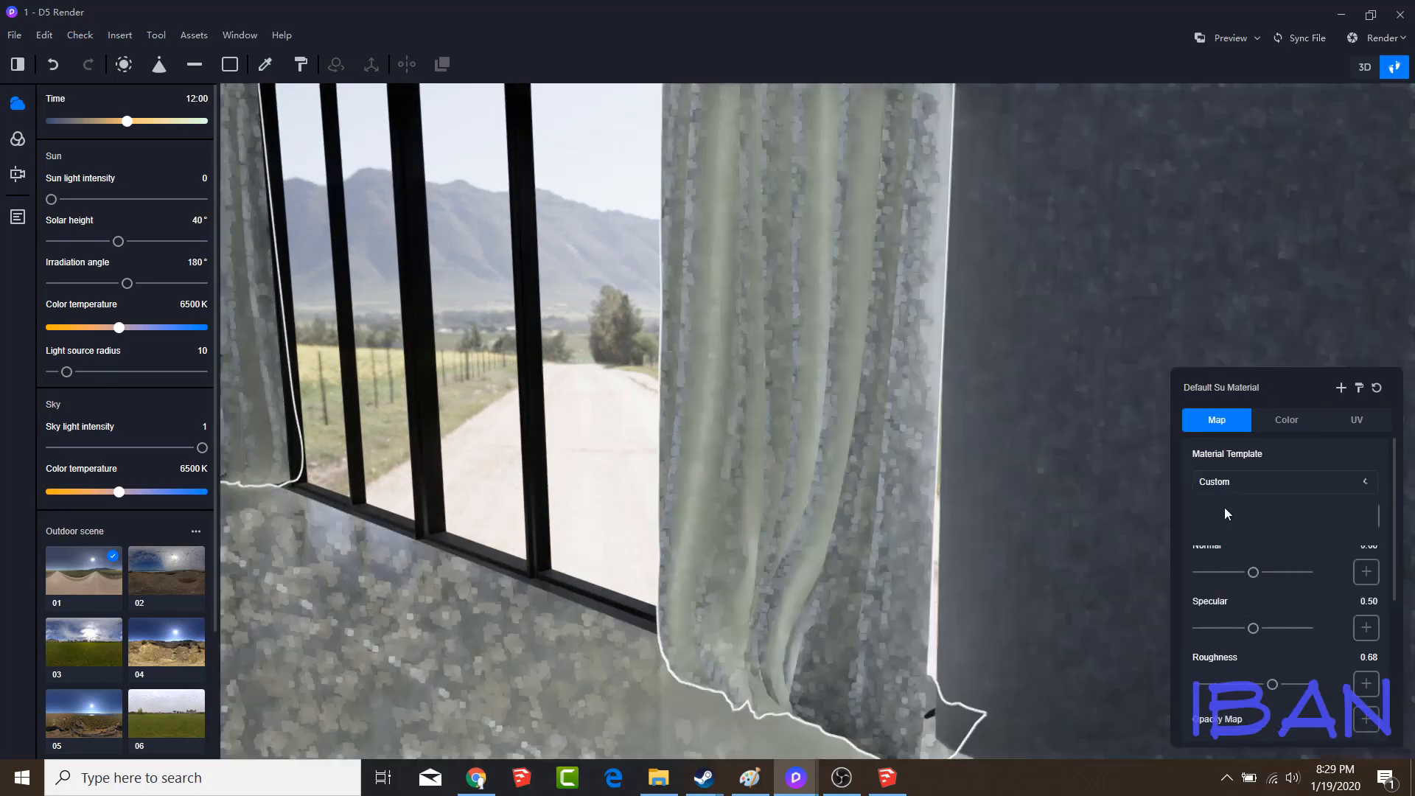
scroll(1226, 611, "down", 3)
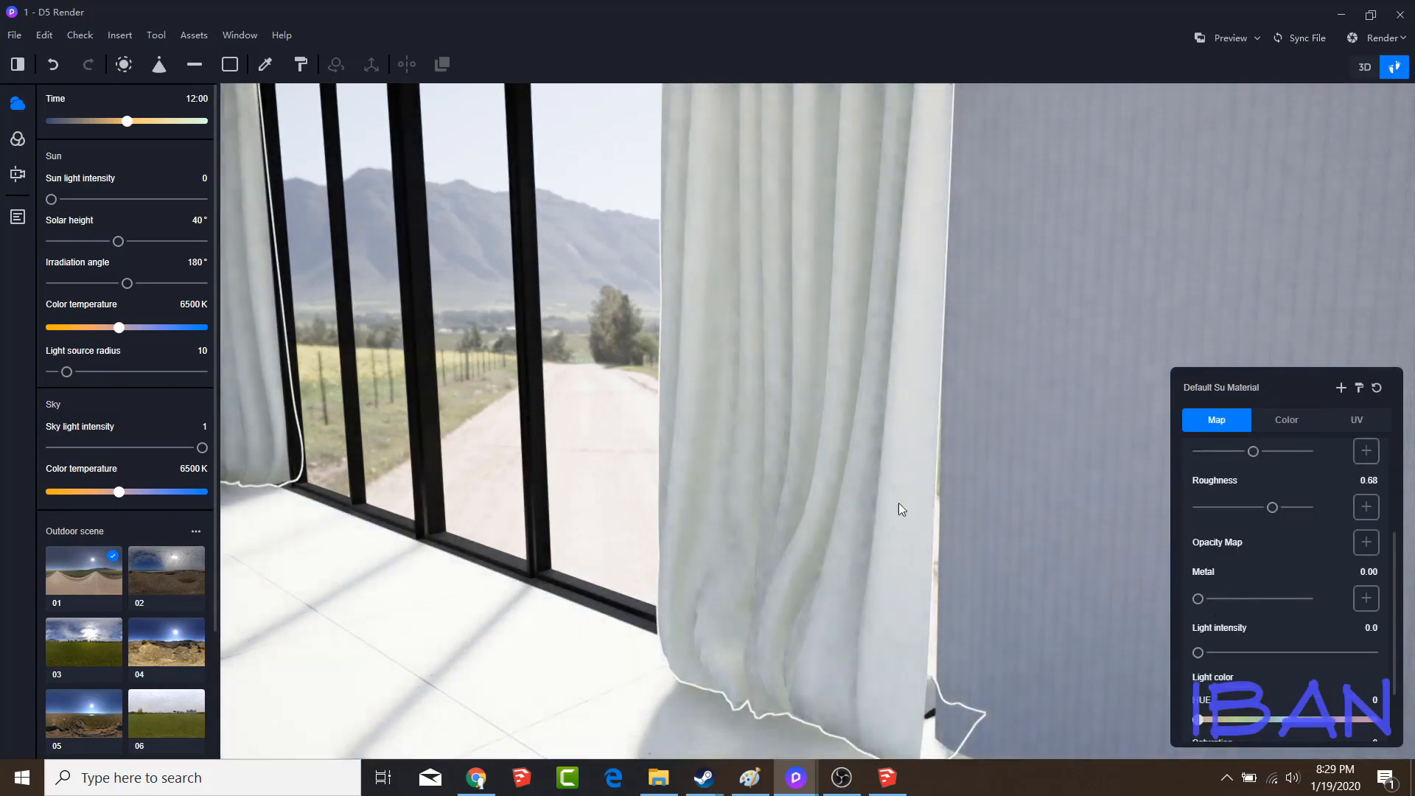
Examine the curtains from farther back and go through their material's map, color and UV settings
key("s")
right_click_drag(824, 490, 879, 447)
key("a")
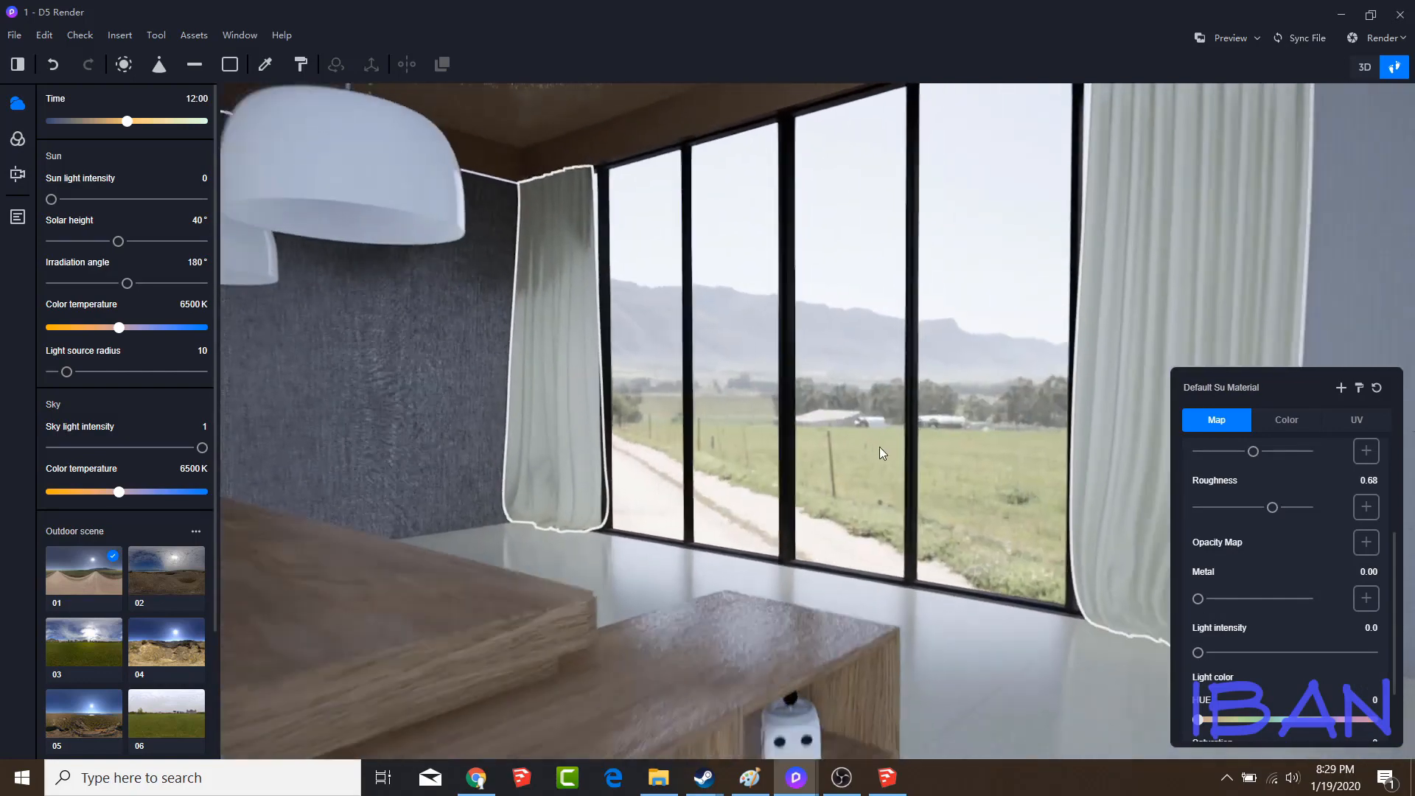
key("s")
scroll(1272, 638, "down", 1)
scroll(1272, 638, "up", 3)
left_click(1268, 428)
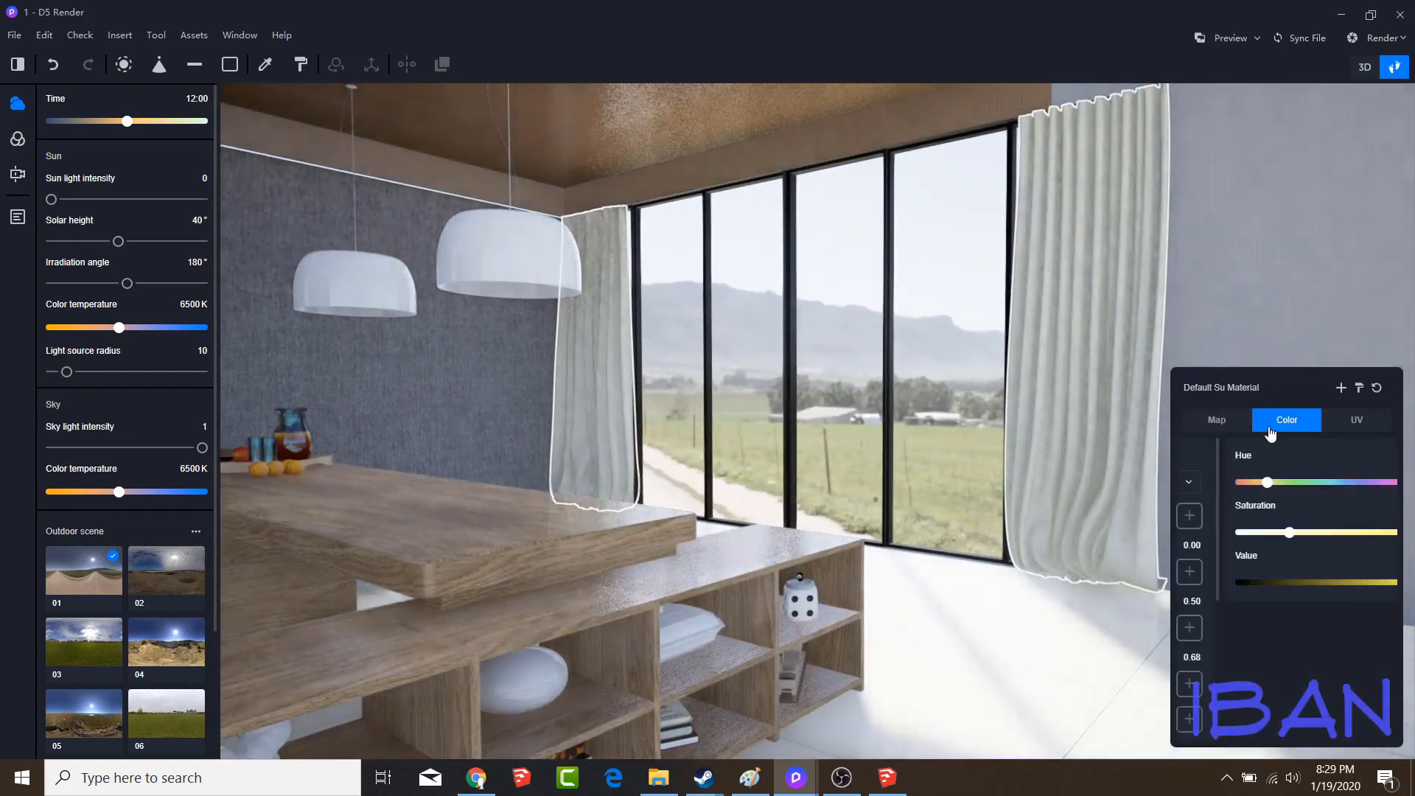
left_click(1214, 427)
left_click(1348, 427)
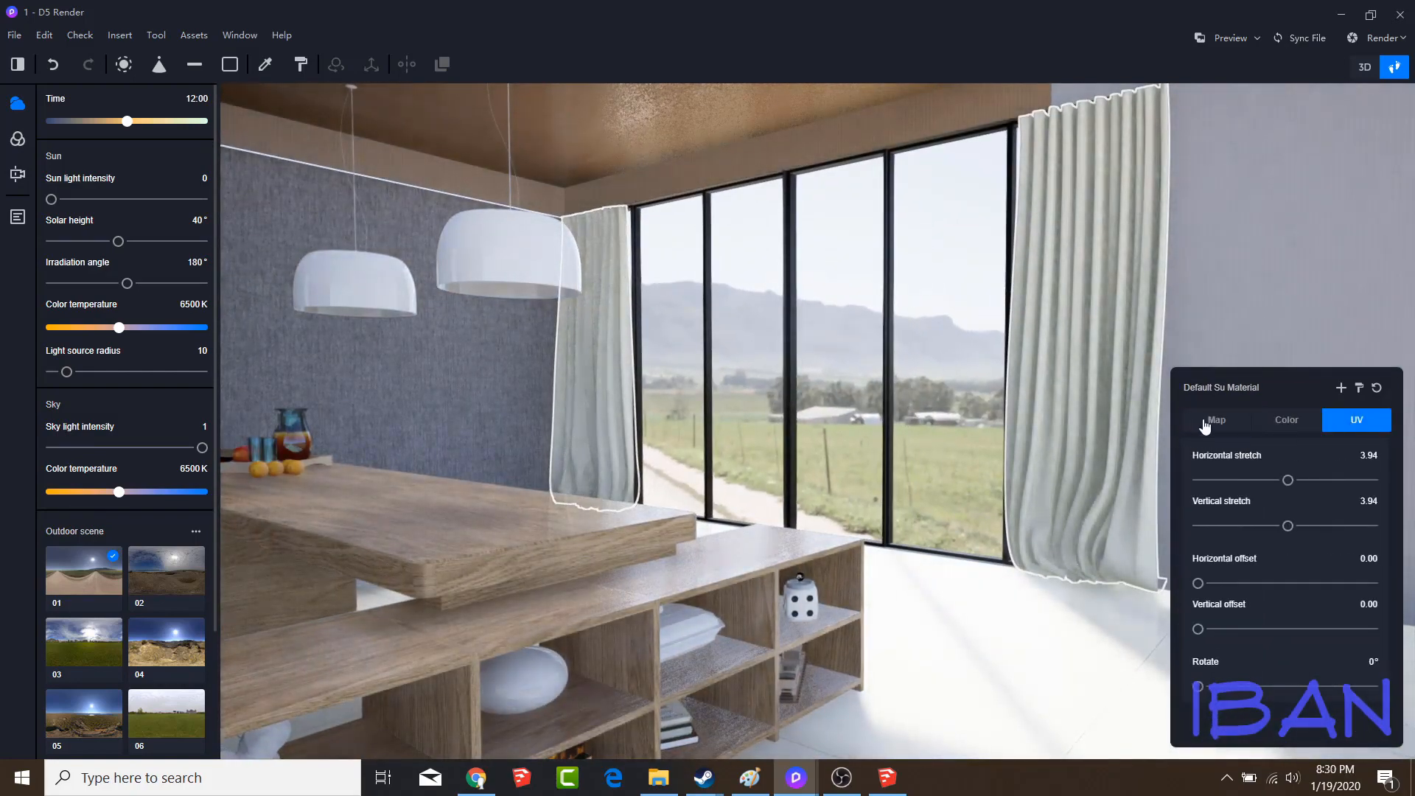
left_click(1203, 422)
Set the curtain color's saturation to 0 and return to the saved Scene 1 view
key("s")
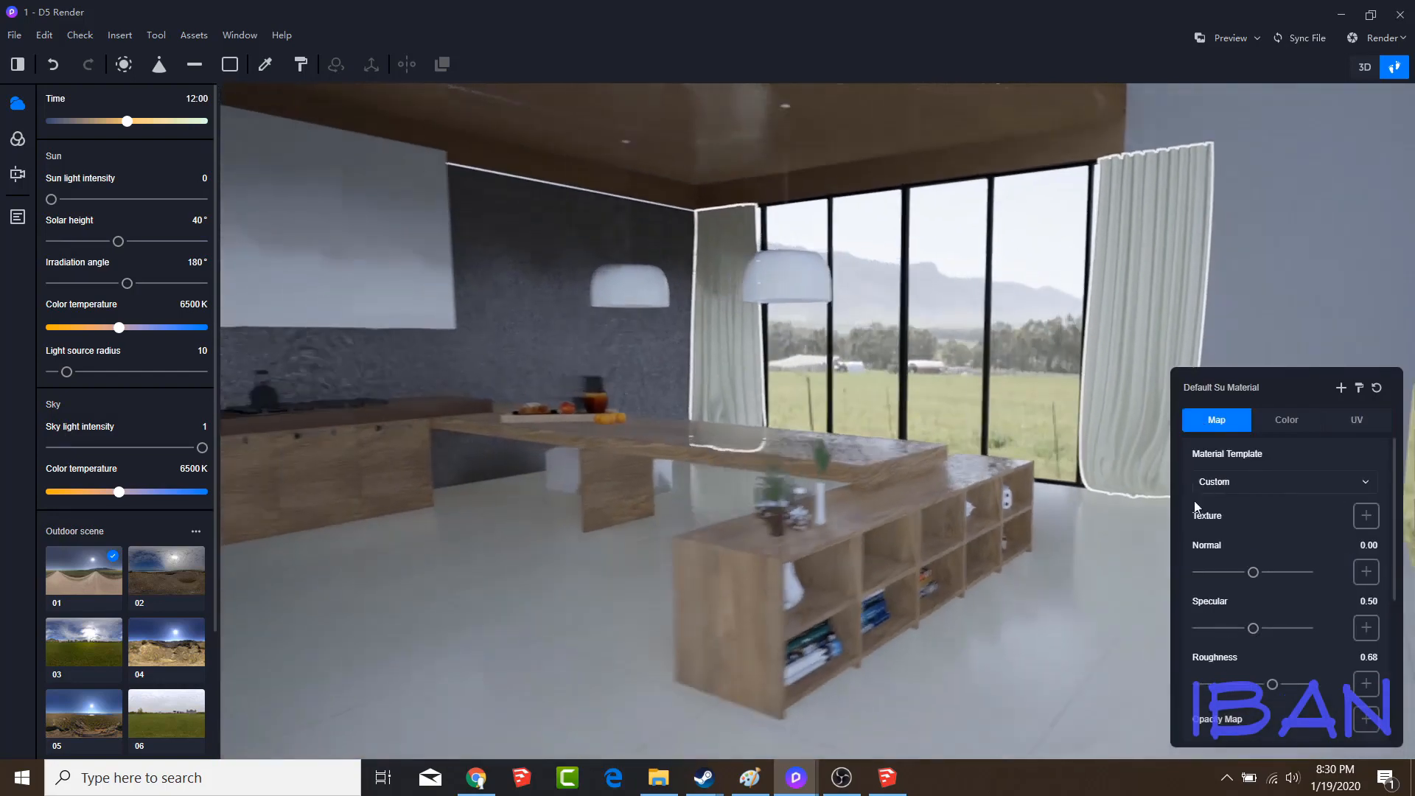
left_click(1287, 419)
left_click_drag(1217, 533, 1193, 532)
right_click_drag(949, 517, 917, 472)
key("s")
left_click(18, 217)
left_click(68, 130)
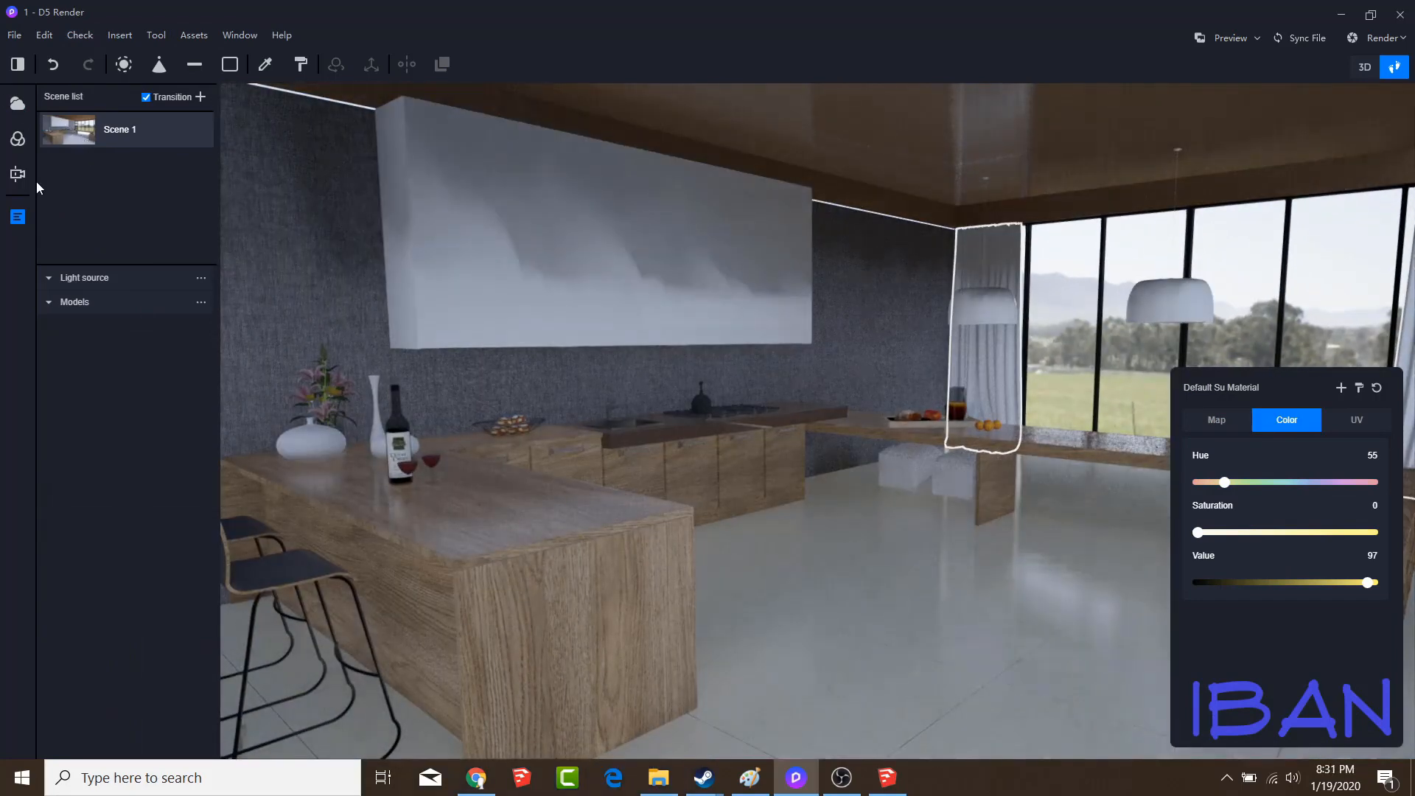
Change the camera's view mode to Two-Point Perspectives
left_click(18, 174)
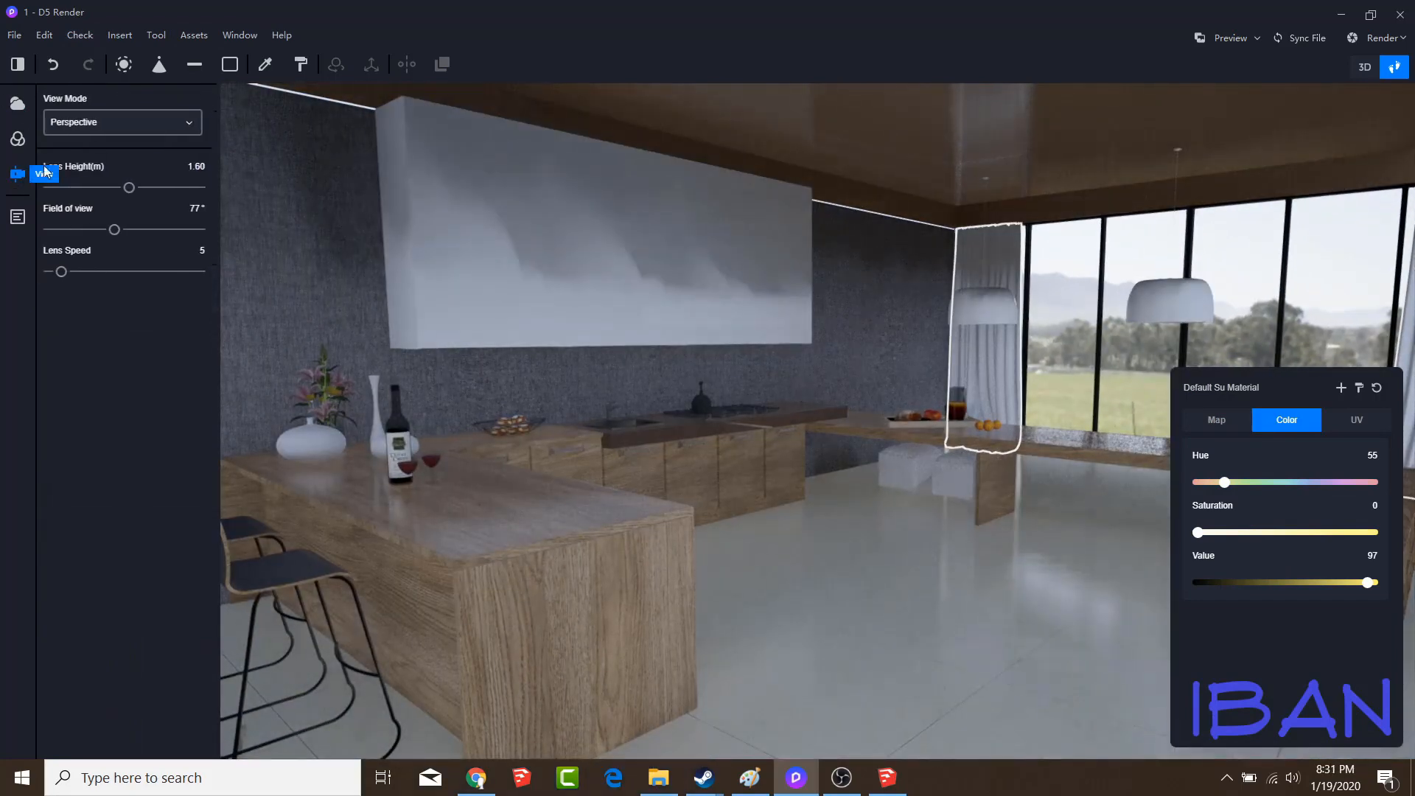
left_click(122, 121)
left_click(105, 144)
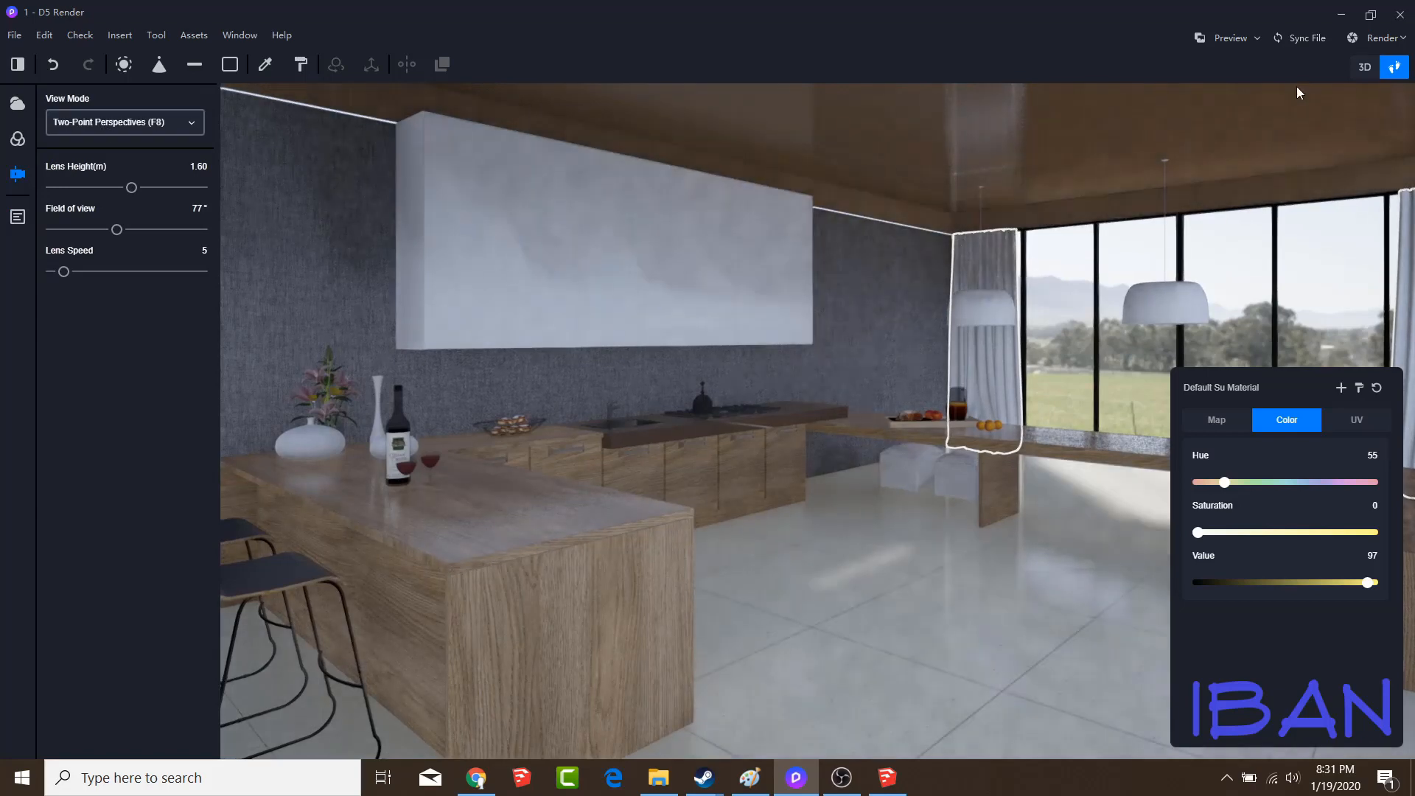
Set the sun light intensity to 0.03, the solar height to 42° and the irradiation angle to 73°
left_click(15, 143)
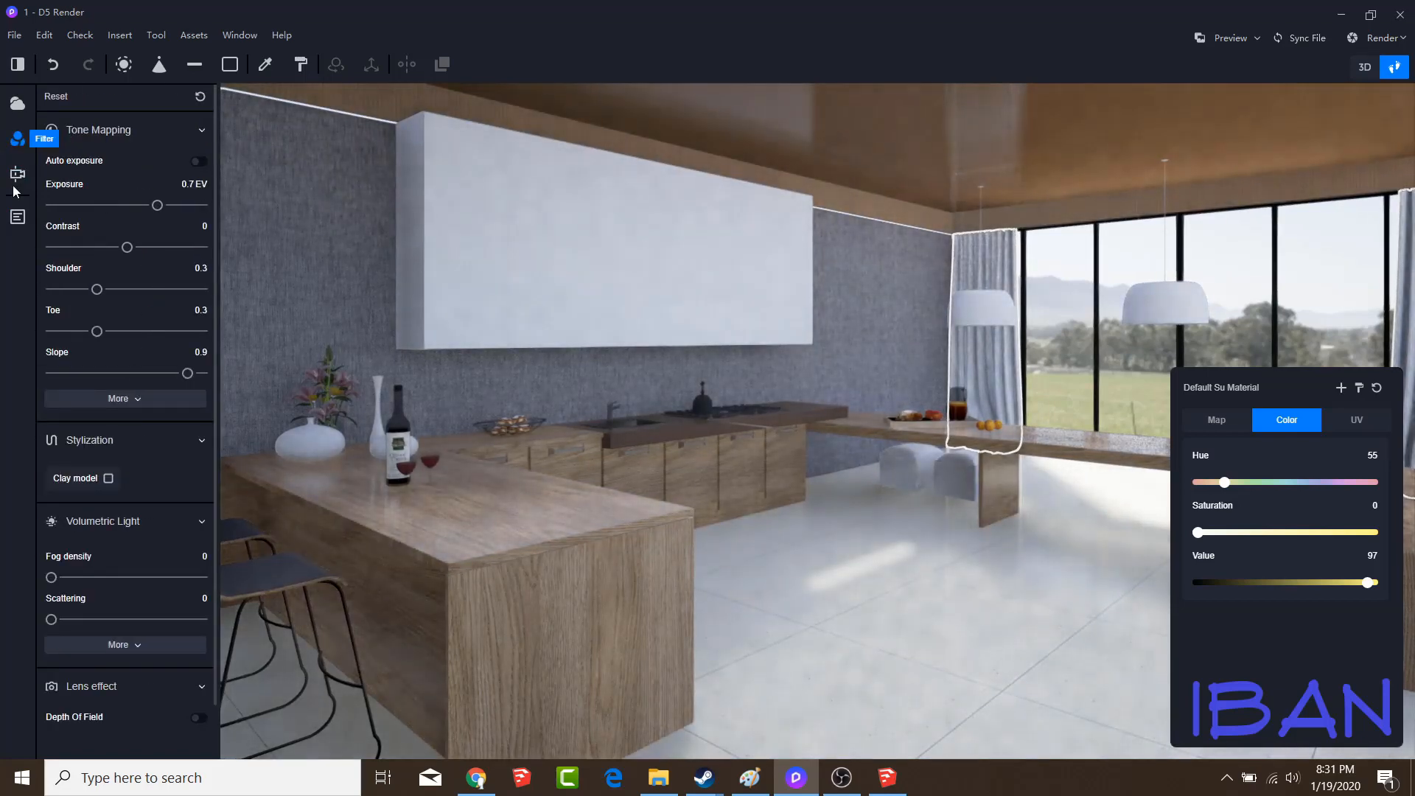
left_click(18, 174)
left_click(17, 138)
left_click(17, 103)
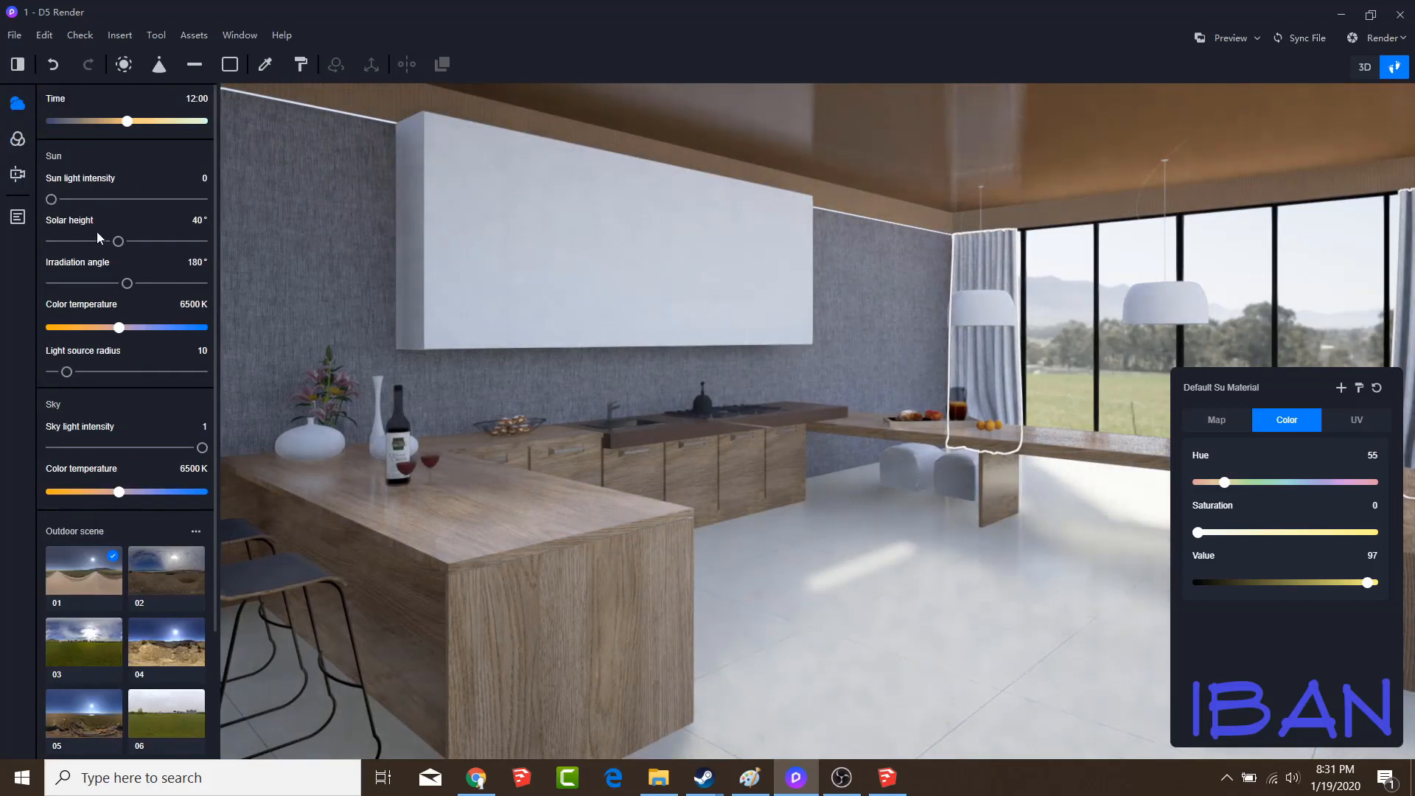
left_click_drag(118, 241, 146, 241)
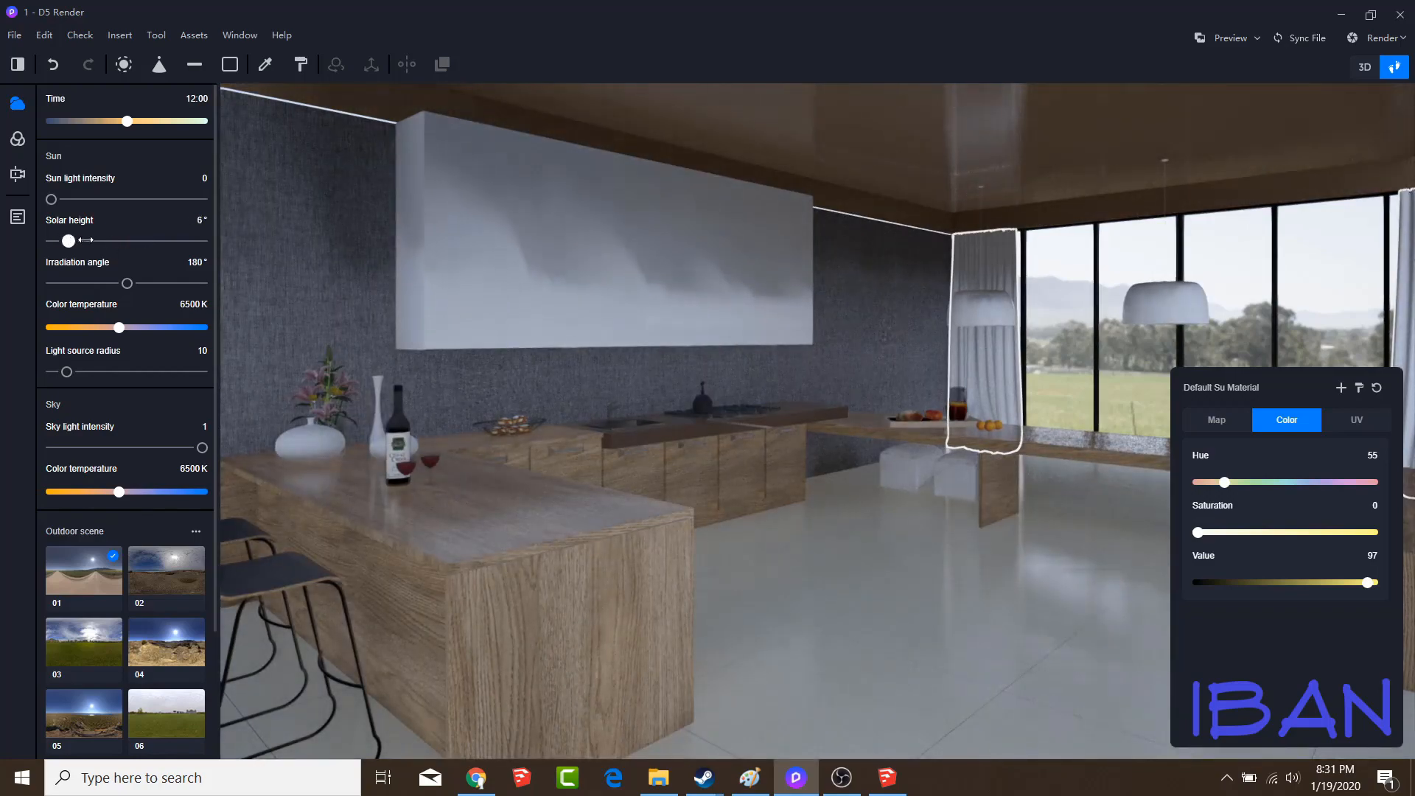
mouse_move(52, 200)
left_mouse_down()
mouse_move(72, 198)
mouse_move(56, 197)
left_mouse_up()
left_click_drag(120, 244, 83, 283)
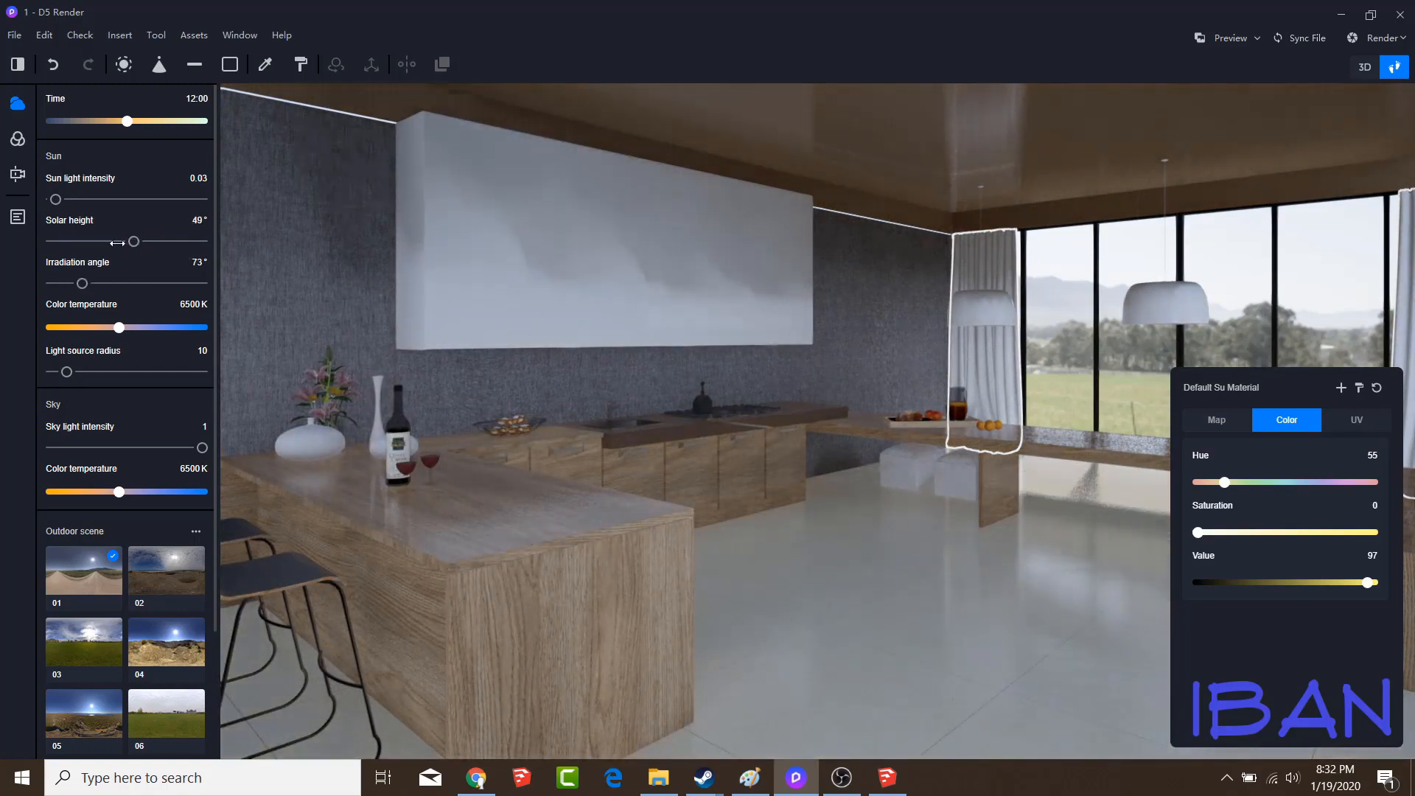
left_click_drag(134, 241, 122, 241)
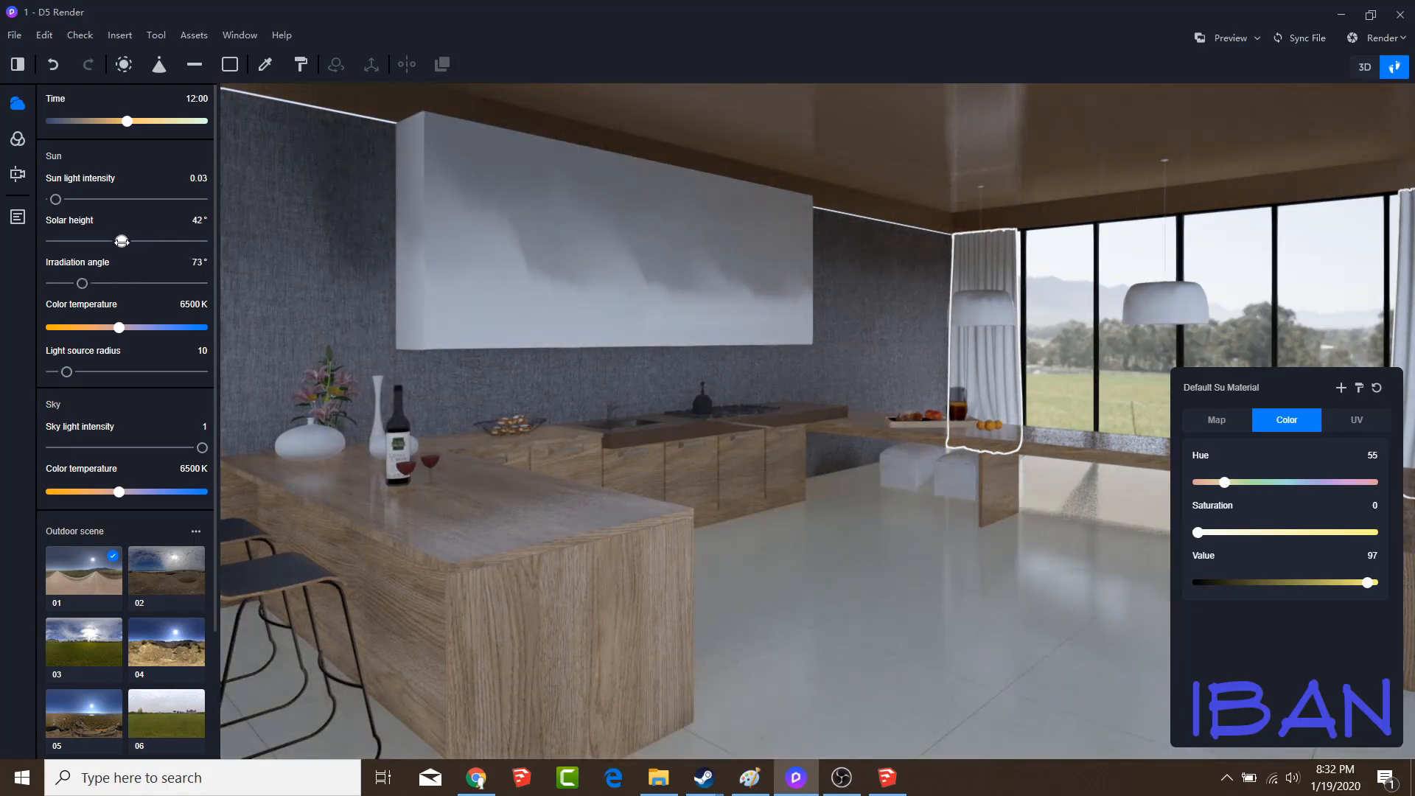
Set the sky light intensity to 1 and bring up the scene list
mouse_move(202, 447)
left_mouse_down()
mouse_move(55, 447)
mouse_move(202, 448)
left_mouse_up()
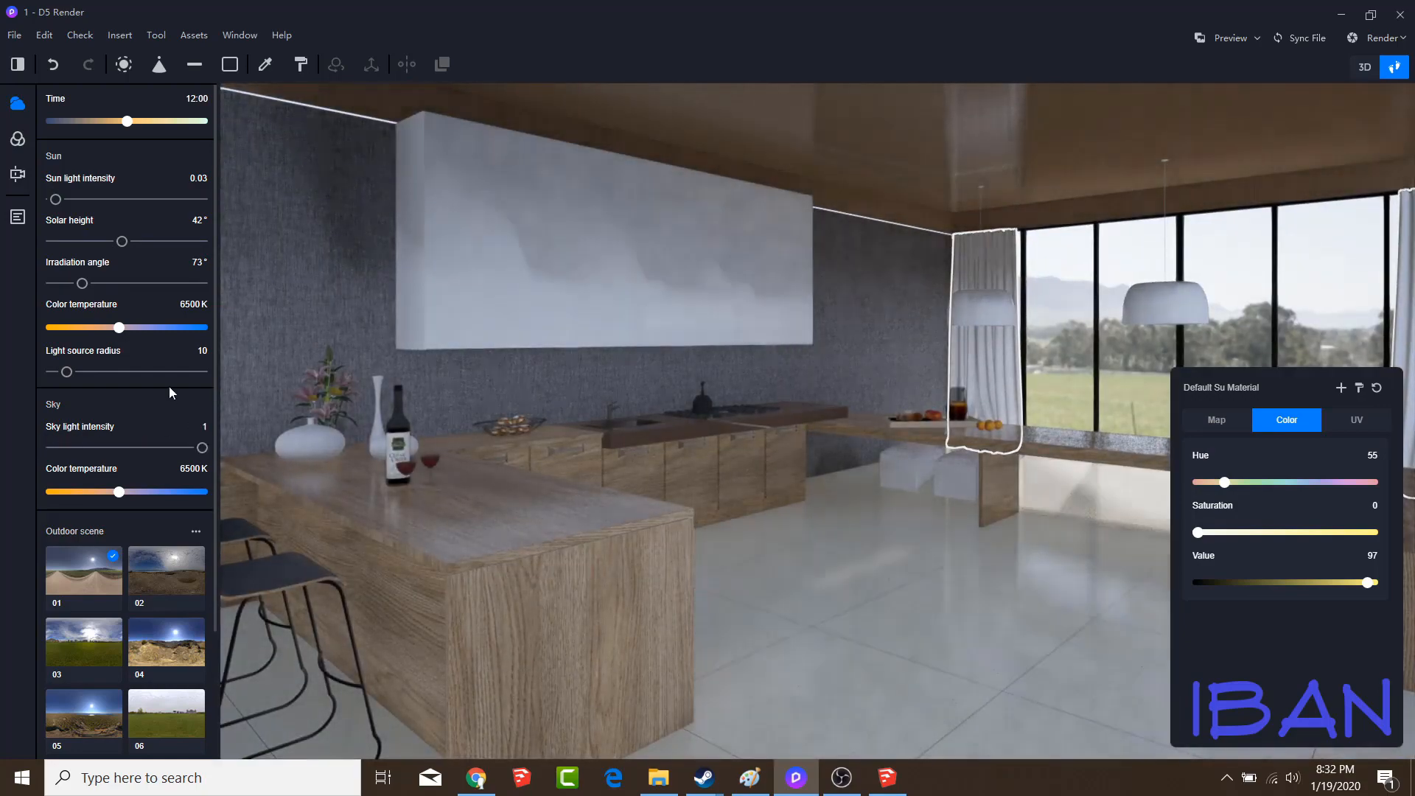
left_click(17, 174)
left_click(18, 216)
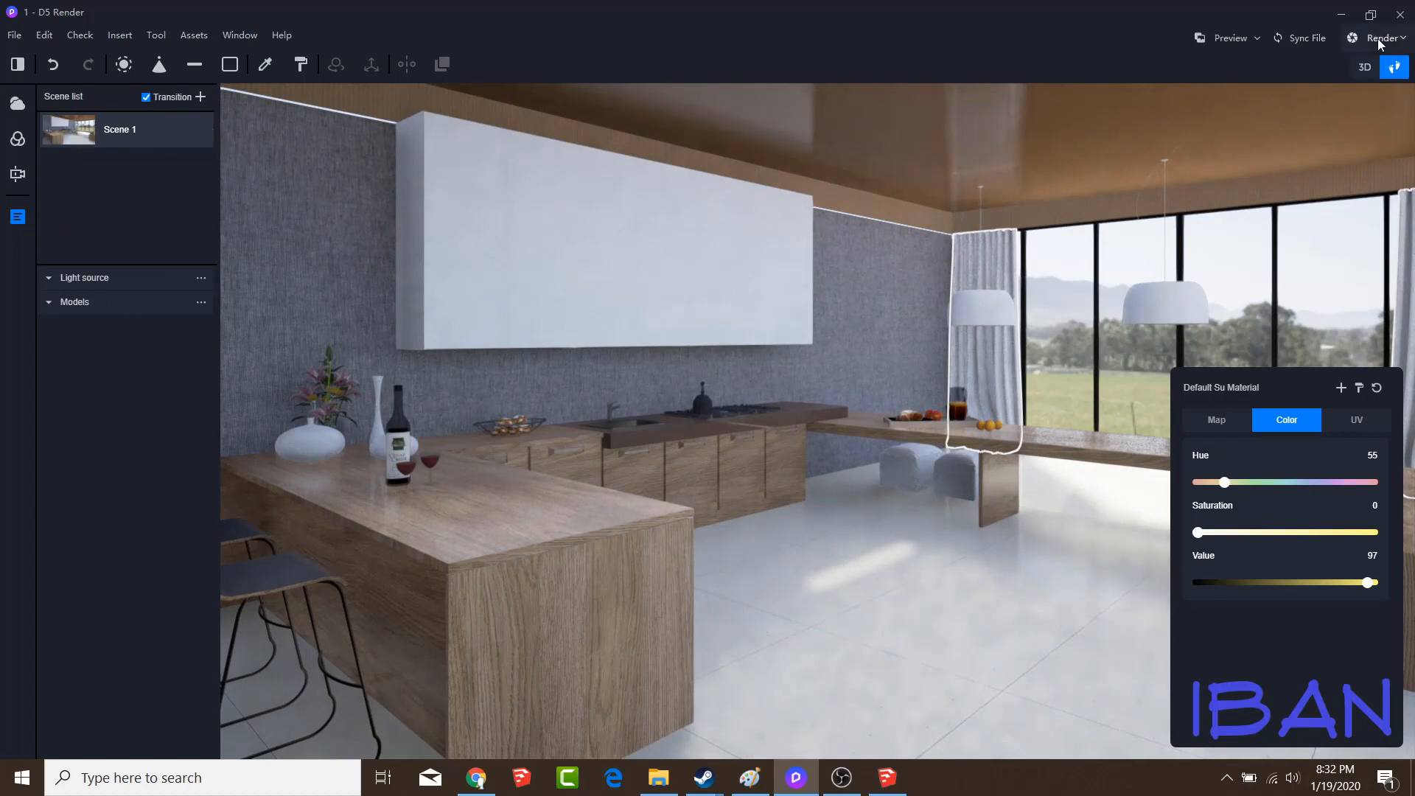
Export the current view as a 4K photo render and save it as a PNG file named 1
left_click(1257, 39)
left_click(1401, 41)
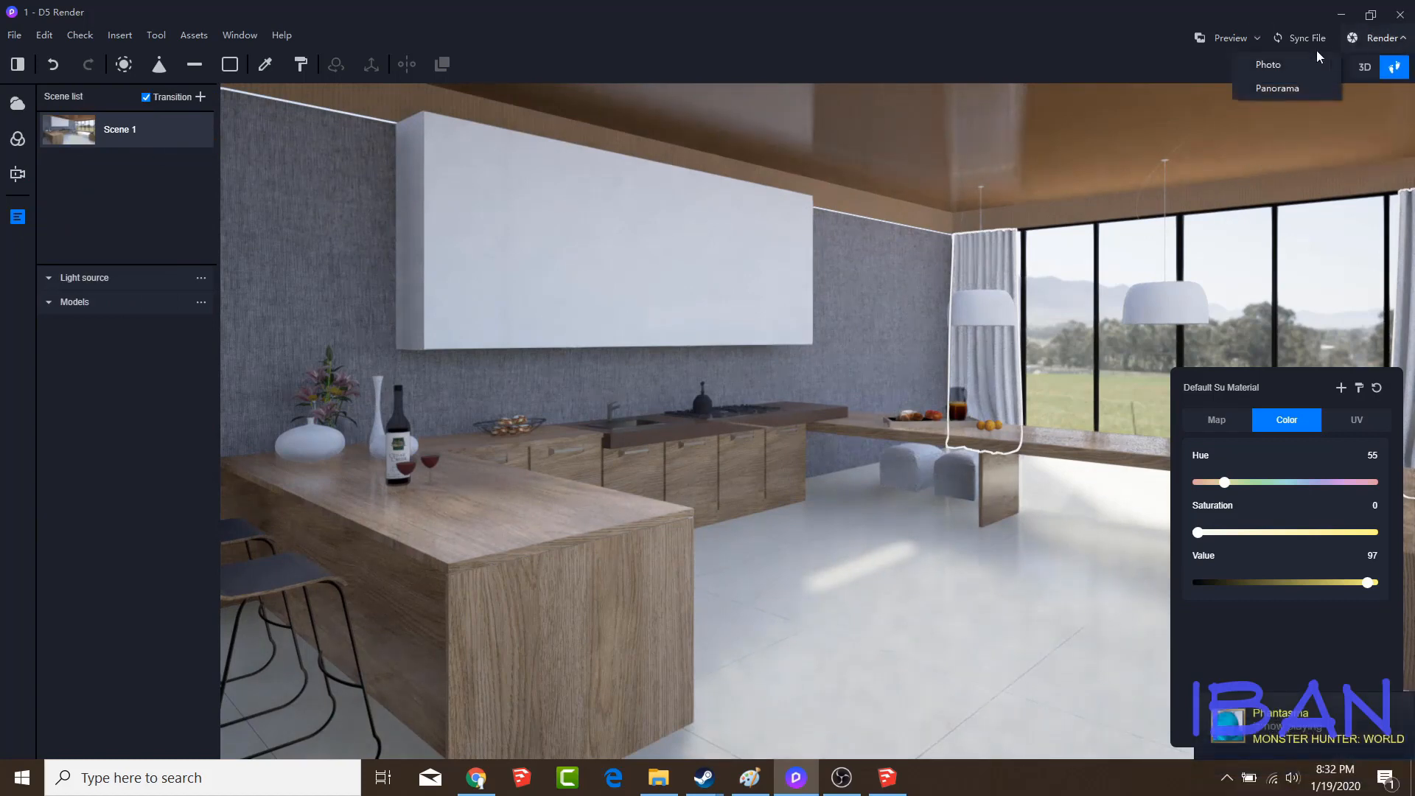
left_click(1268, 65)
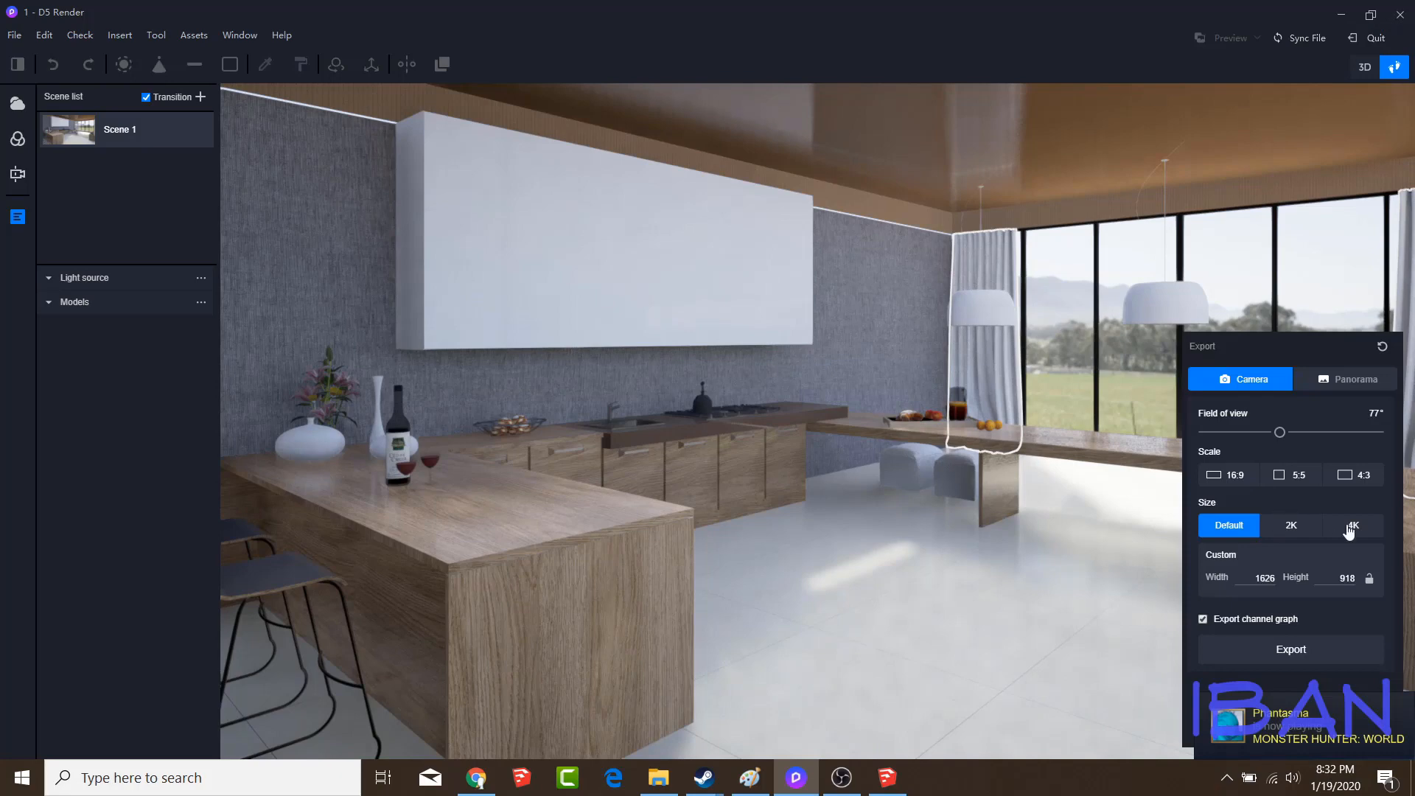
left_click(1351, 526)
left_click(1260, 652)
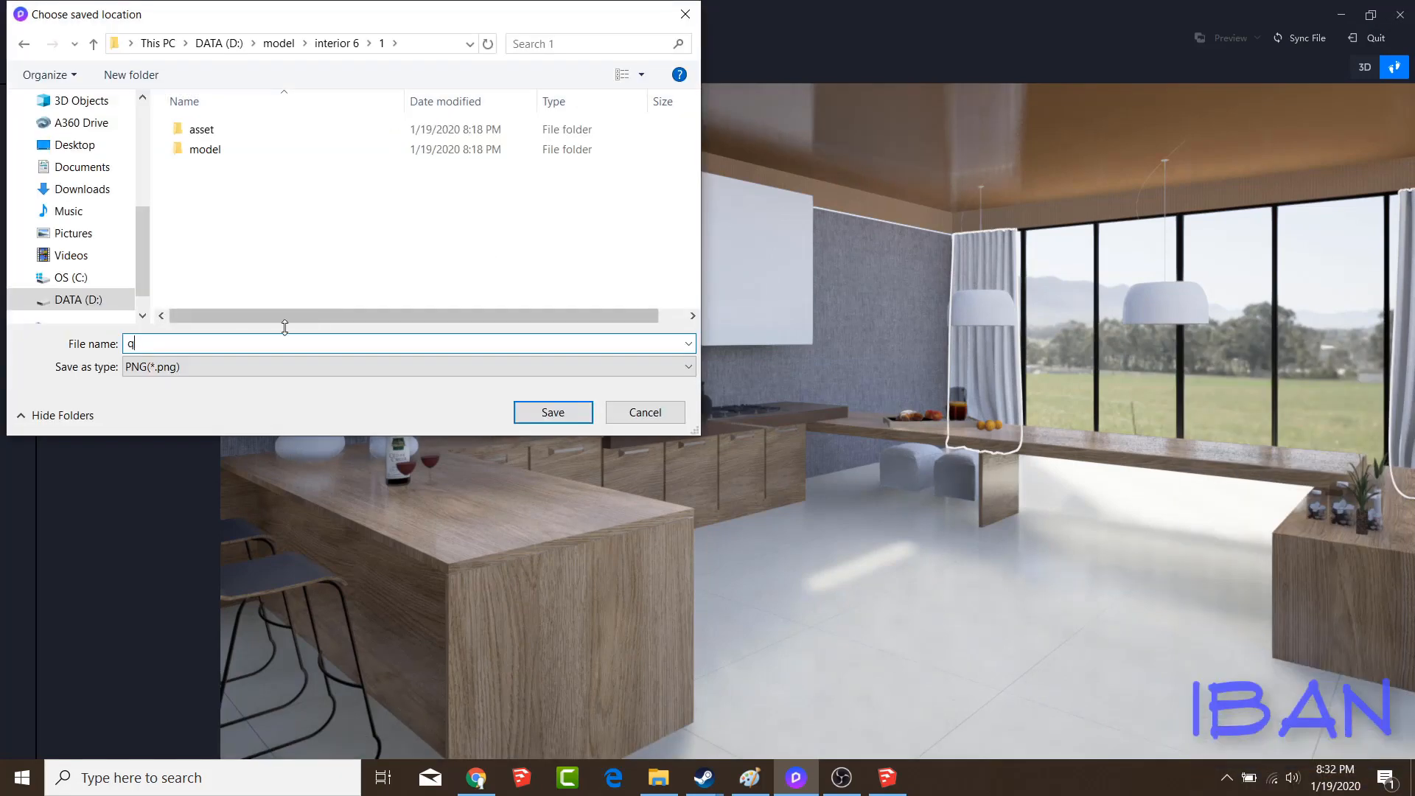
type("1")
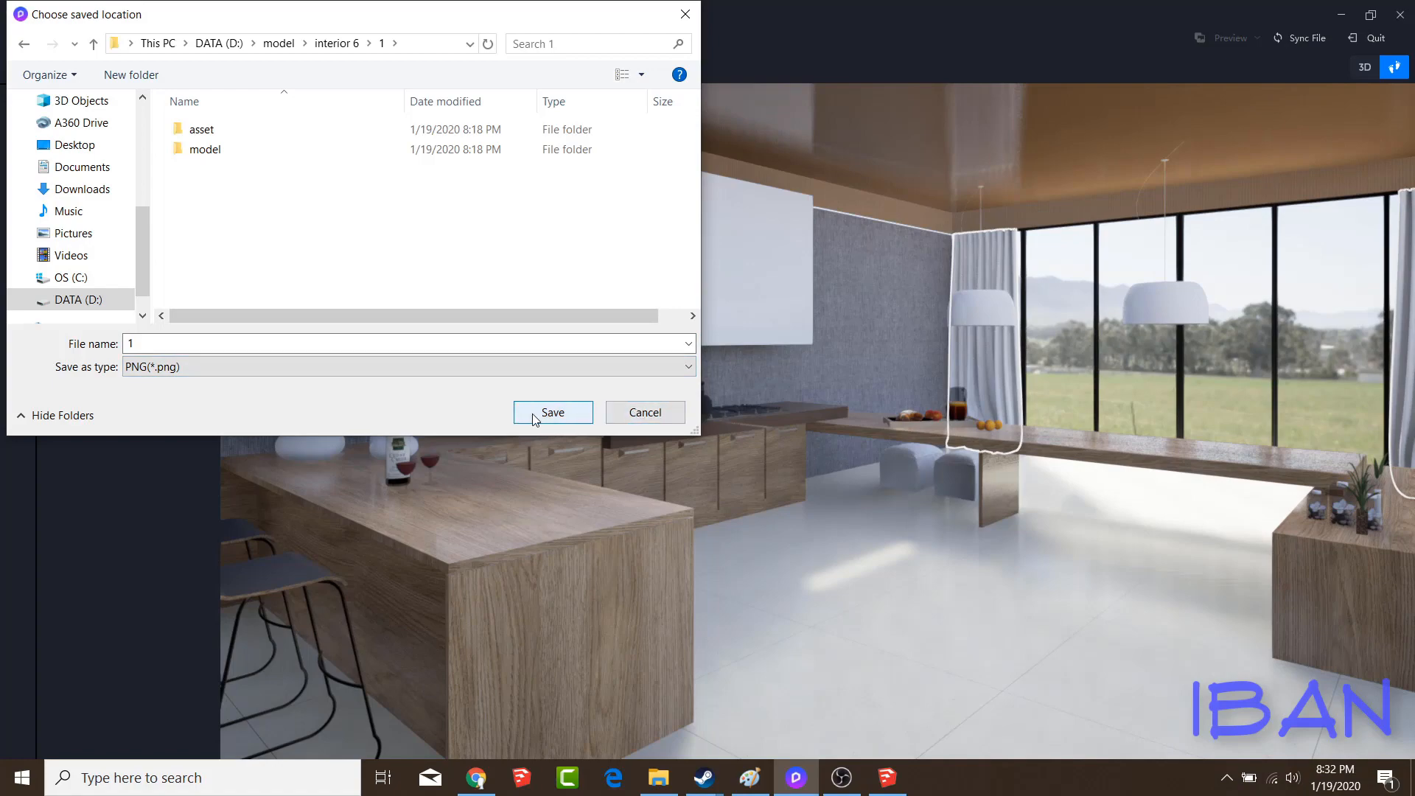
left_click(532, 413)
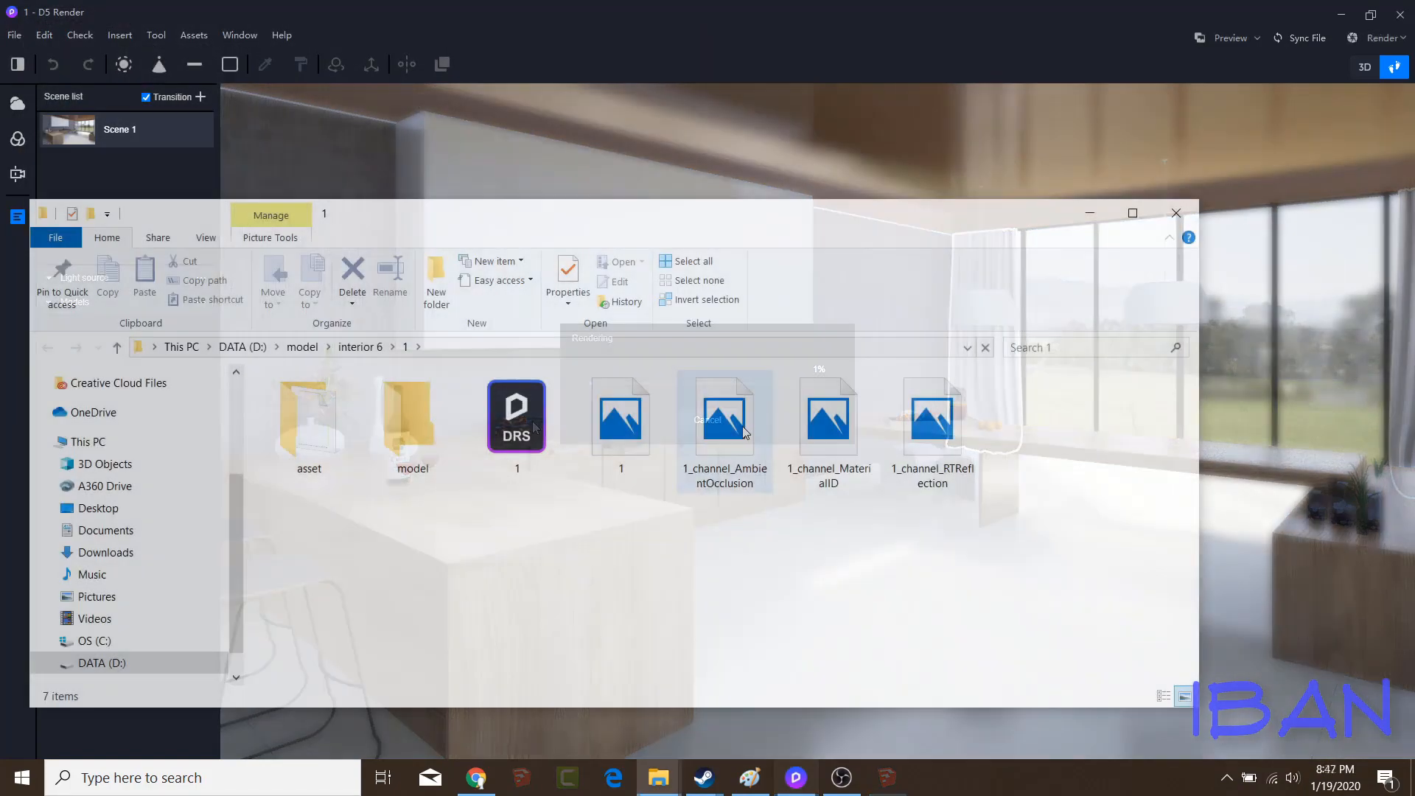
Open the exported render 1.png from its output folder in Photoshop
left_click(627, 442)
right_click(631, 448)
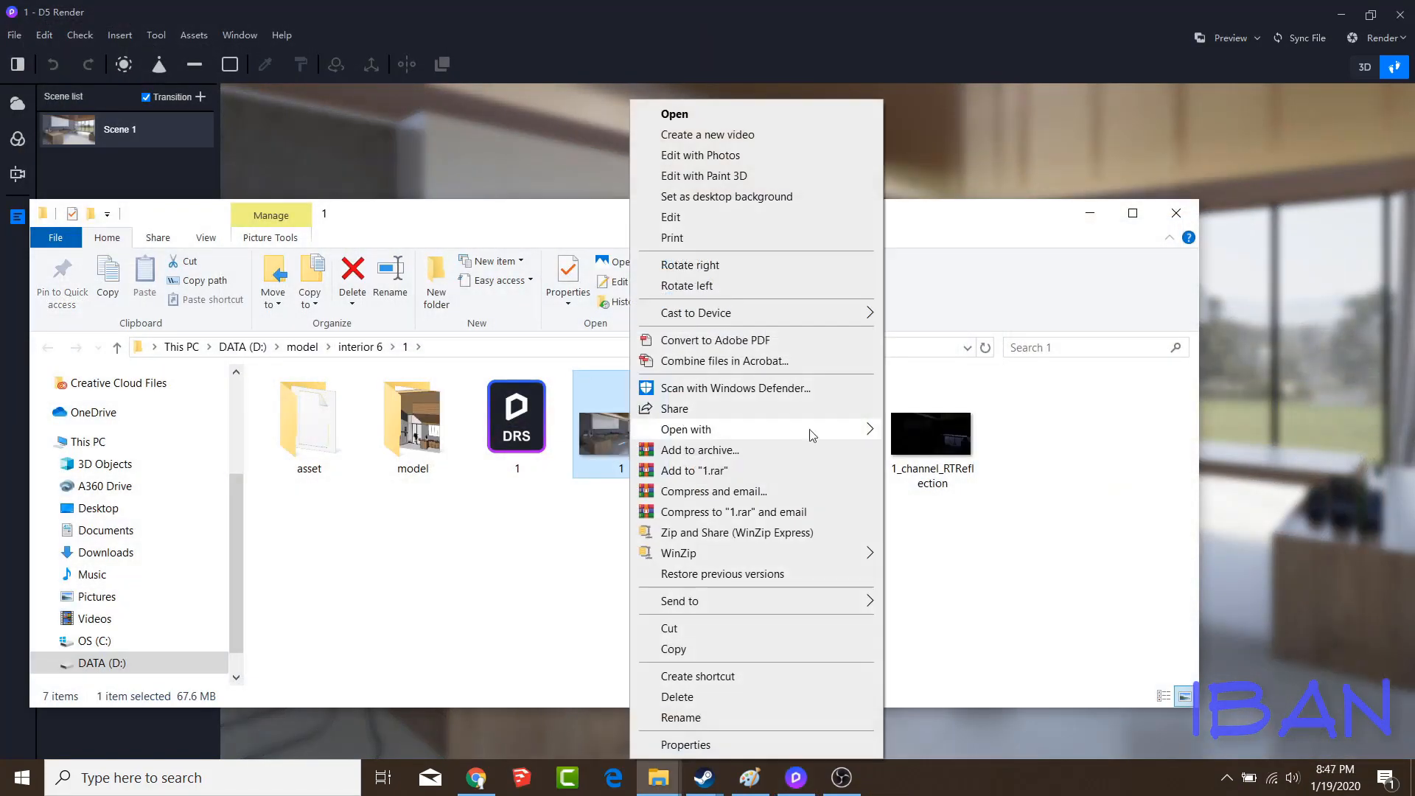
left_click(921, 438)
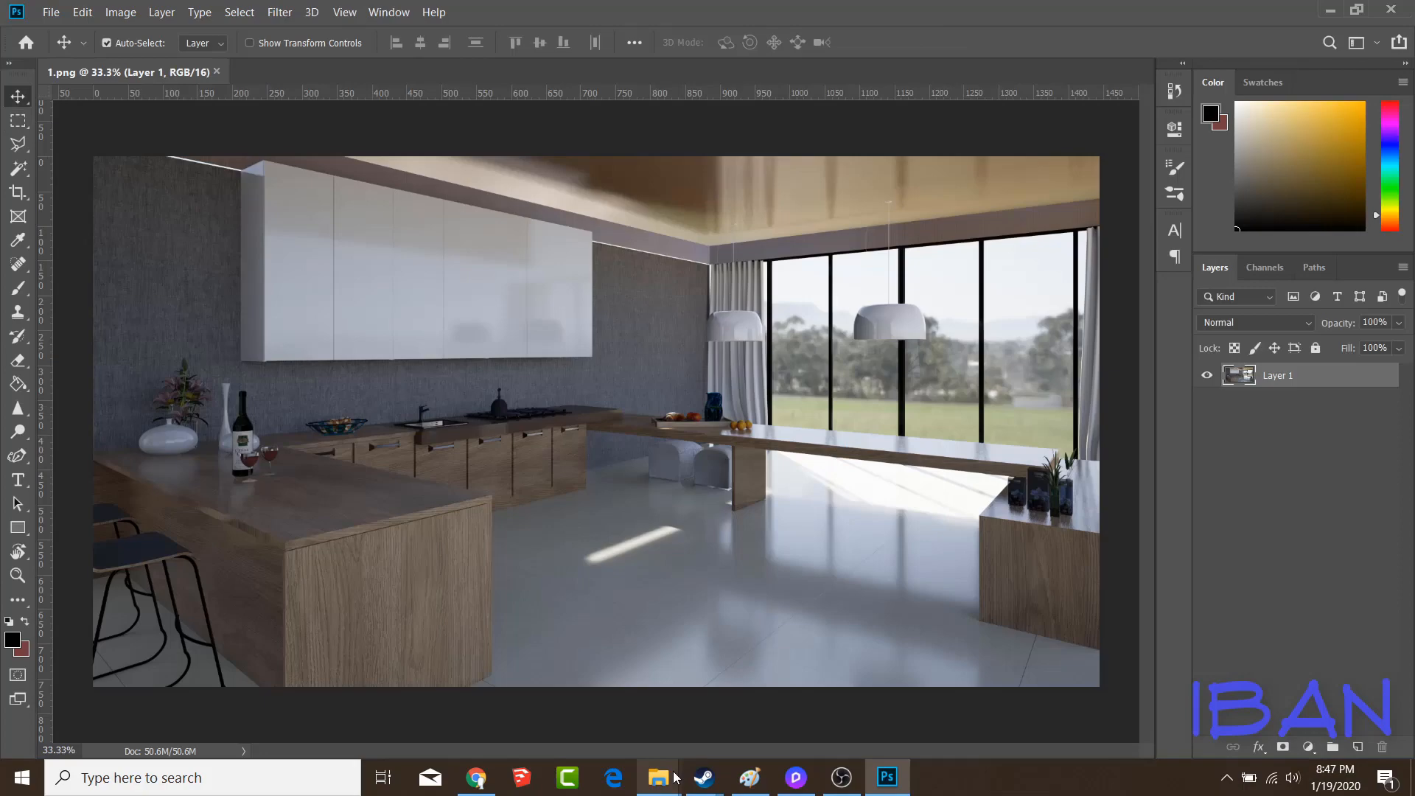
Place the 1_channel_AmbientOcclusion image over the render and set its blend mode to Soft Light
mouse_move(675, 777)
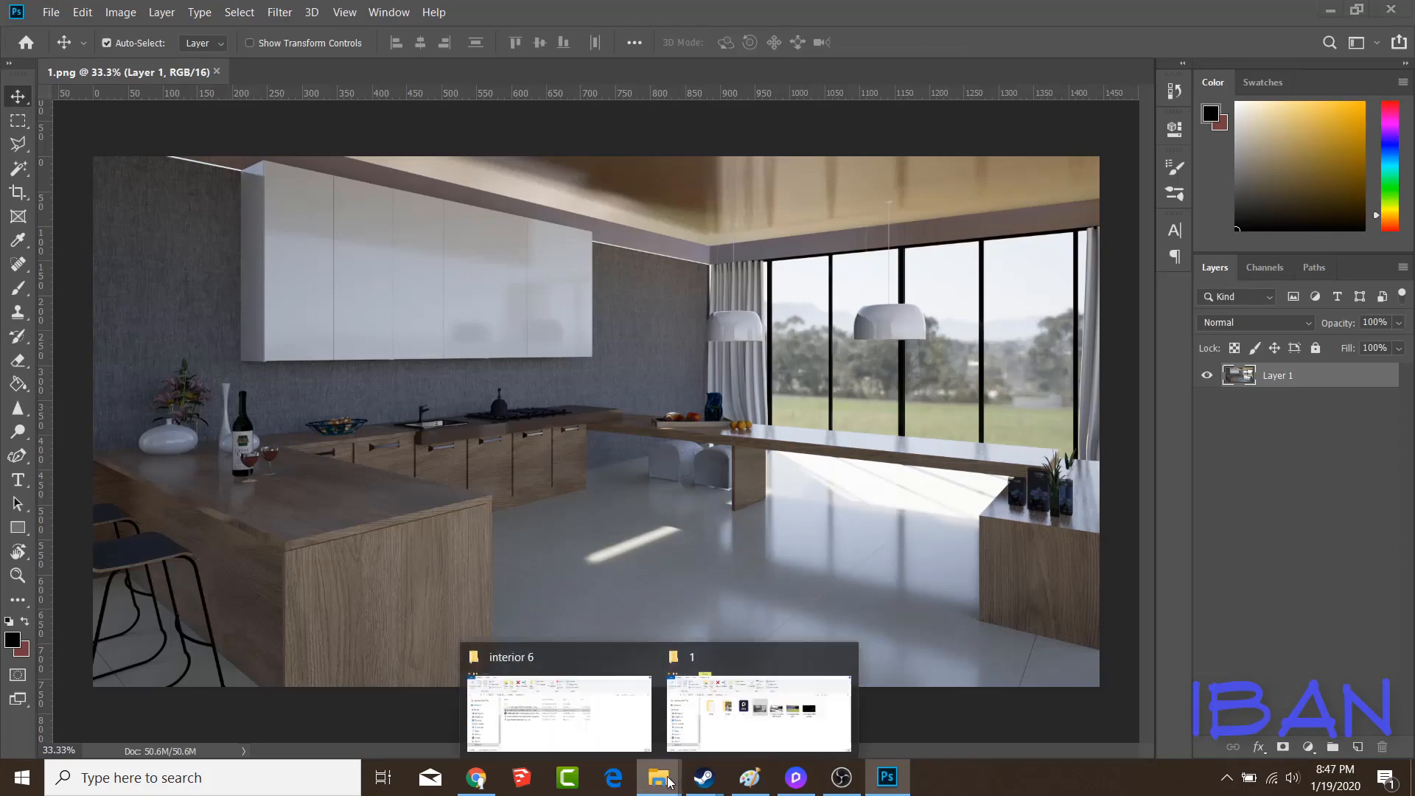
left_click(755, 710)
left_click_drag(711, 658, 678, 329)
key("Return")
left_click(1289, 325)
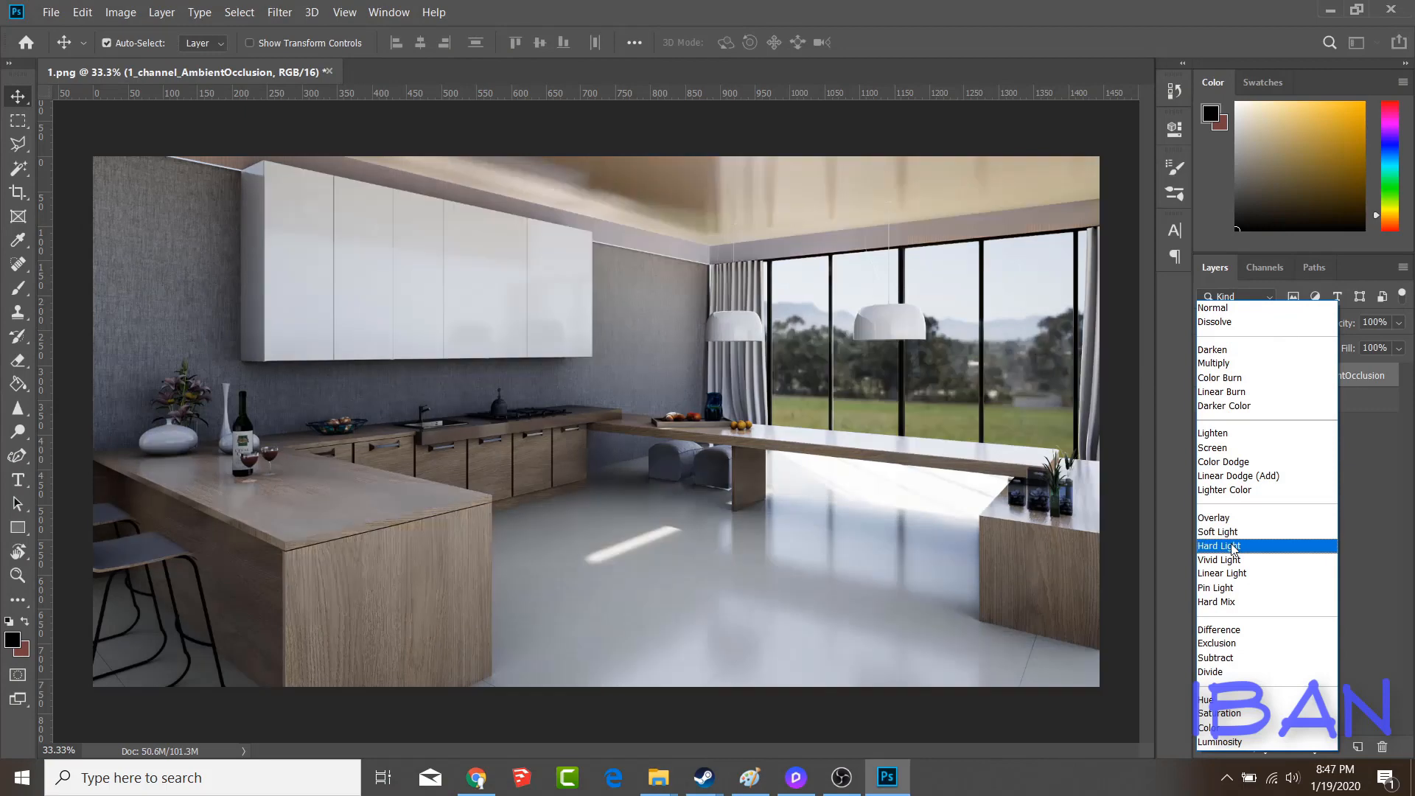
left_click(1257, 479)
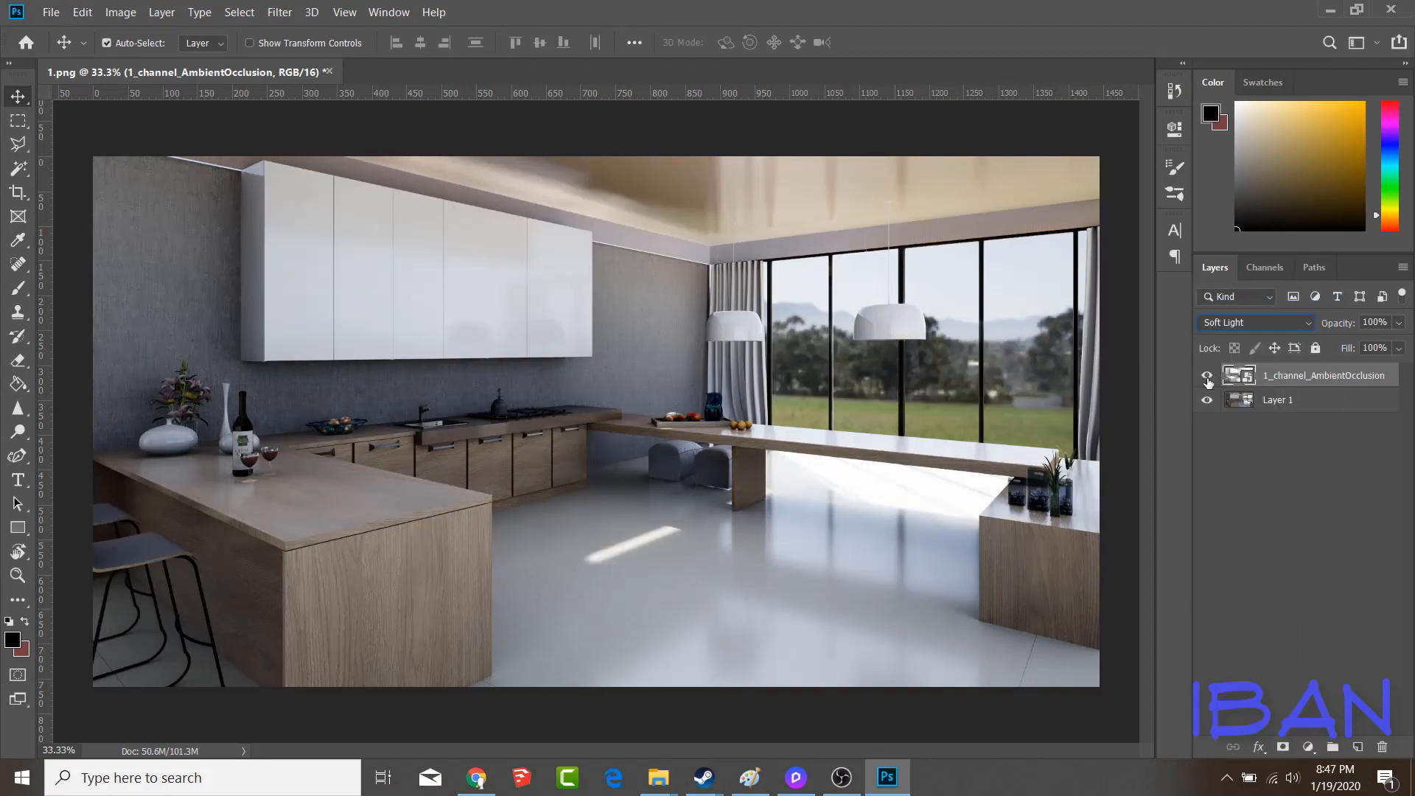
Compare the image with and without the ambient occlusion layer, and set that layer's opacity to 66%
left_click(1208, 376)
left_click(1207, 376)
left_click(1207, 376)
left_click(1208, 376)
left_click(1207, 376)
left_click(1208, 376)
left_click_drag(1331, 329, 1337, 327)
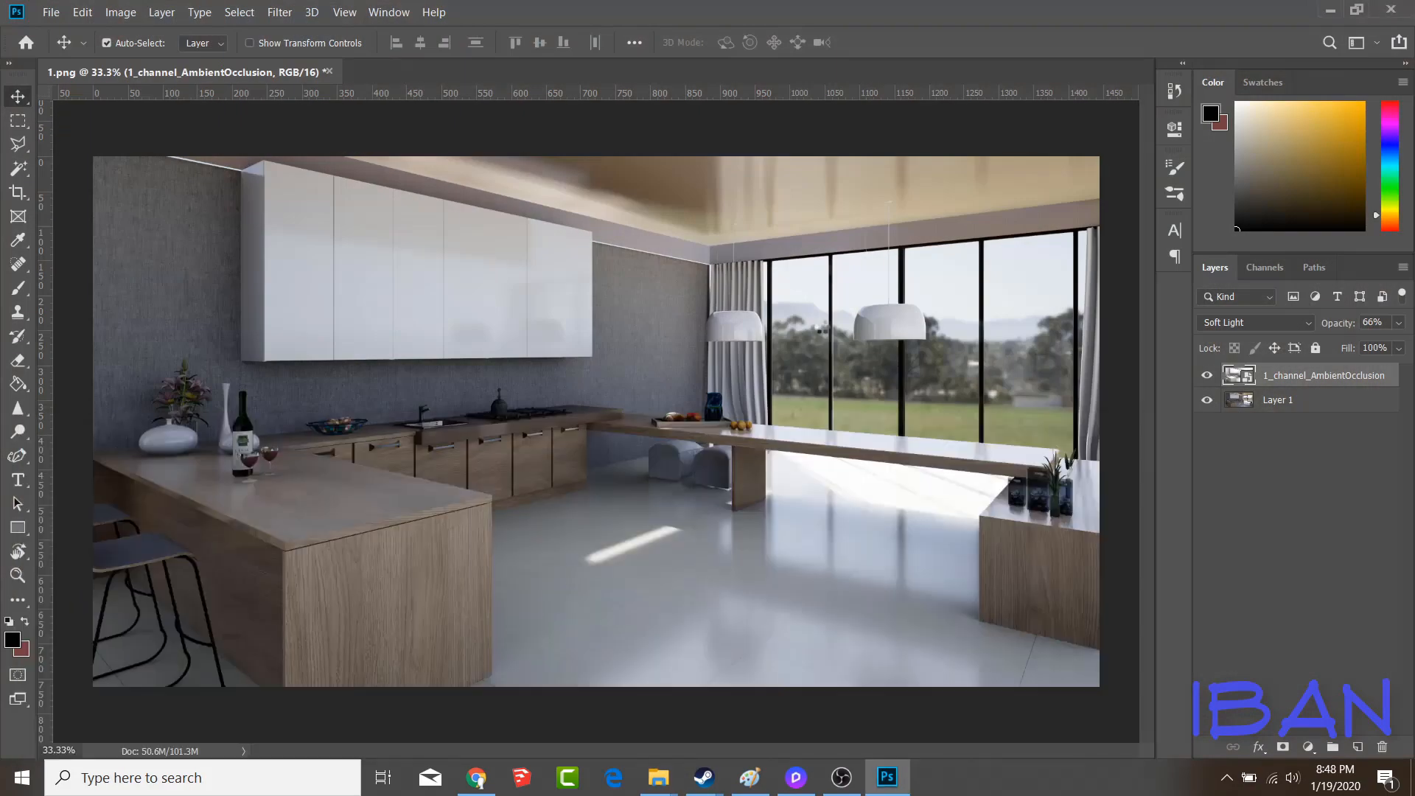
Place the 1_channel_MaterialID image beneath Layer 1 and rasterize the placed channel layers
key("Return")
left_click_drag(1287, 379, 1292, 438)
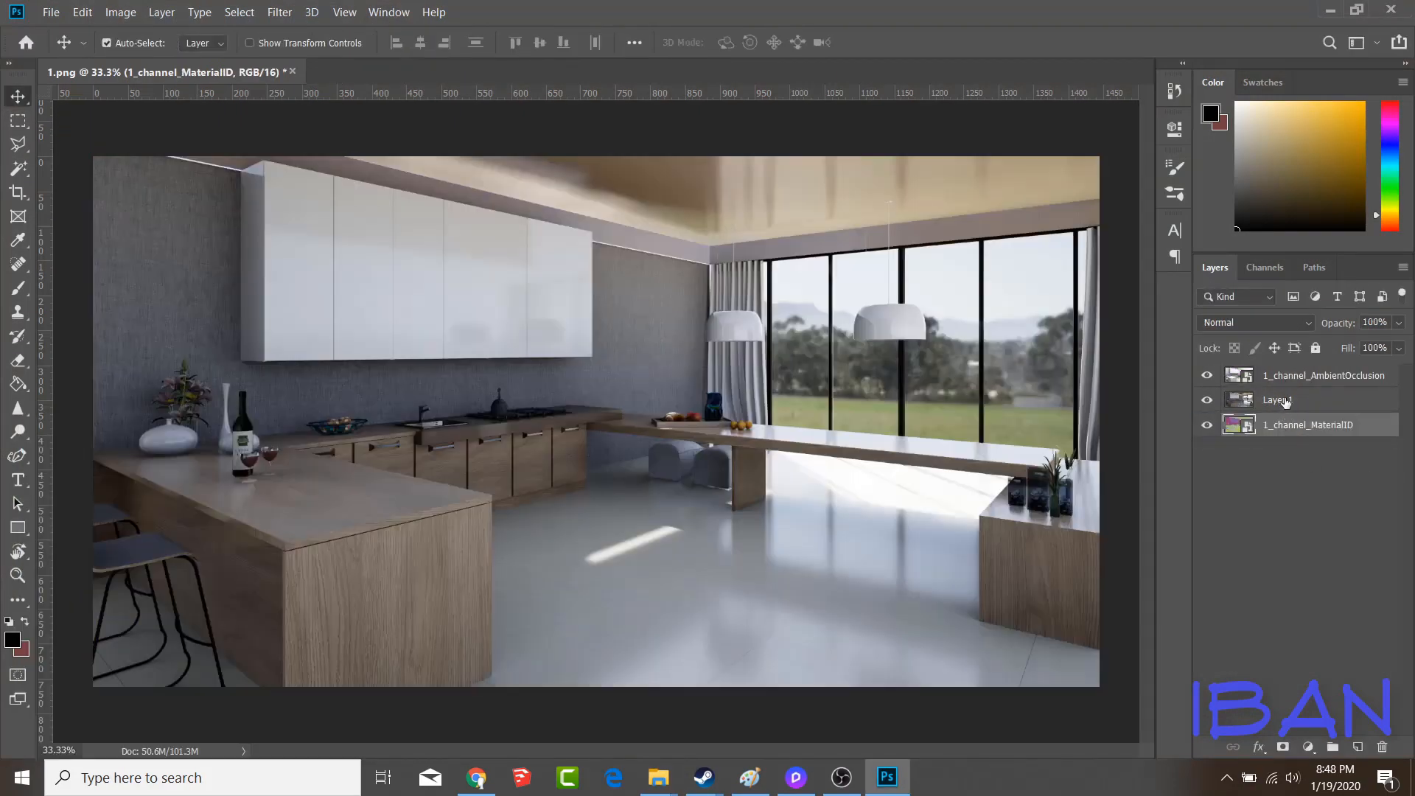
right_click(1286, 383)
left_click(1135, 309)
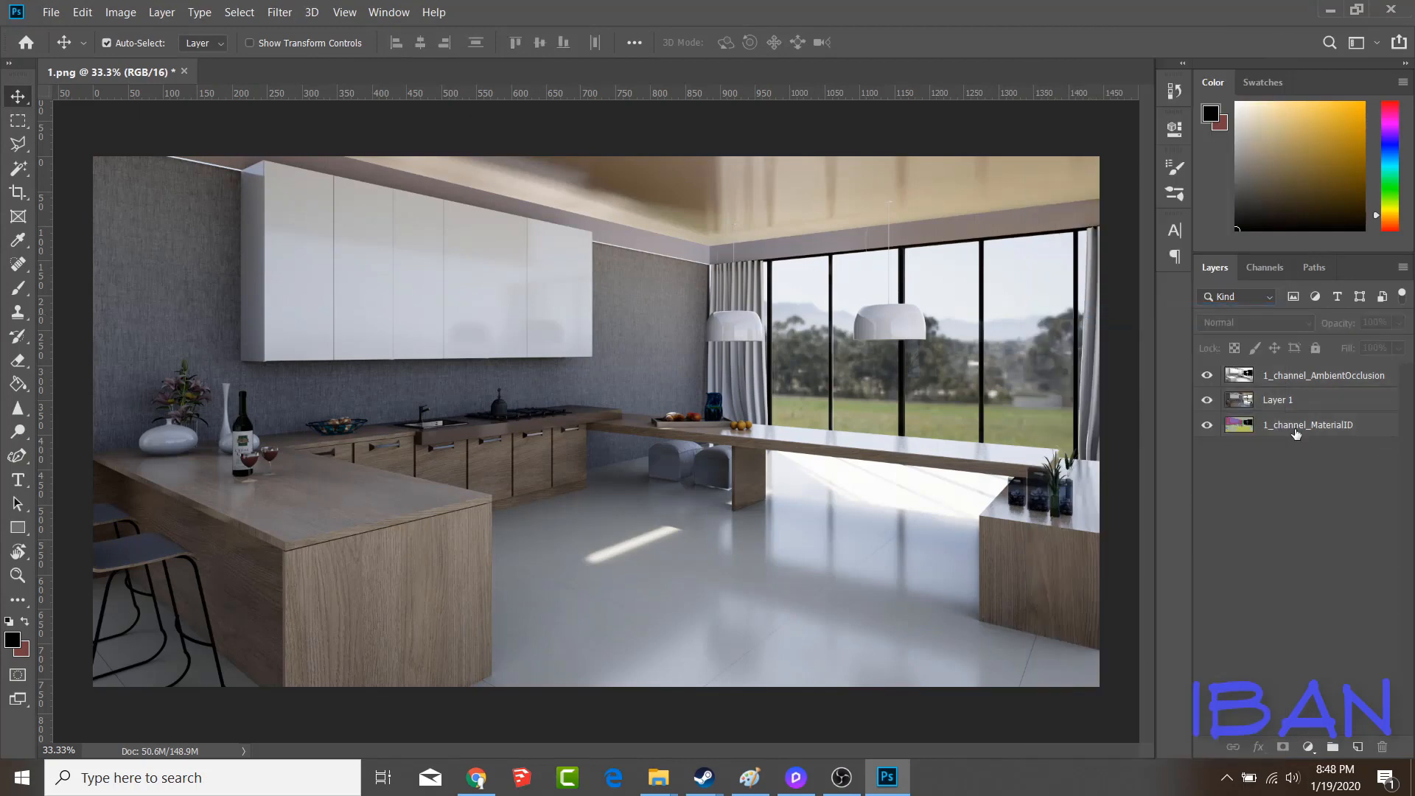
Select the window glass on the material ID layer with the Magic Wand and copy that area of Layer 1 to a new layer
left_click(1297, 434)
key("w")
left_click(1024, 364)
left_click(1278, 377)
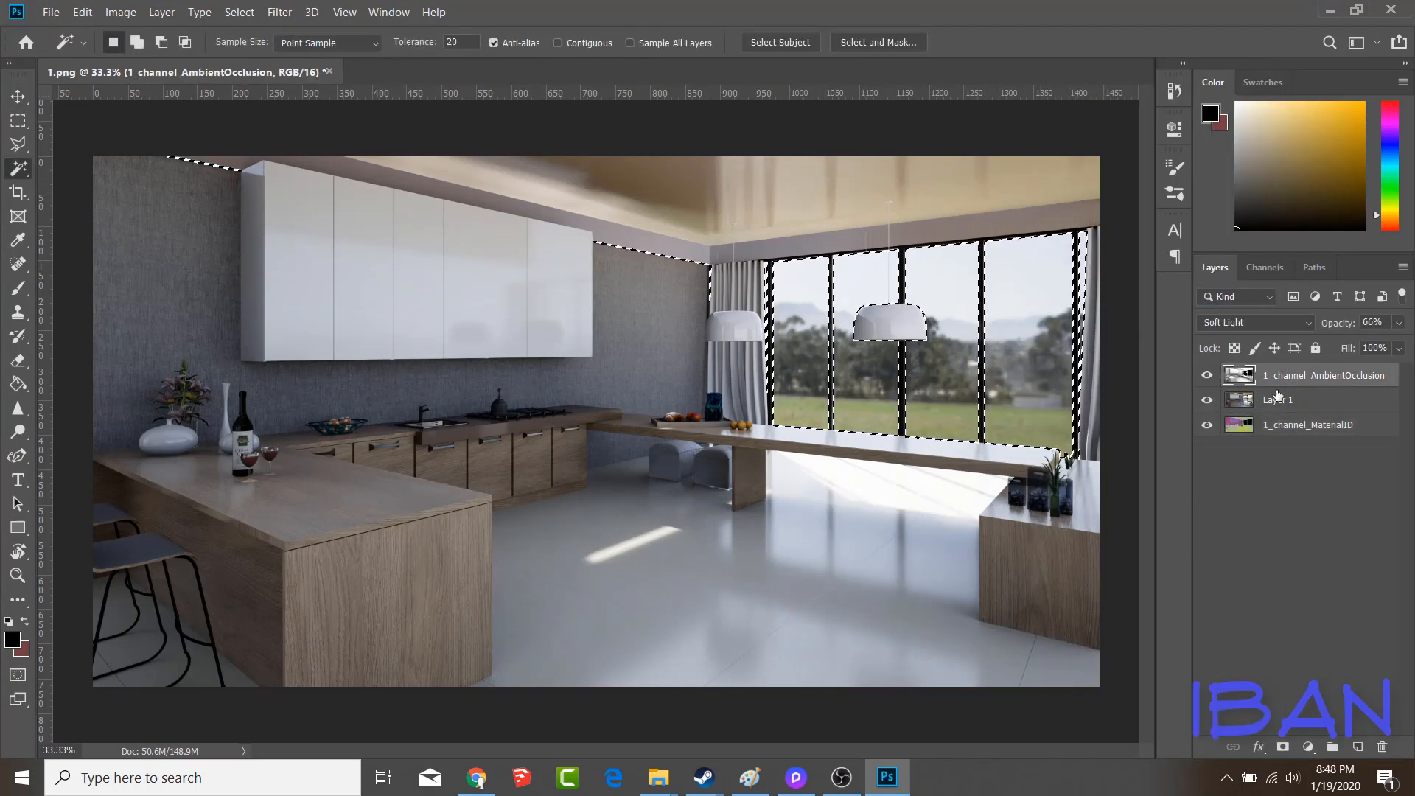
left_click(1278, 398)
left_click(120, 13)
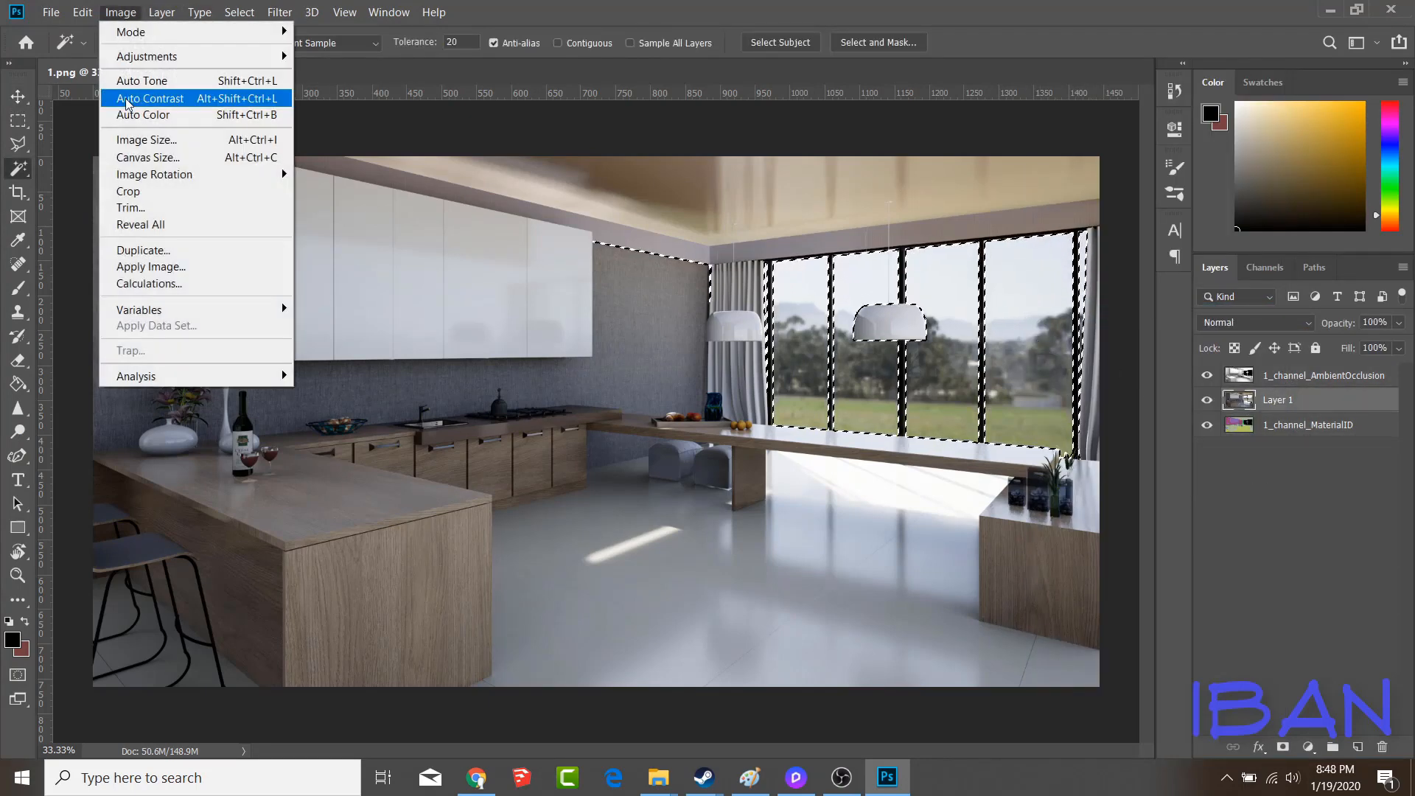
left_click(1093, 6)
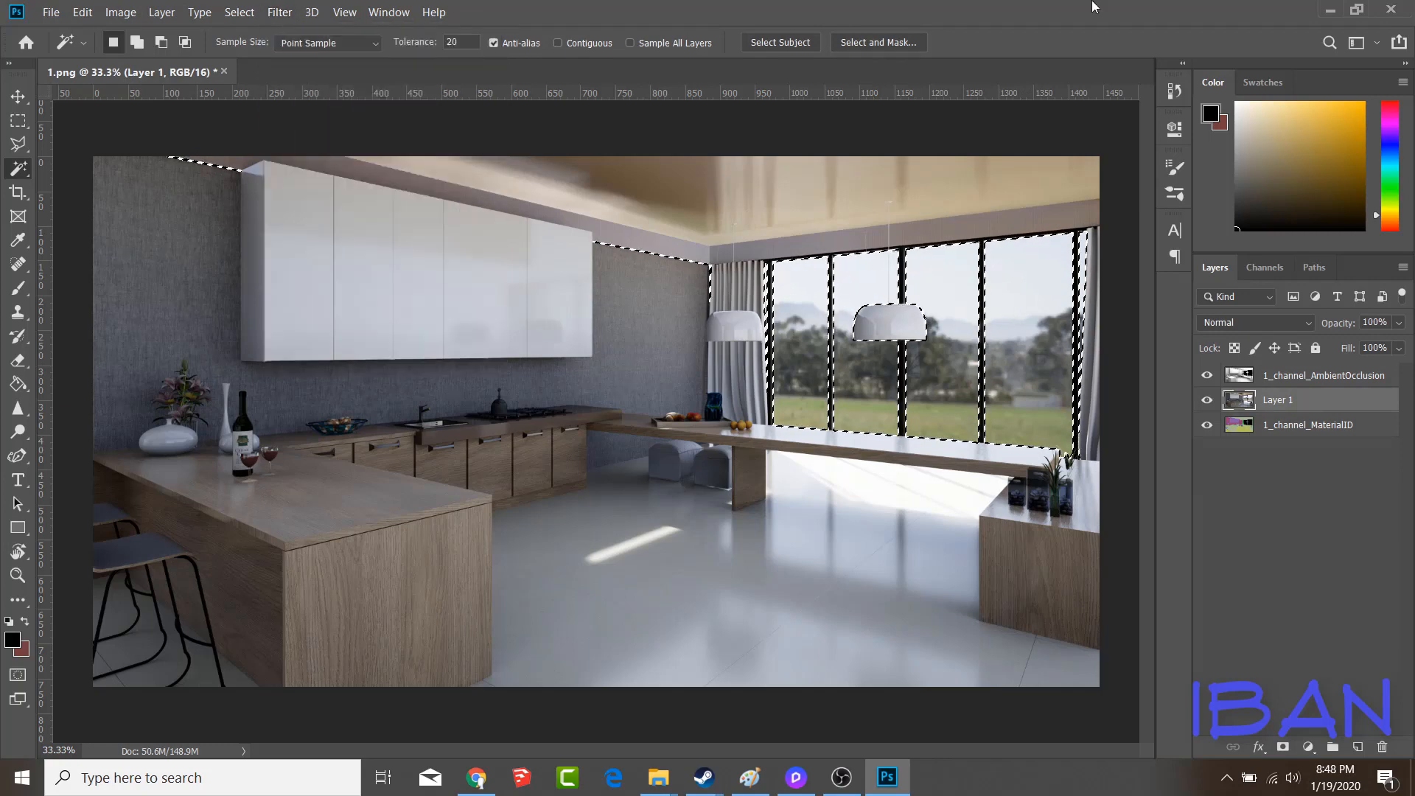
key("ctrl+j")
Apply the Camera Raw Filter to the window glass layer with saturation -90, exposure +1.15 and raised contrast
left_click(287, 14)
left_click(297, 118)
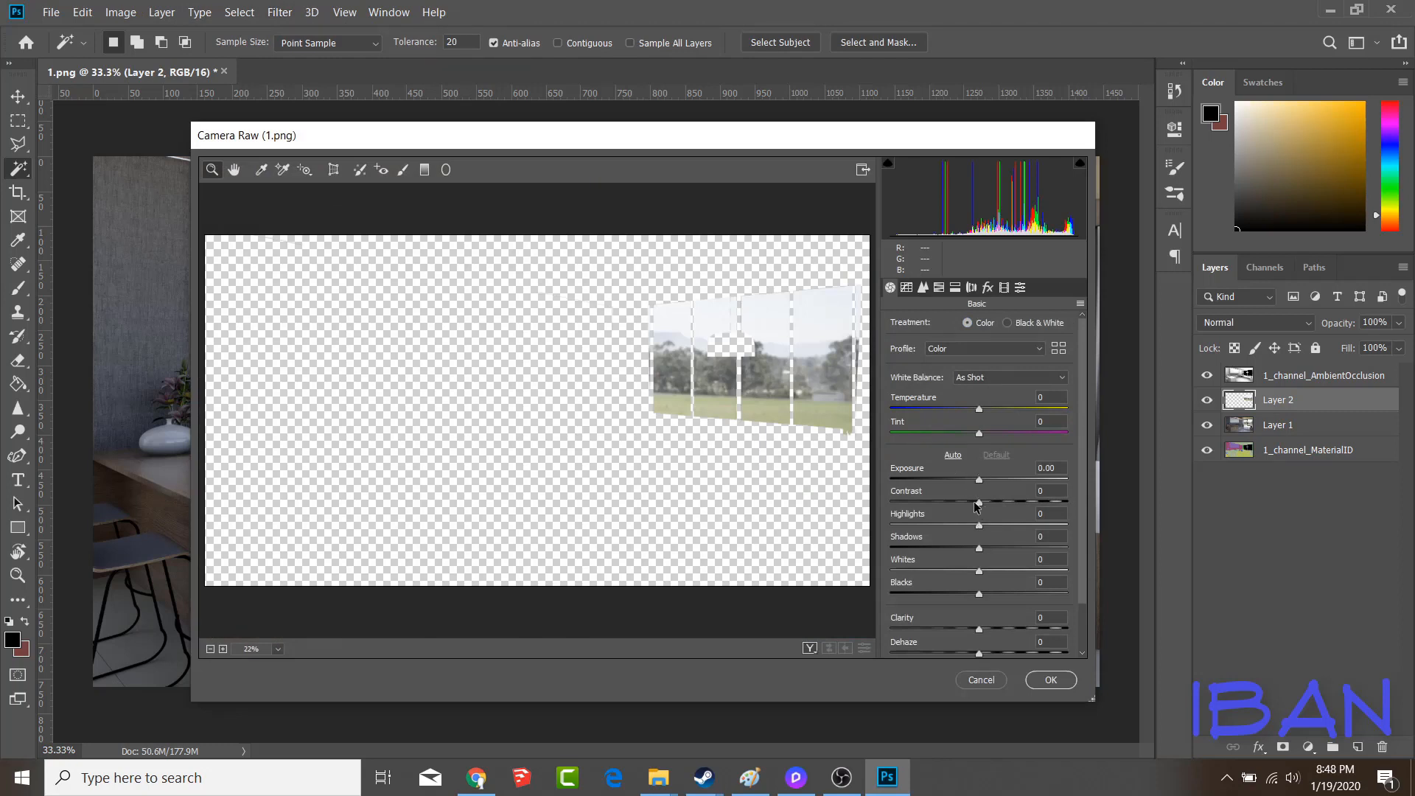
scroll(944, 526, "down", 2)
left_click_drag(979, 647, 900, 625)
left_click_drag(979, 424, 1000, 433)
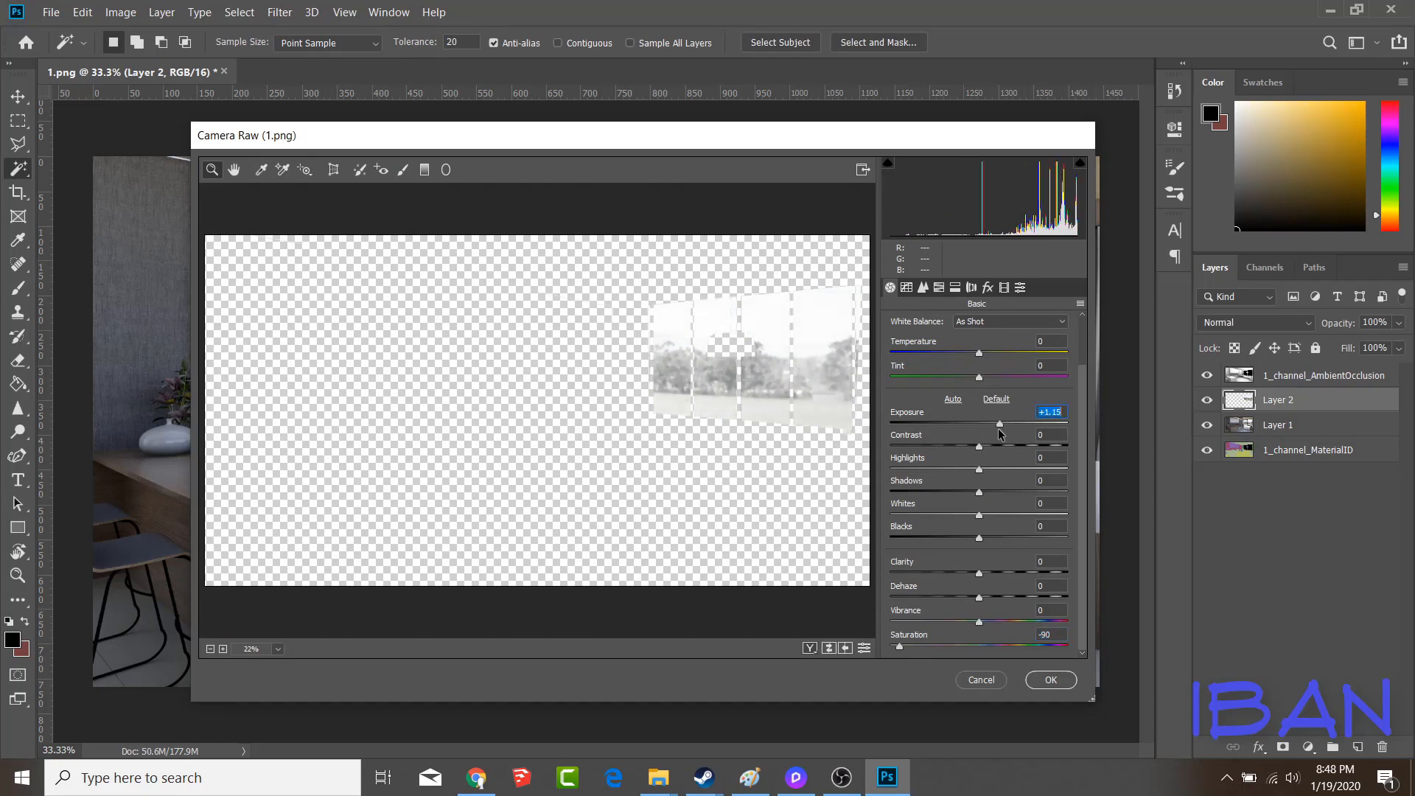
left_click_drag(980, 452, 997, 468)
left_click(1051, 679)
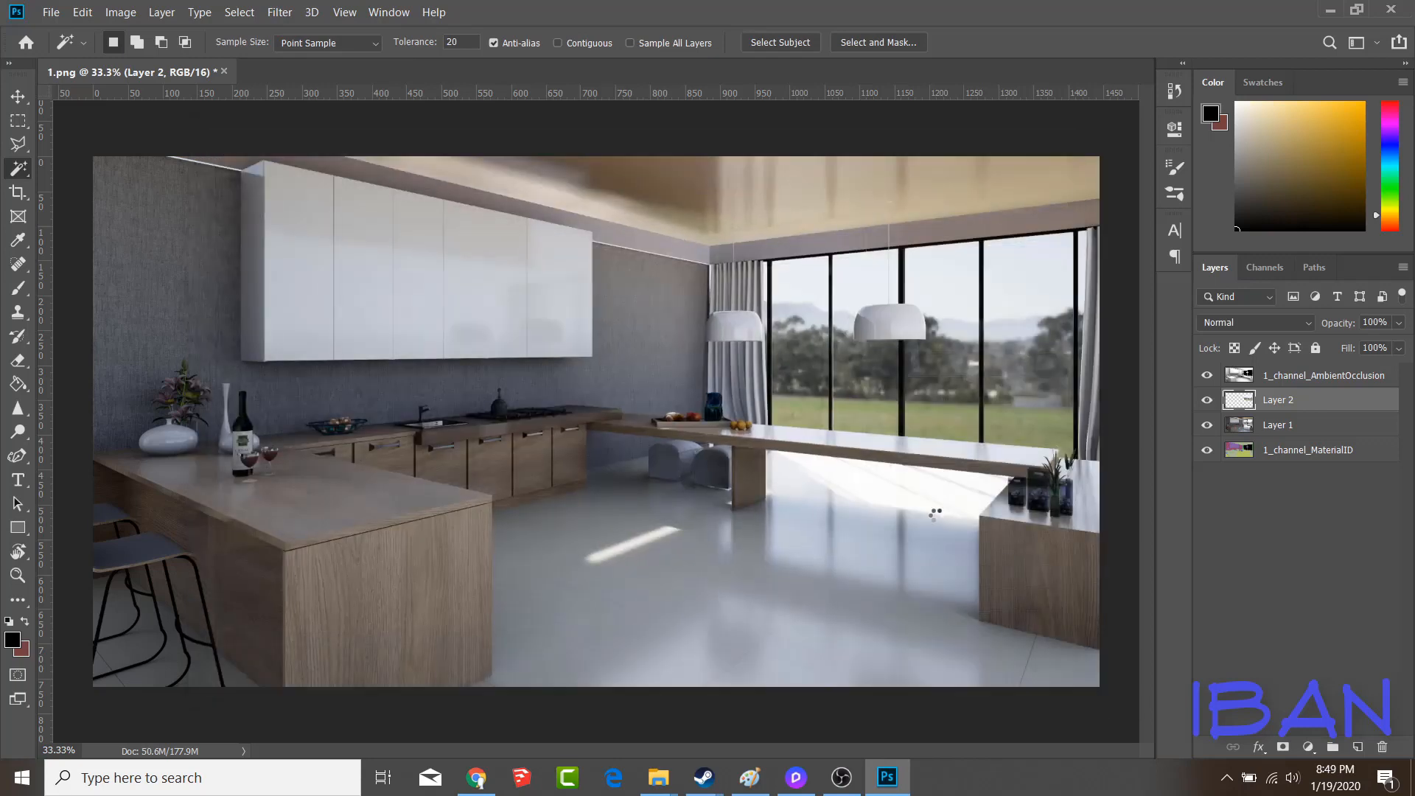
Stamp all visible layers into a new merged layer above the ambient occlusion layer
key("ctrl+minus")
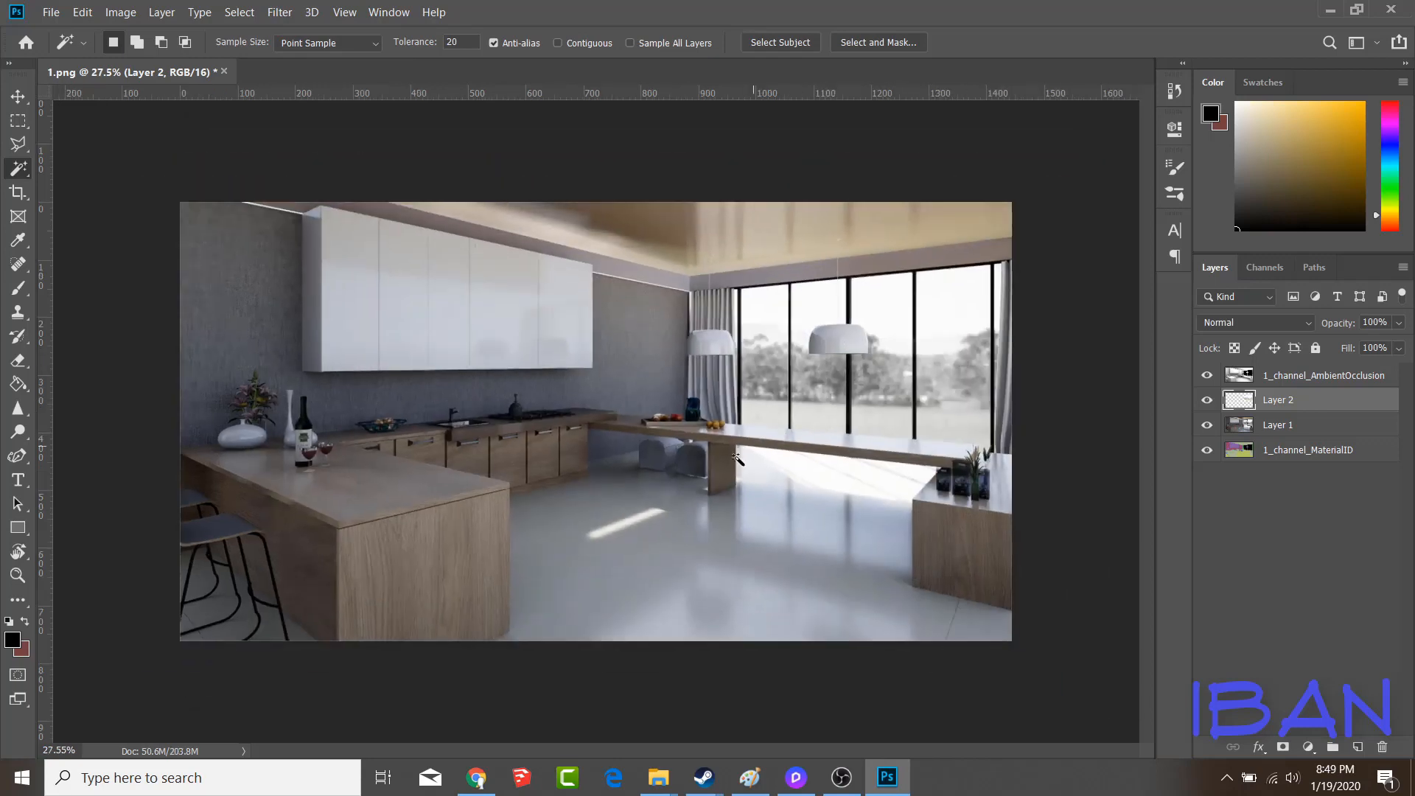
left_click(1353, 380)
key("ctrl+alt+shift+e")
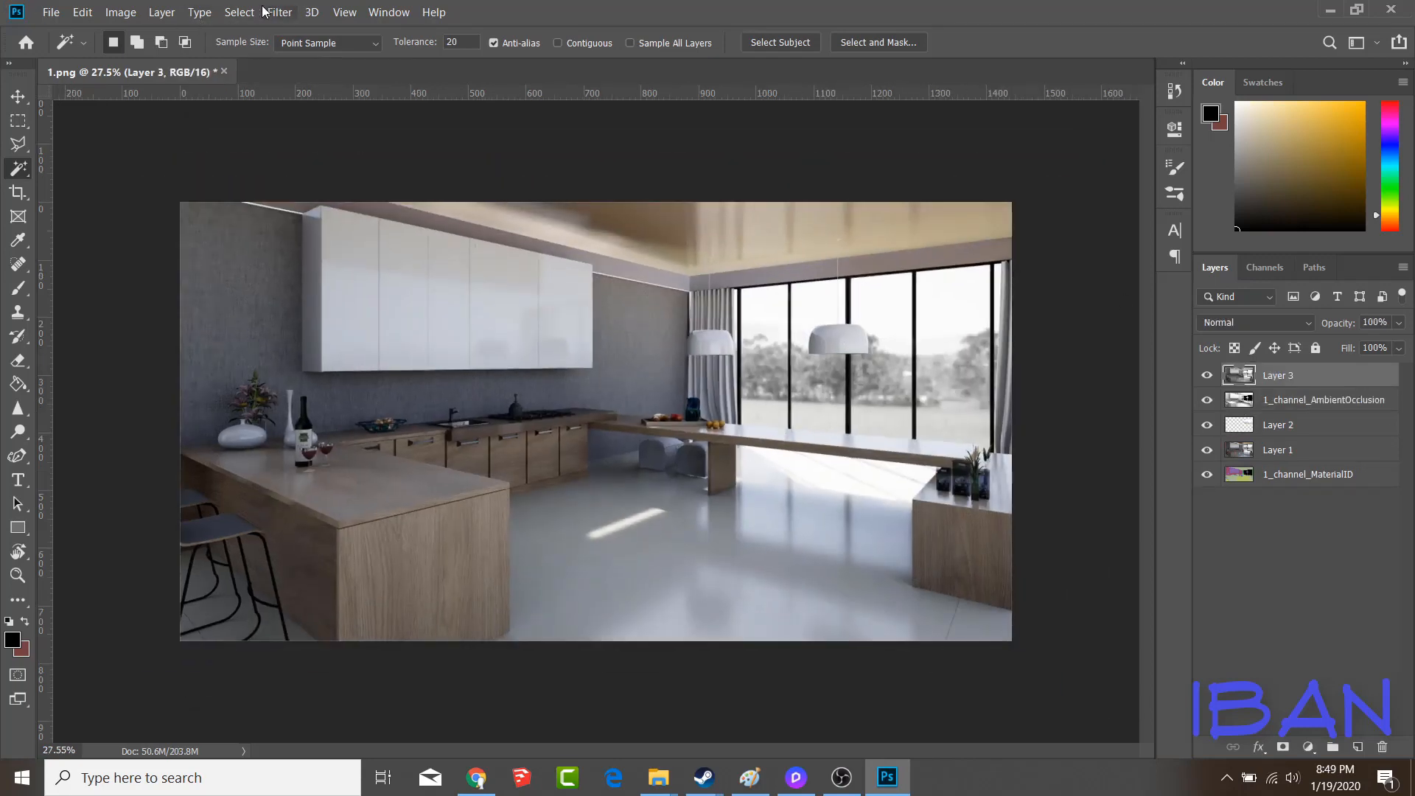
Start the Camera Raw Filter on the merged layer and set the exposure to +0.65 and the temperature to +1
left_click(353, 13)
mouse_move(280, 13)
left_click(306, 111)
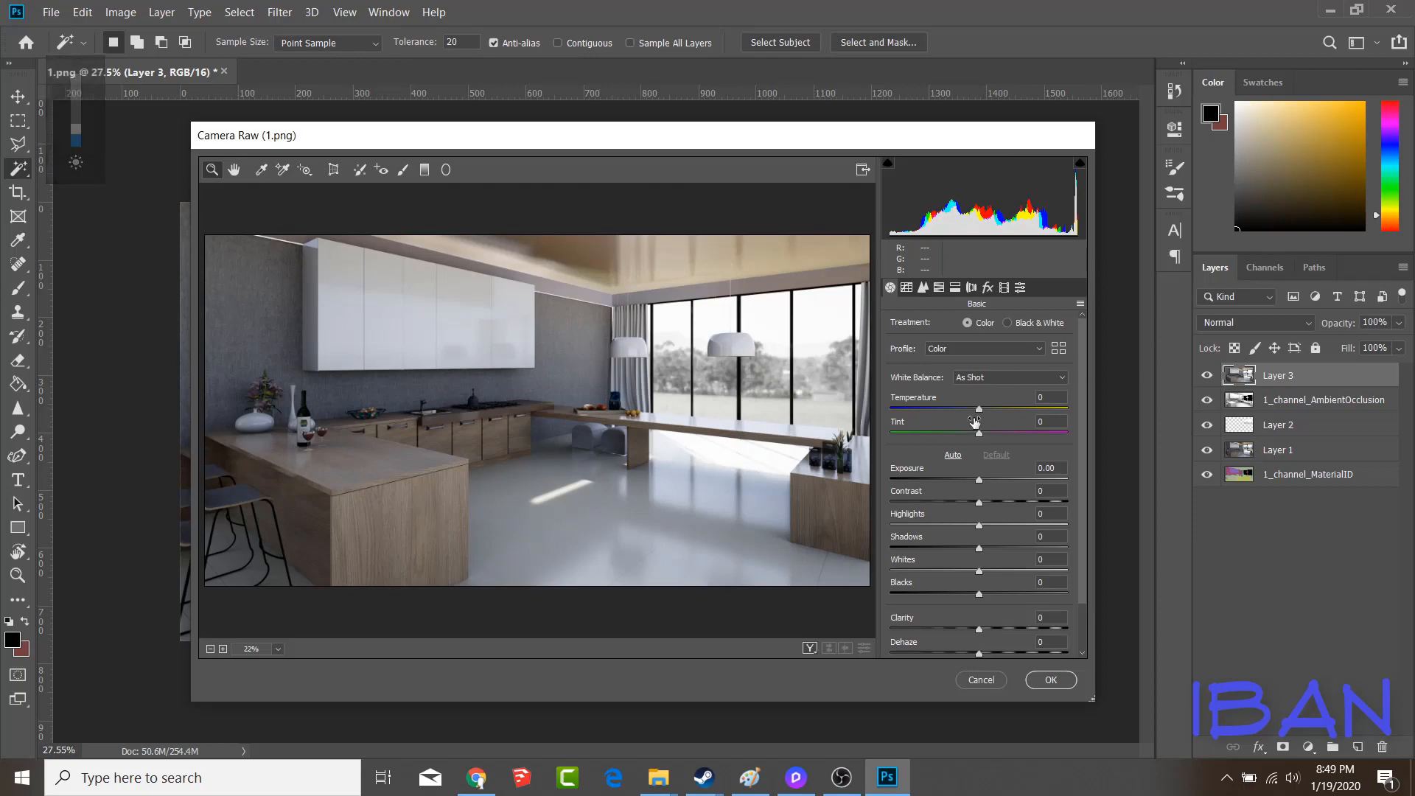
left_click_drag(981, 484, 993, 482)
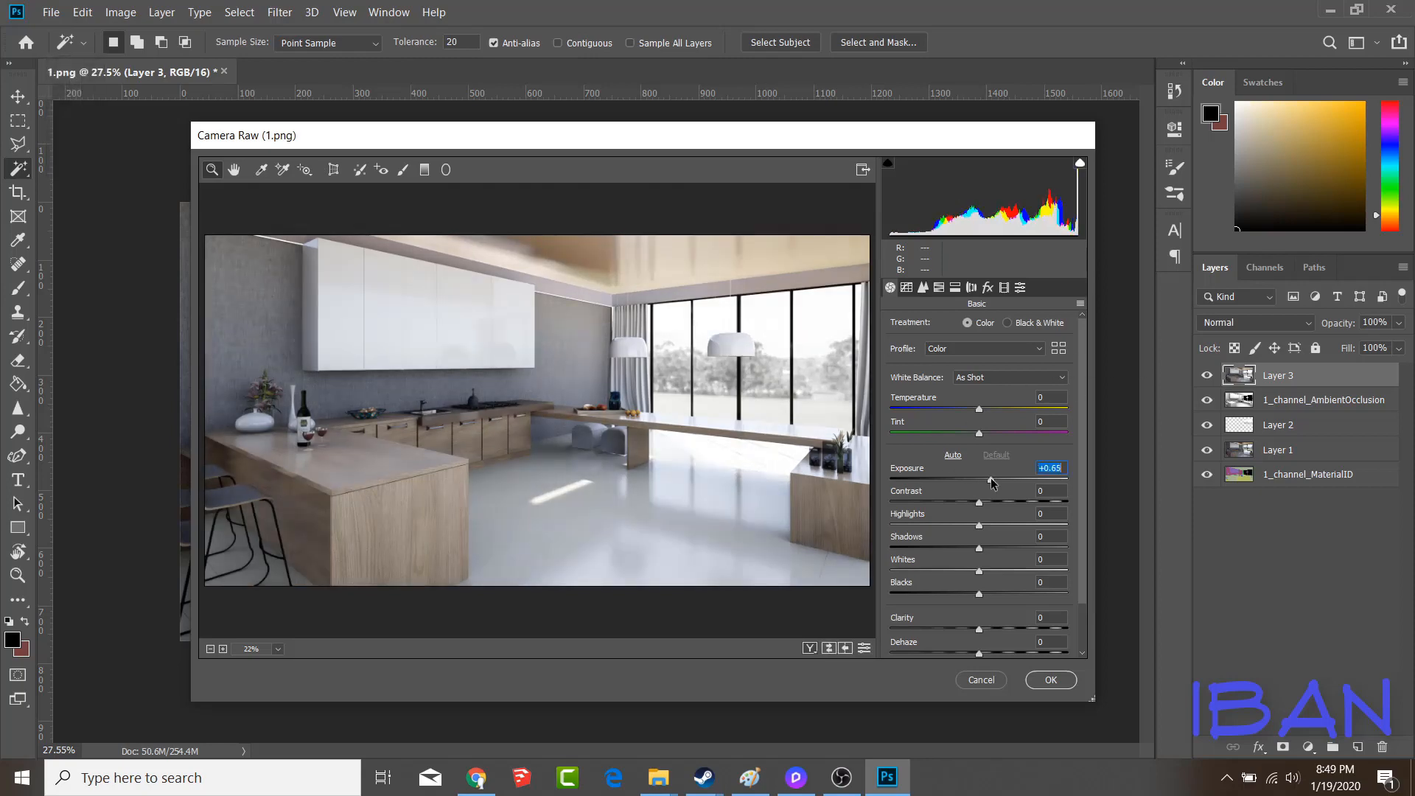
left_click_drag(979, 412, 981, 415)
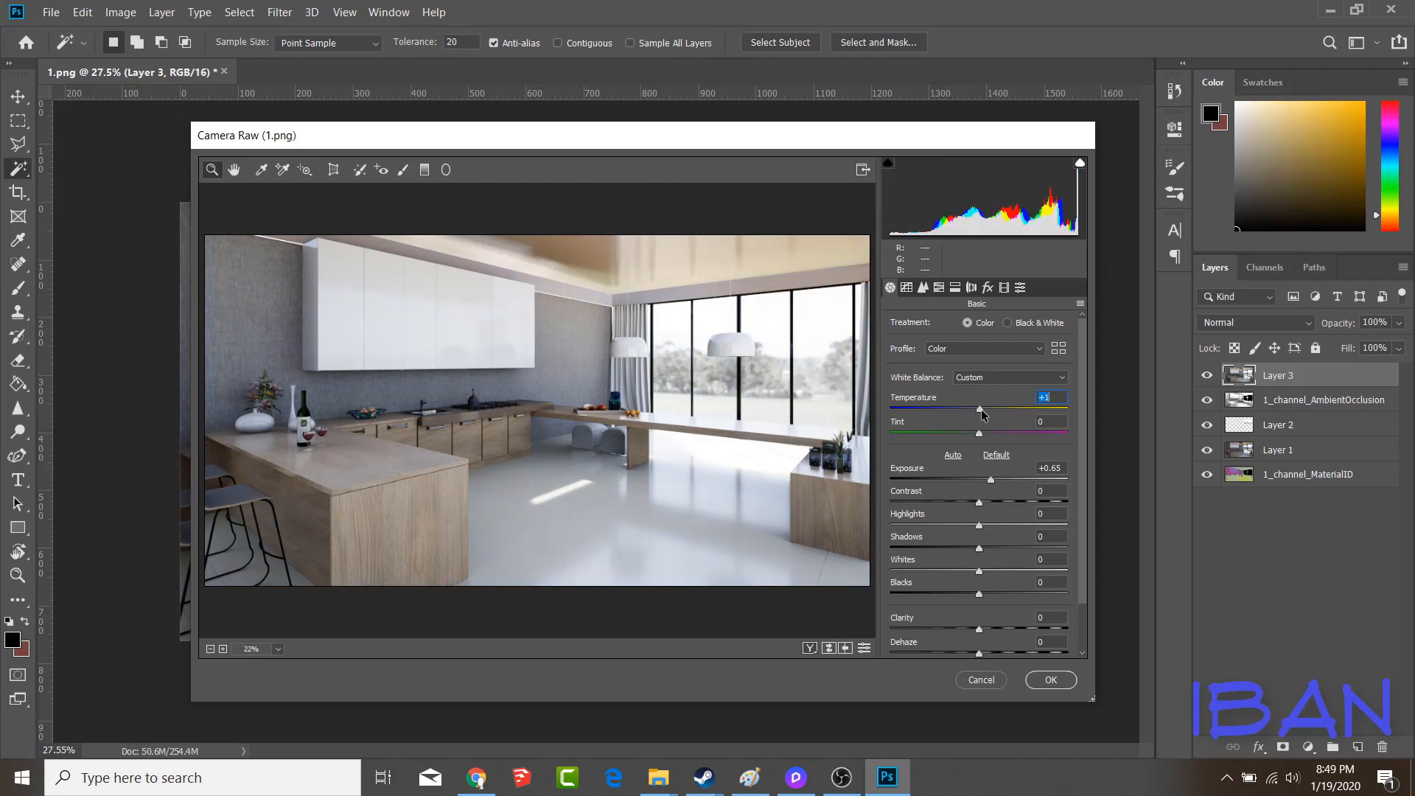
Raise the HSL saturation of the reds, oranges and aquas, and set the yellows' saturation to +43
left_click(957, 288)
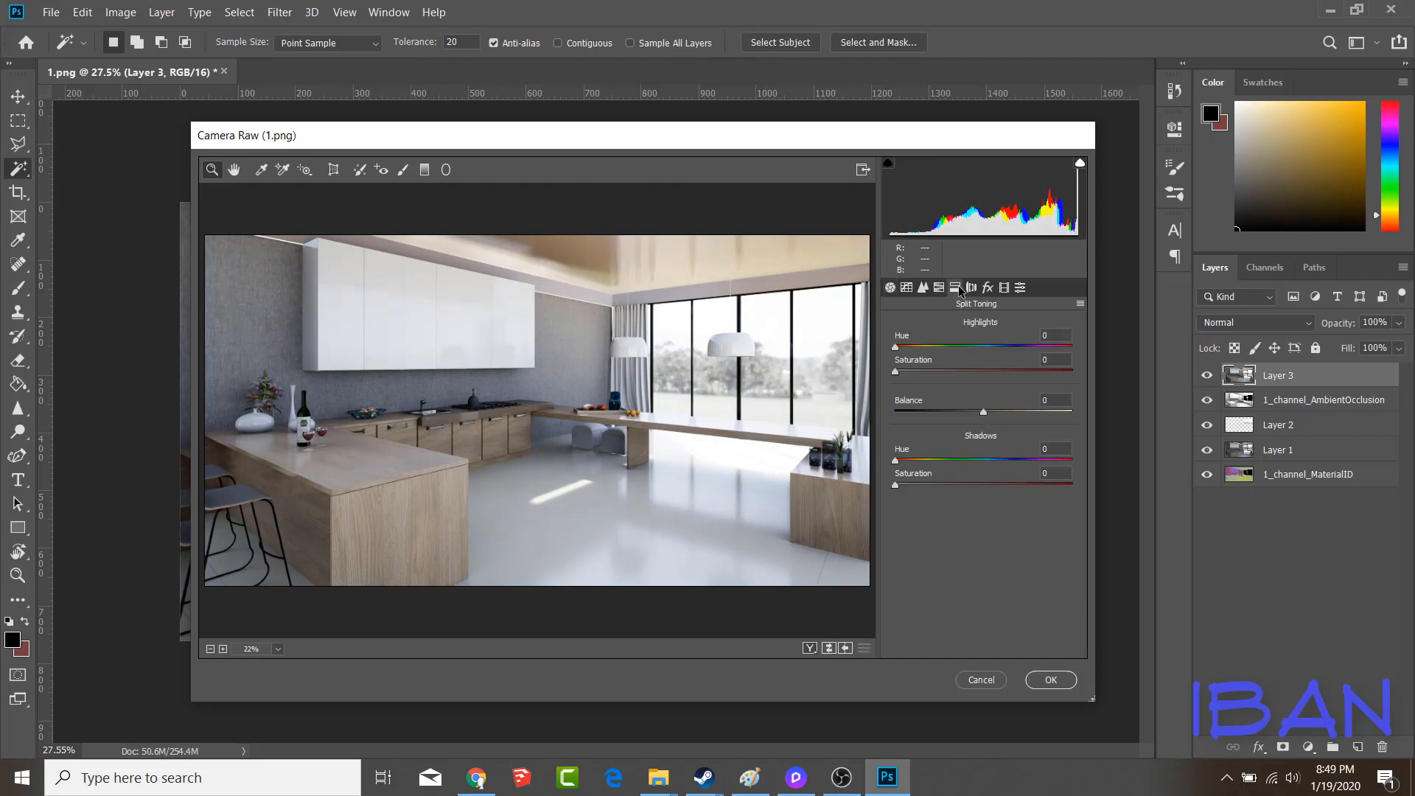
left_click(939, 287)
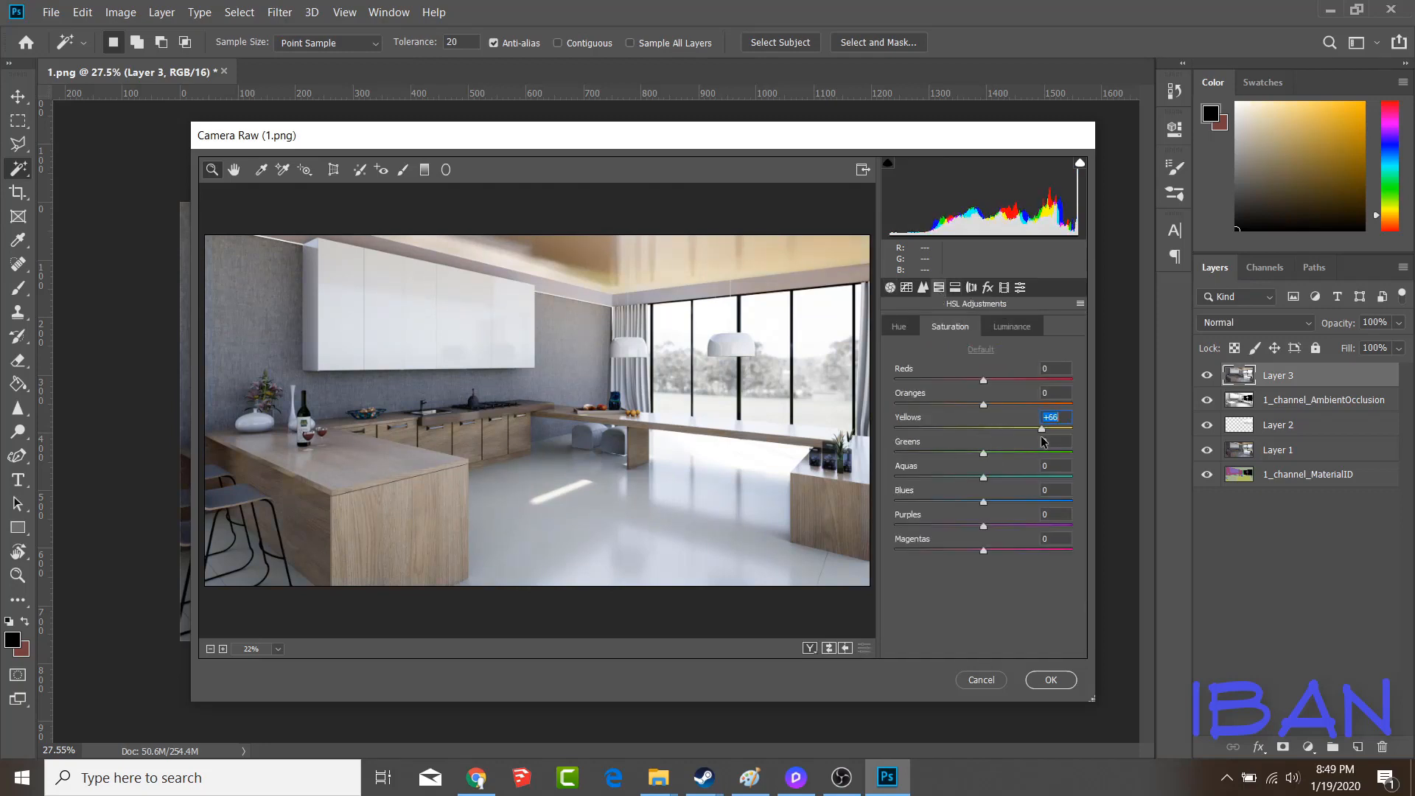
left_click_drag(1041, 441, 1063, 390)
left_click_drag(986, 428, 1021, 428)
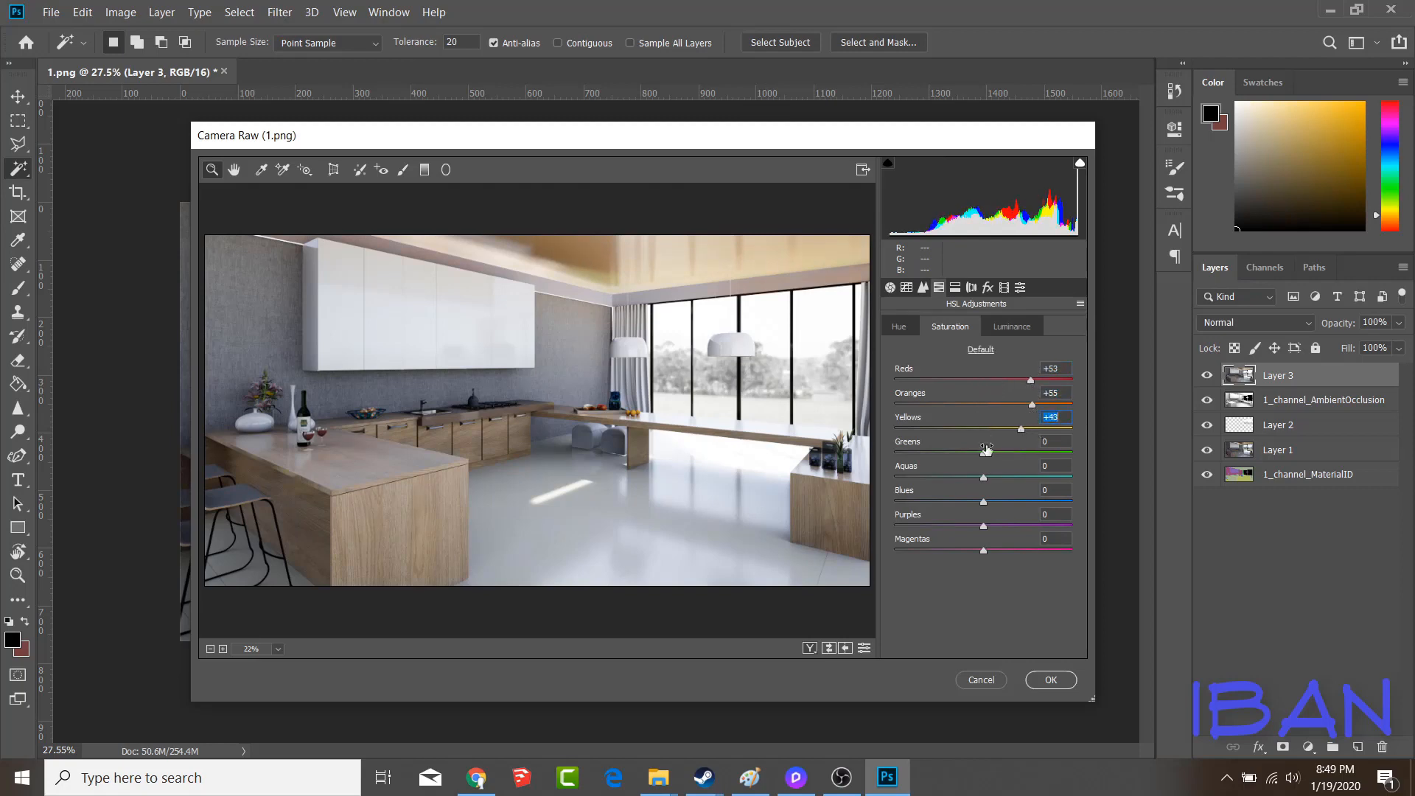
left_click_drag(983, 477, 1010, 477)
left_click_drag(1030, 380, 1074, 383)
left_click(1038, 405)
Set the HSL hue of the yellows to -53 and of the oranges to -18, and apply the Camera Raw changes
left_click(900, 326)
left_click_drag(984, 428, 916, 410)
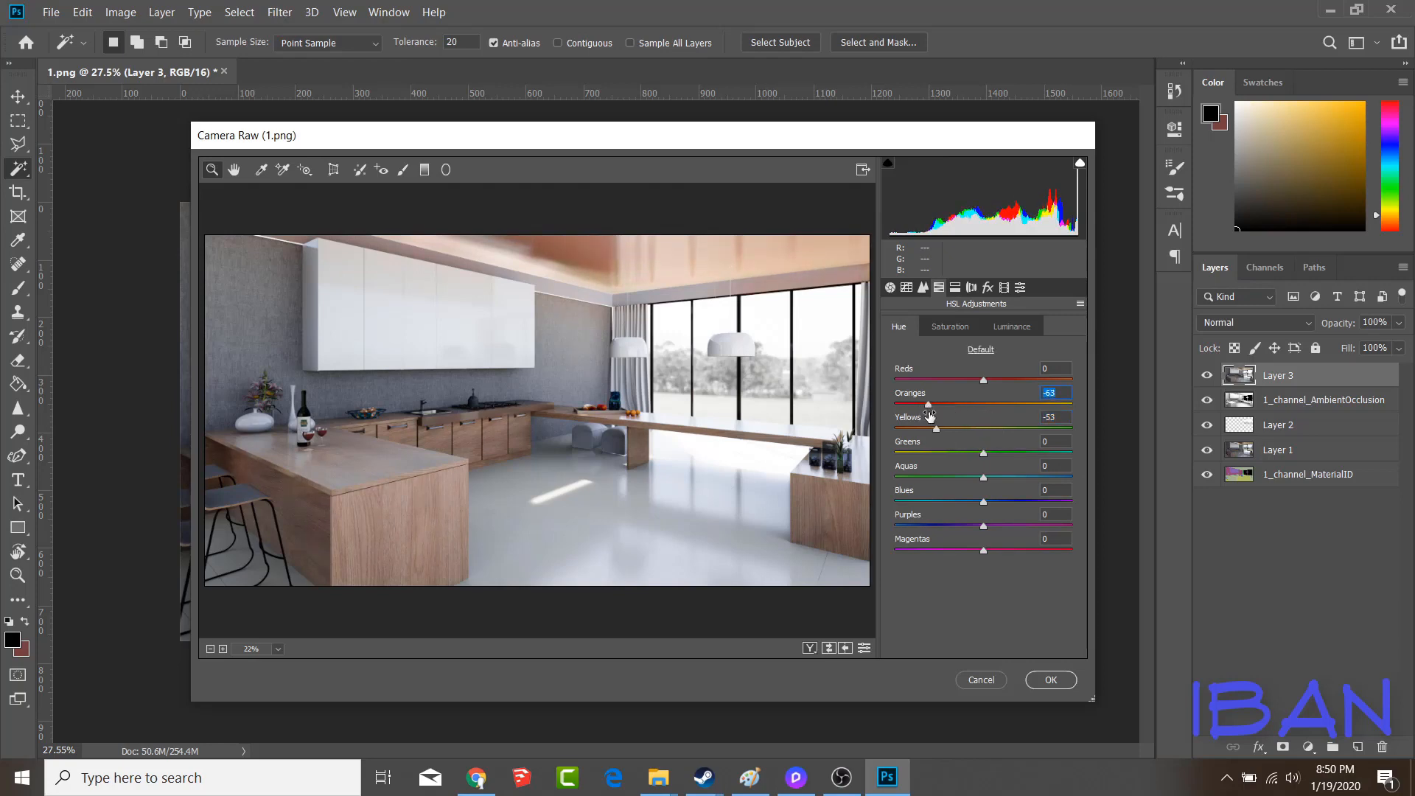
left_click_drag(932, 417, 973, 413)
left_click(1051, 679)
Outline the whole ceiling with the Polygonal Lasso, following the cabinet, wall and window tops and closing above the image
left_click(19, 144)
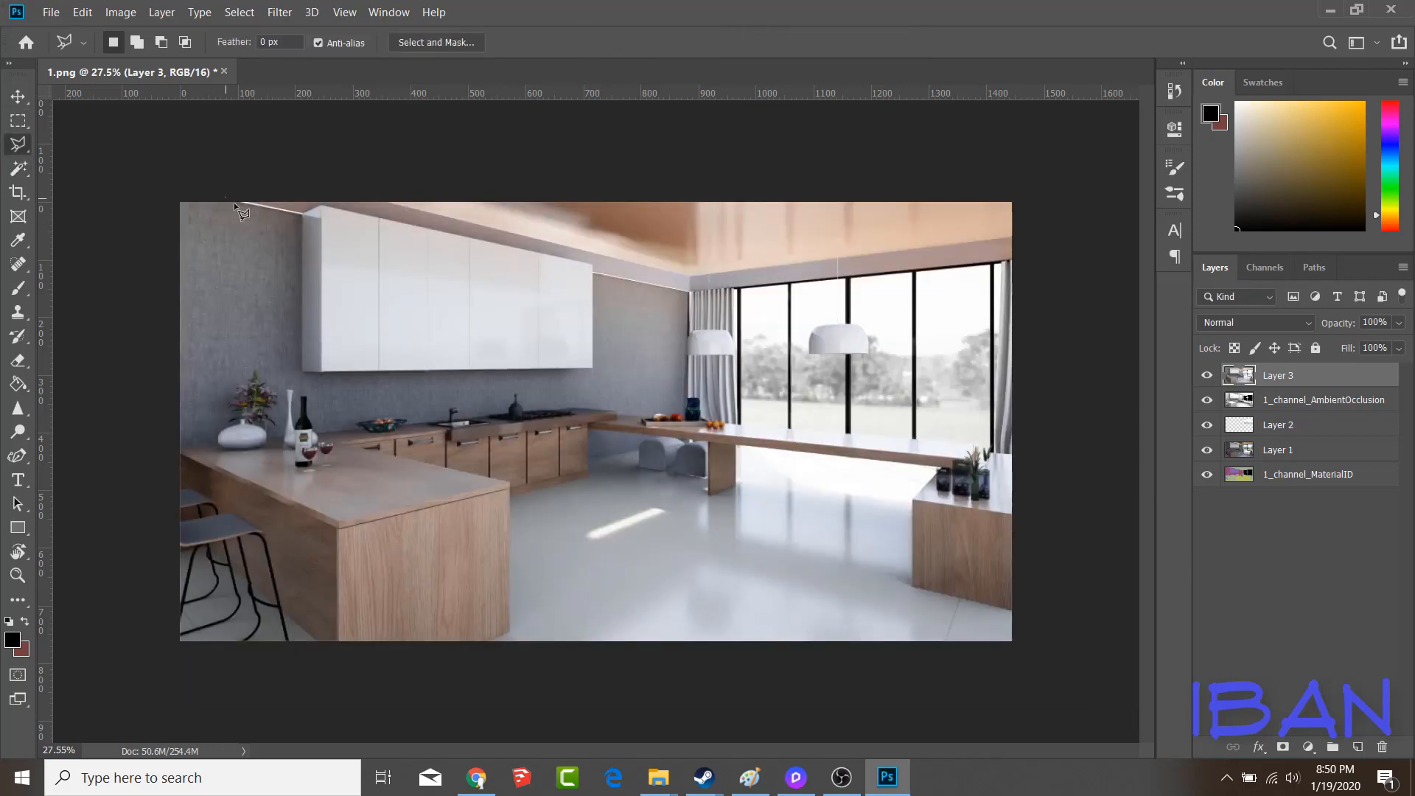
left_click(320, 205)
left_click(592, 262)
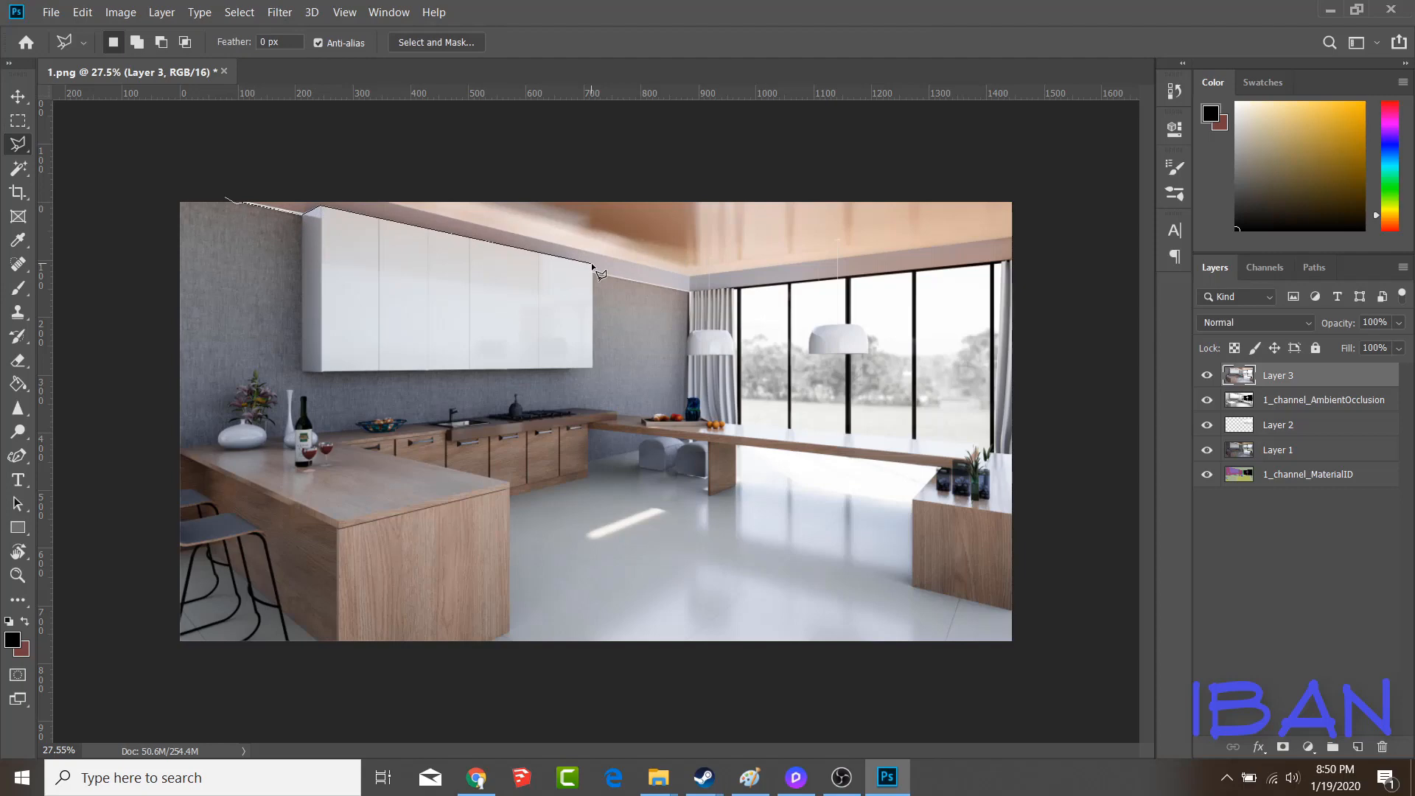
left_click(689, 293)
left_click(1022, 260)
left_click(1029, 157)
double_click(240, 150)
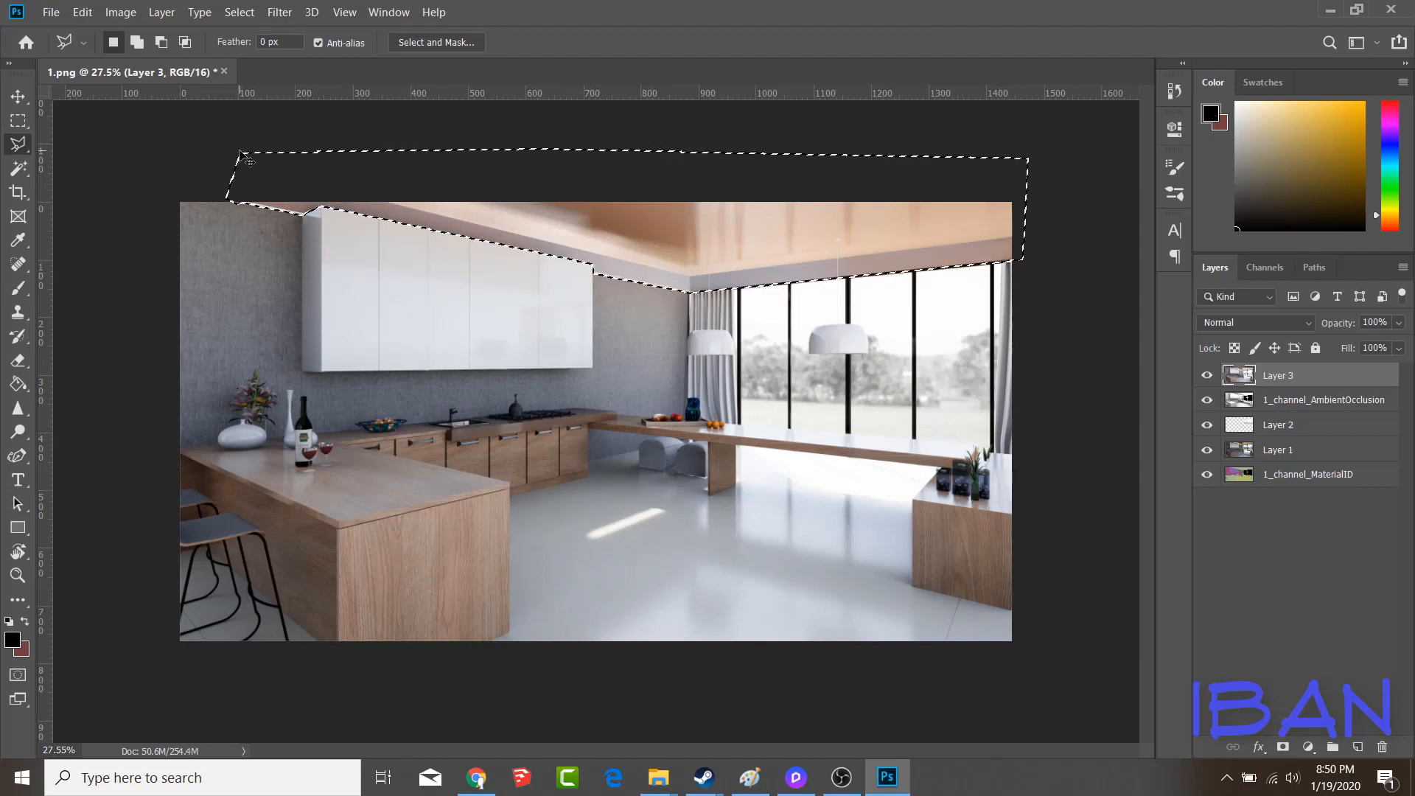
Copy the selected ceiling to a new layer, reduce its saturation with Hue/Saturation, and make Layer 3 the active layer
key("ctrl+j")
key("ctrl+u")
left_click_drag(1093, 322, 1036, 348)
left_click(1302, 183)
key("alt+bracketleft")
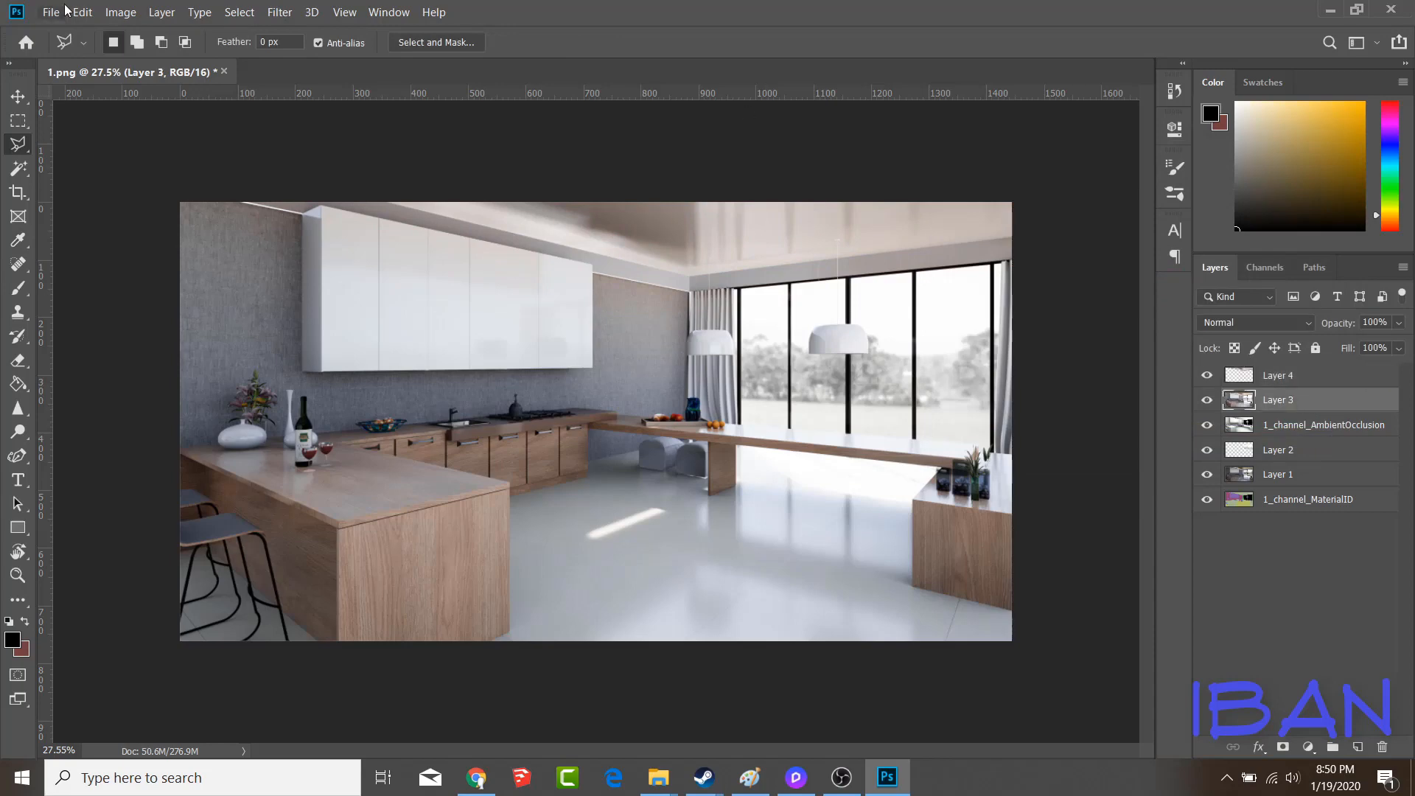
Open Layer 3 in the Camera Raw Filter and set Clarity to -4, Dehaze to -7 and Contrast to +8
left_click(280, 13)
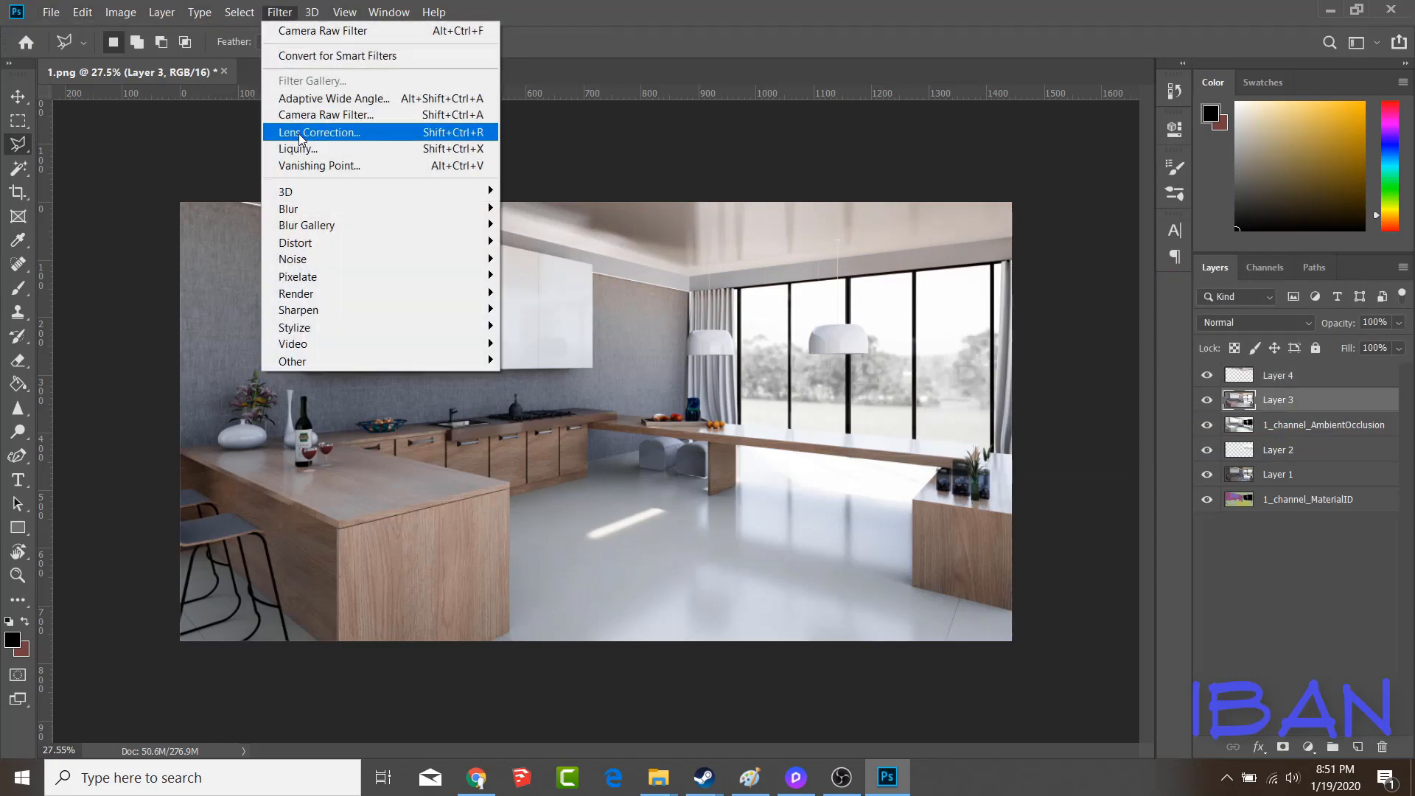
left_click(307, 111)
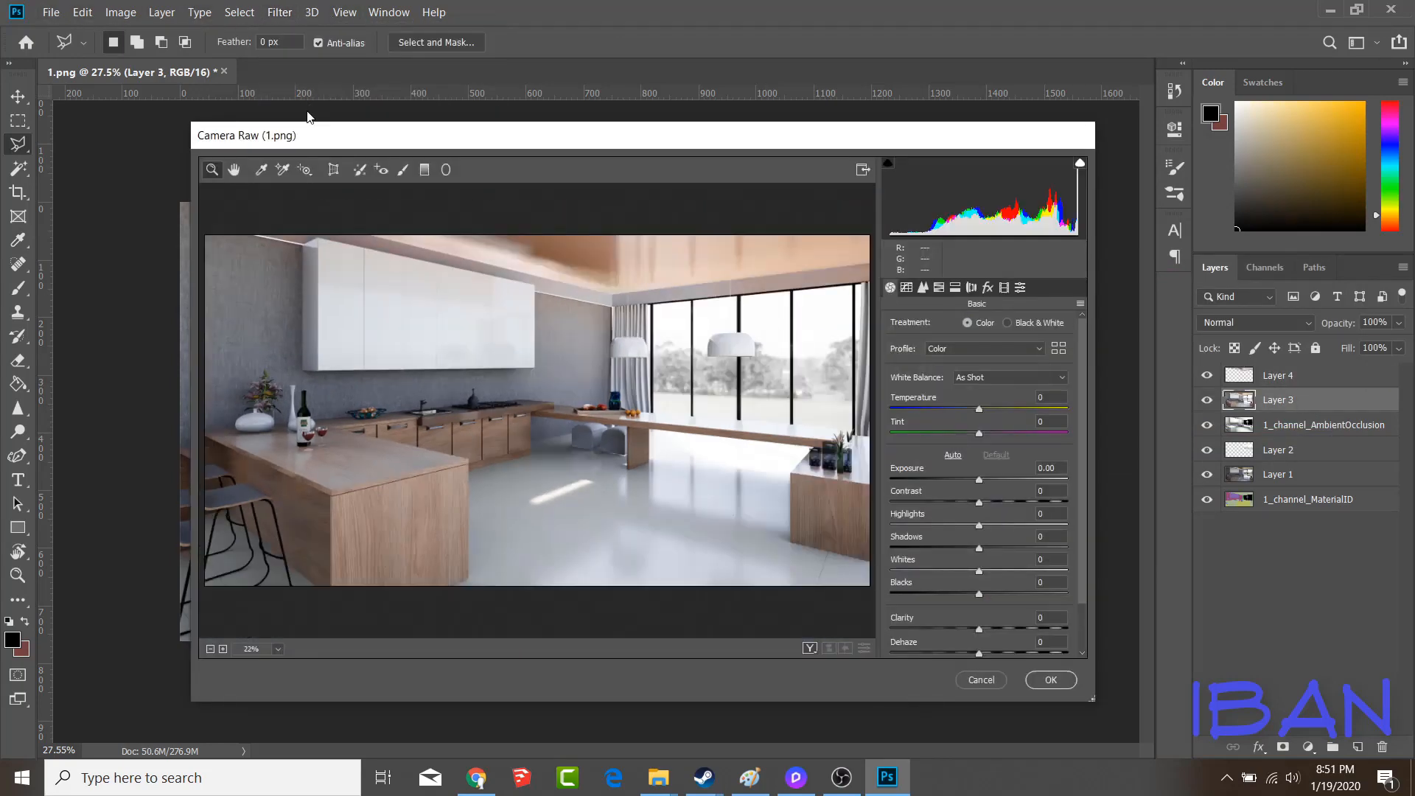
left_click_drag(979, 630, 973, 658)
mouse_move(978, 506)
left_mouse_down()
mouse_move(1012, 510)
mouse_move(988, 521)
left_mouse_up()
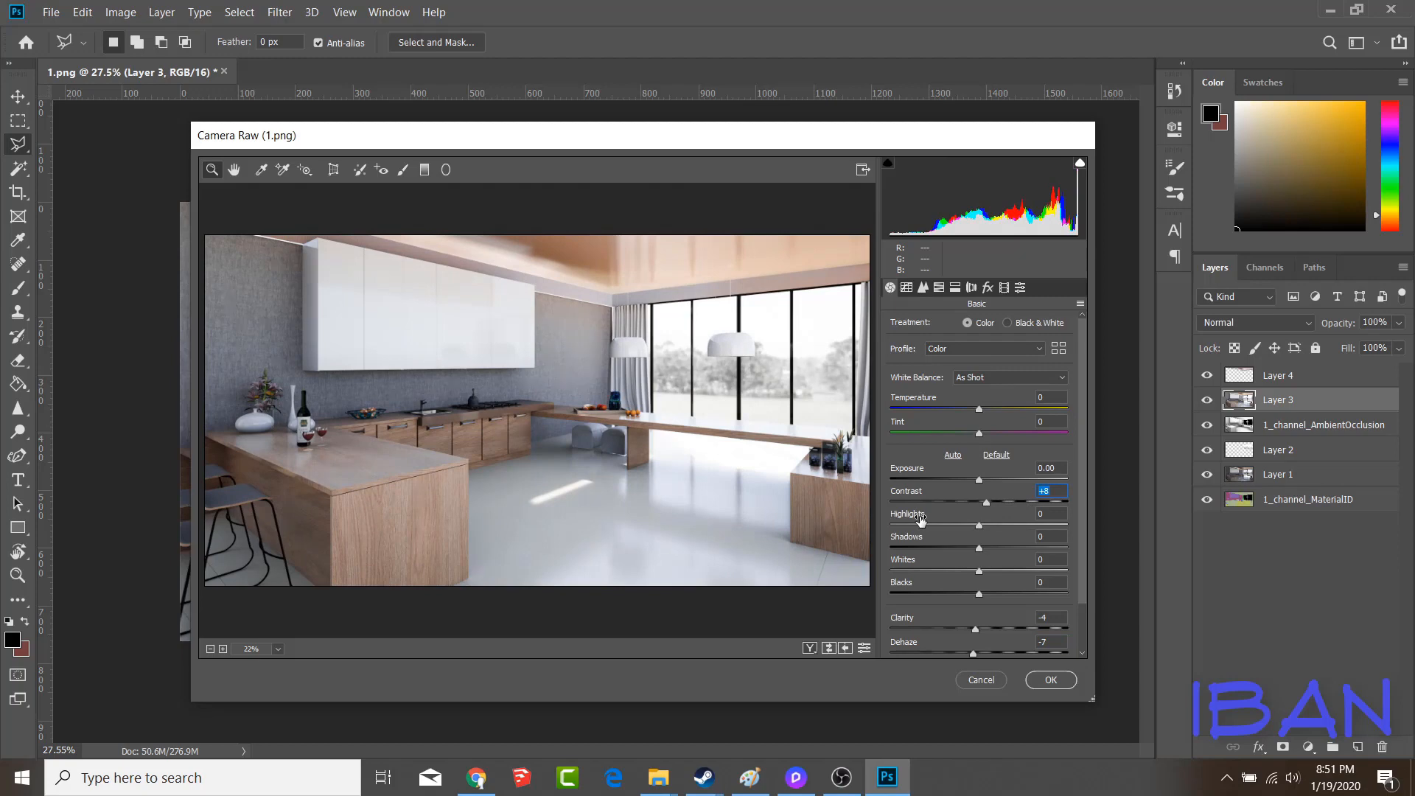
Set the HSL saturation of the reds to -70 and apply the Camera Raw changes
left_click(940, 288)
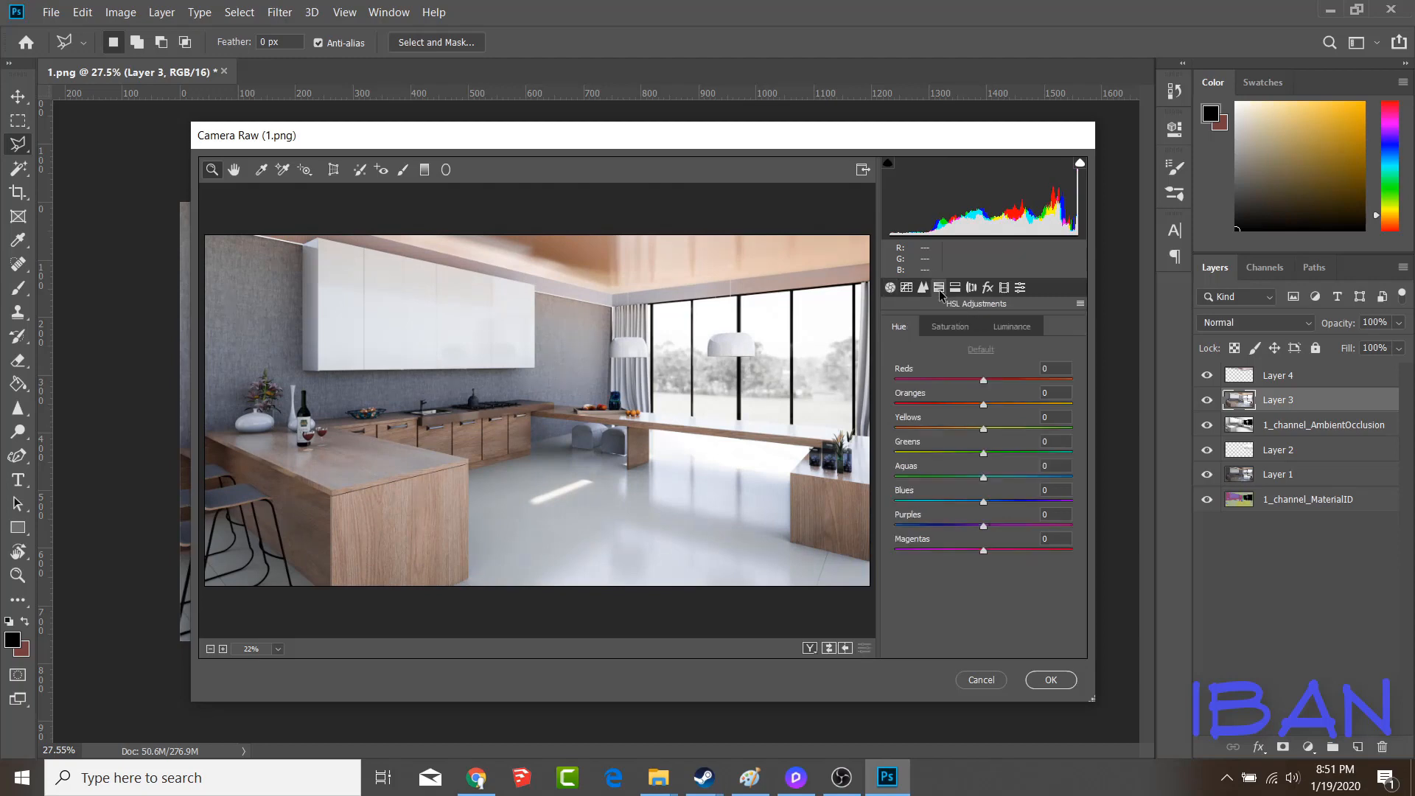
left_click(962, 332)
left_click_drag(1154, 387, 1068, 392)
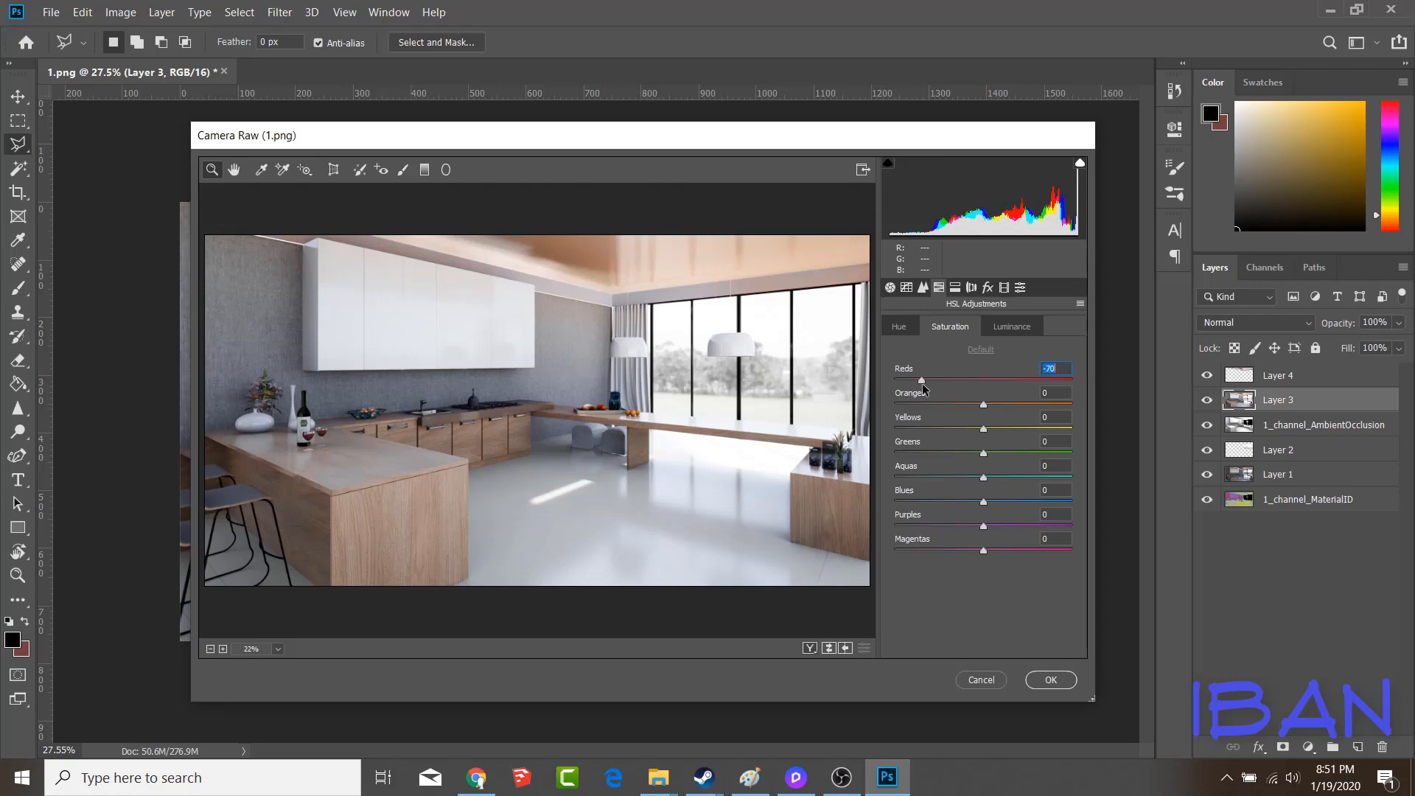
left_click(1049, 680)
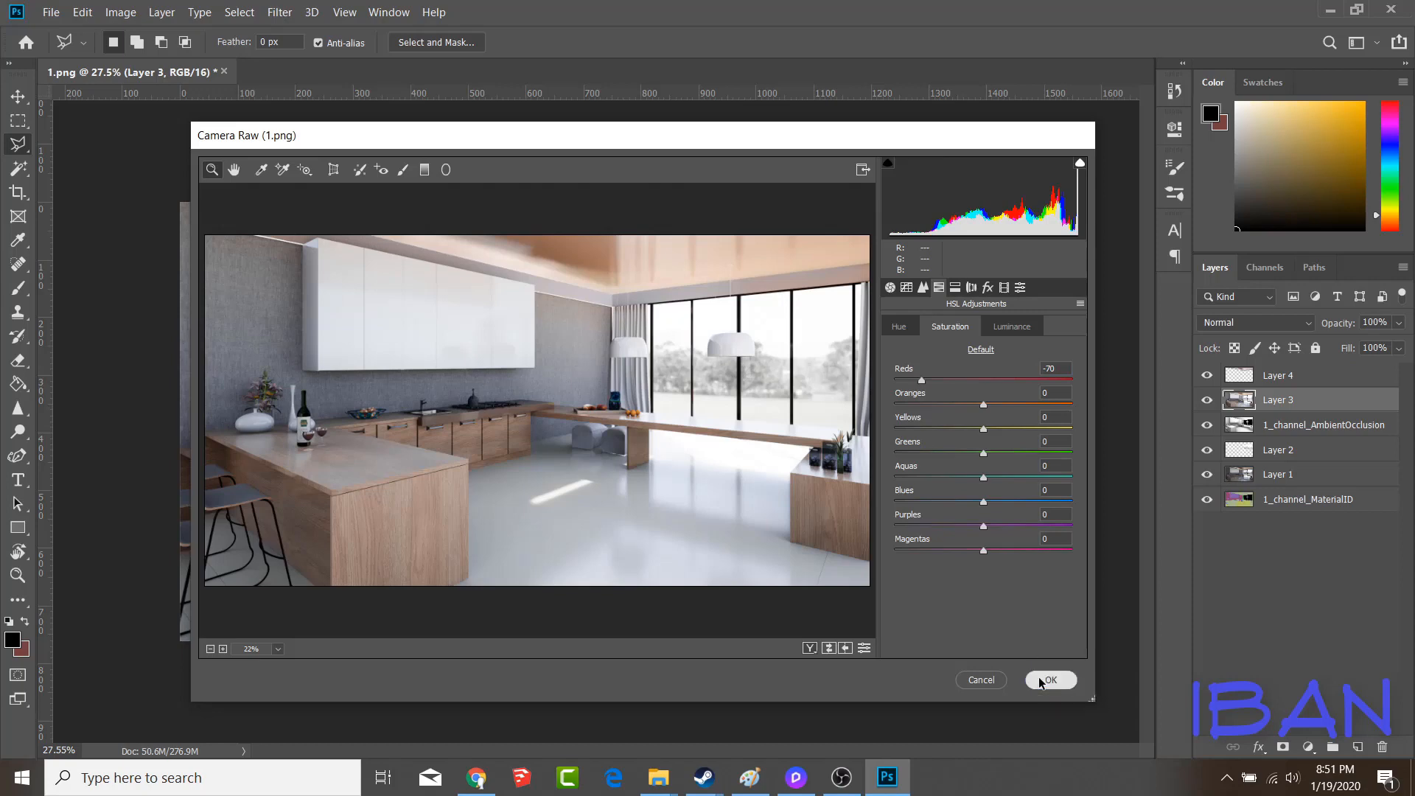
Select the floor from the 1_channel_MaterialID layer with the Magic Wand and copy that area of Layer 3 to a new layer
scroll(510, 435, "down", 2, "alt")
scroll(582, 392, "up", 2, "alt")
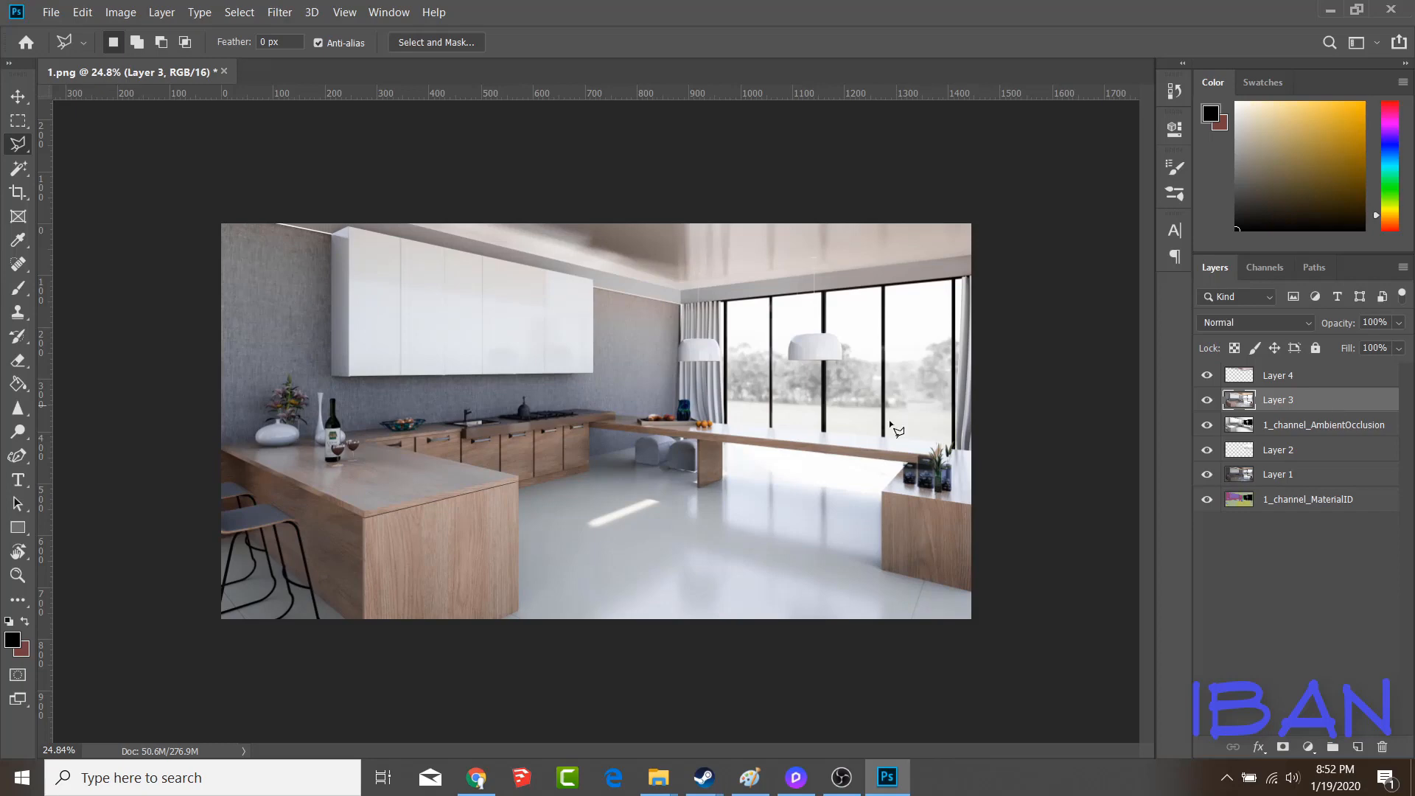
scroll(764, 619, "up", 2, "alt")
scroll(587, 480, "down", 3, "alt")
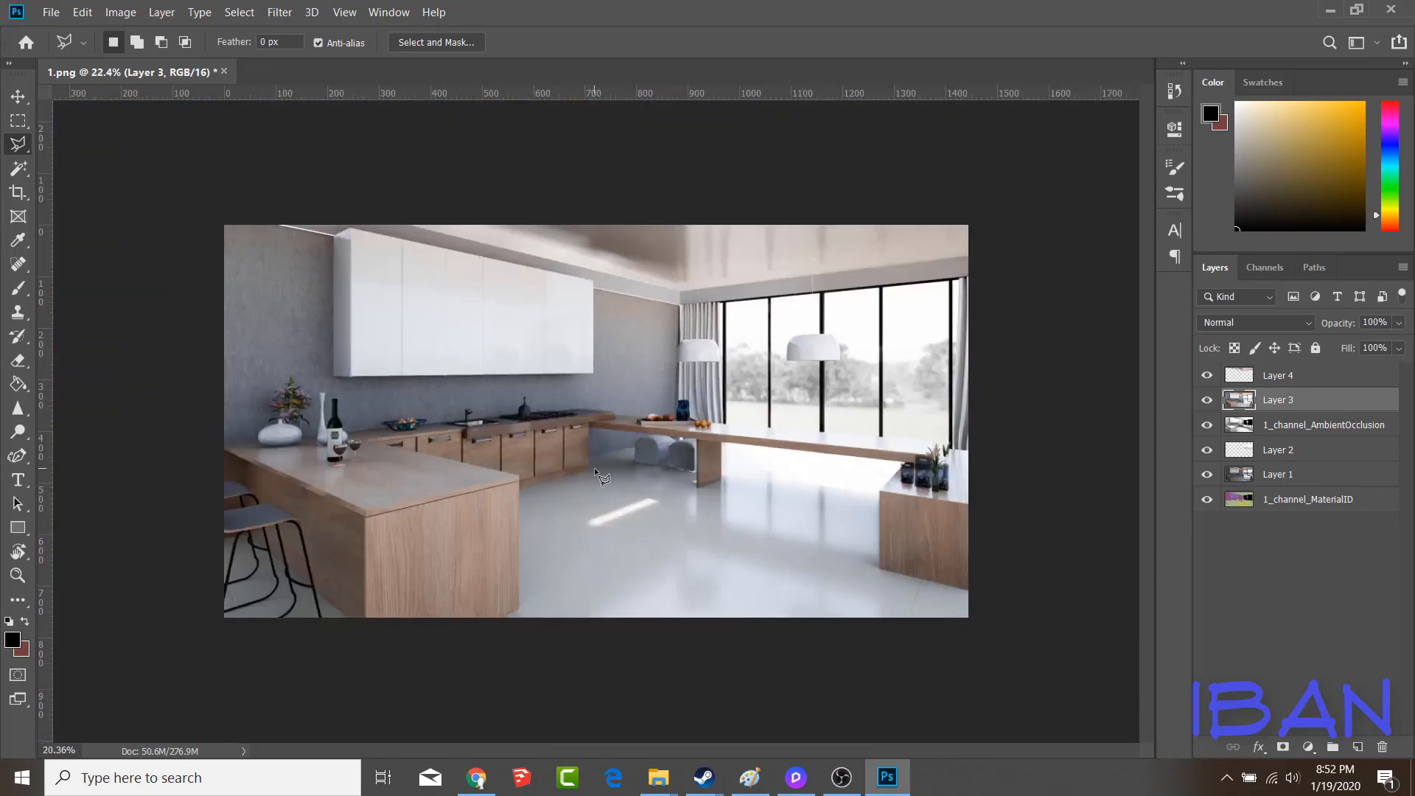
left_click(1306, 471)
left_click(1298, 498)
key("w")
left_click(690, 553)
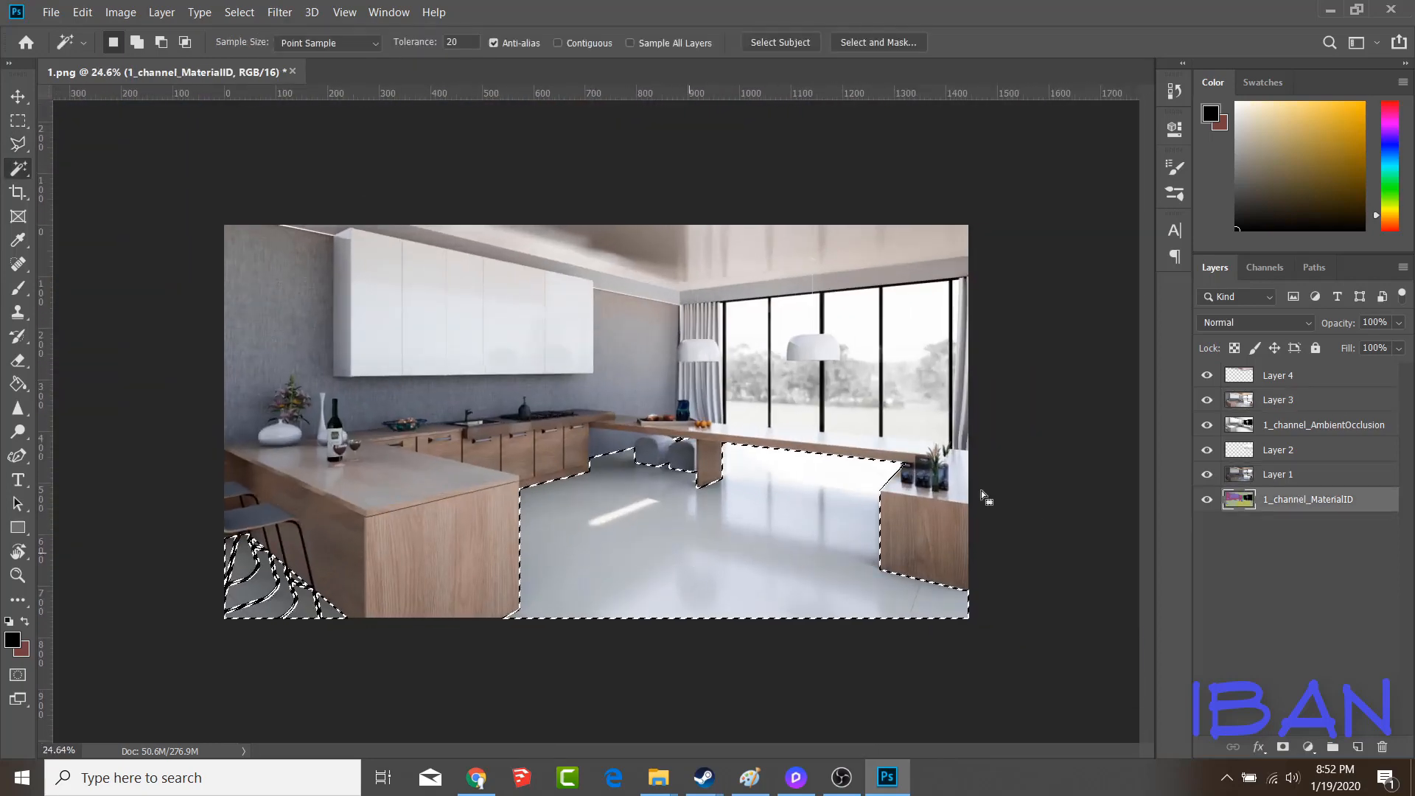
left_click(1307, 400)
key("j")
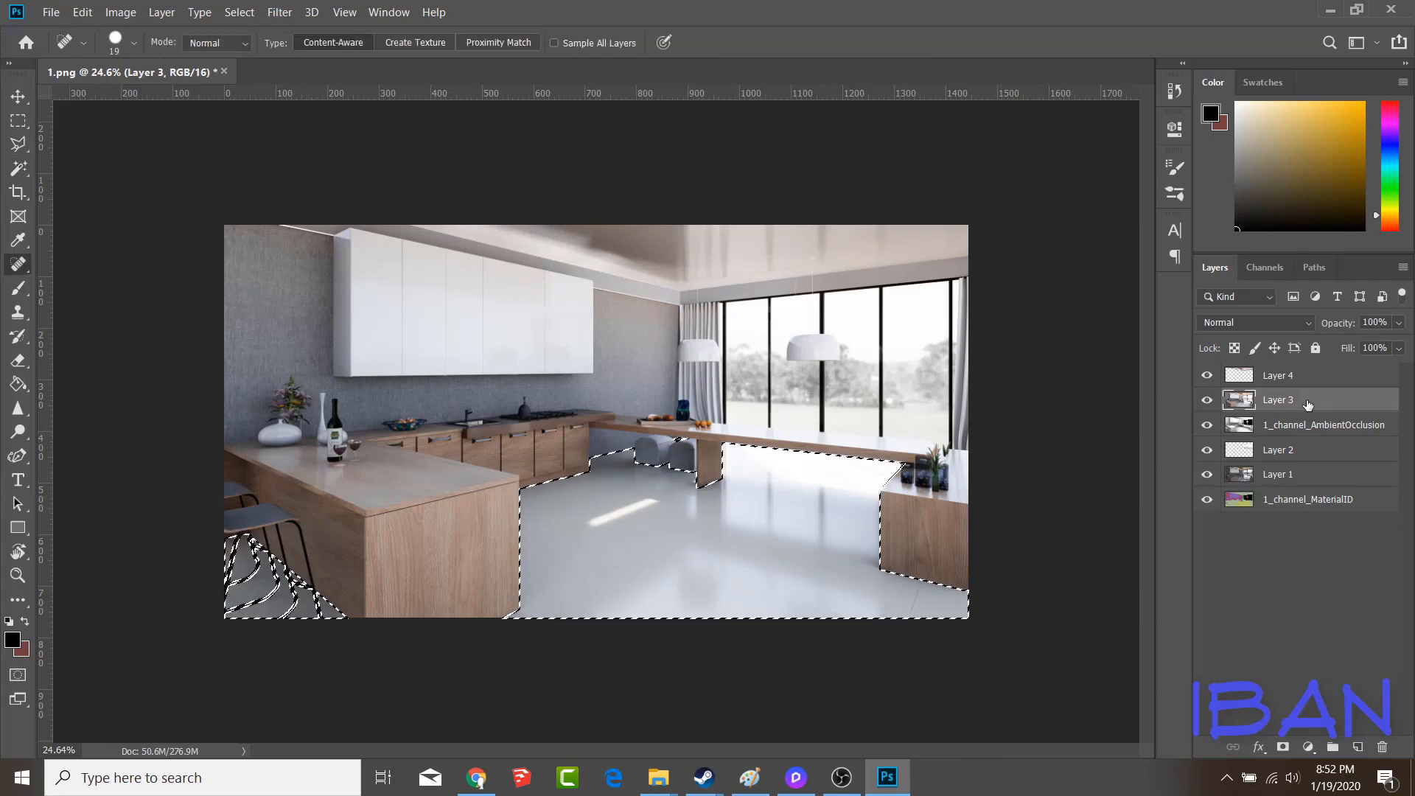
key("ctrl+j")
Adjust the copied floor layer with Brightness/Contrast
left_click(120, 12)
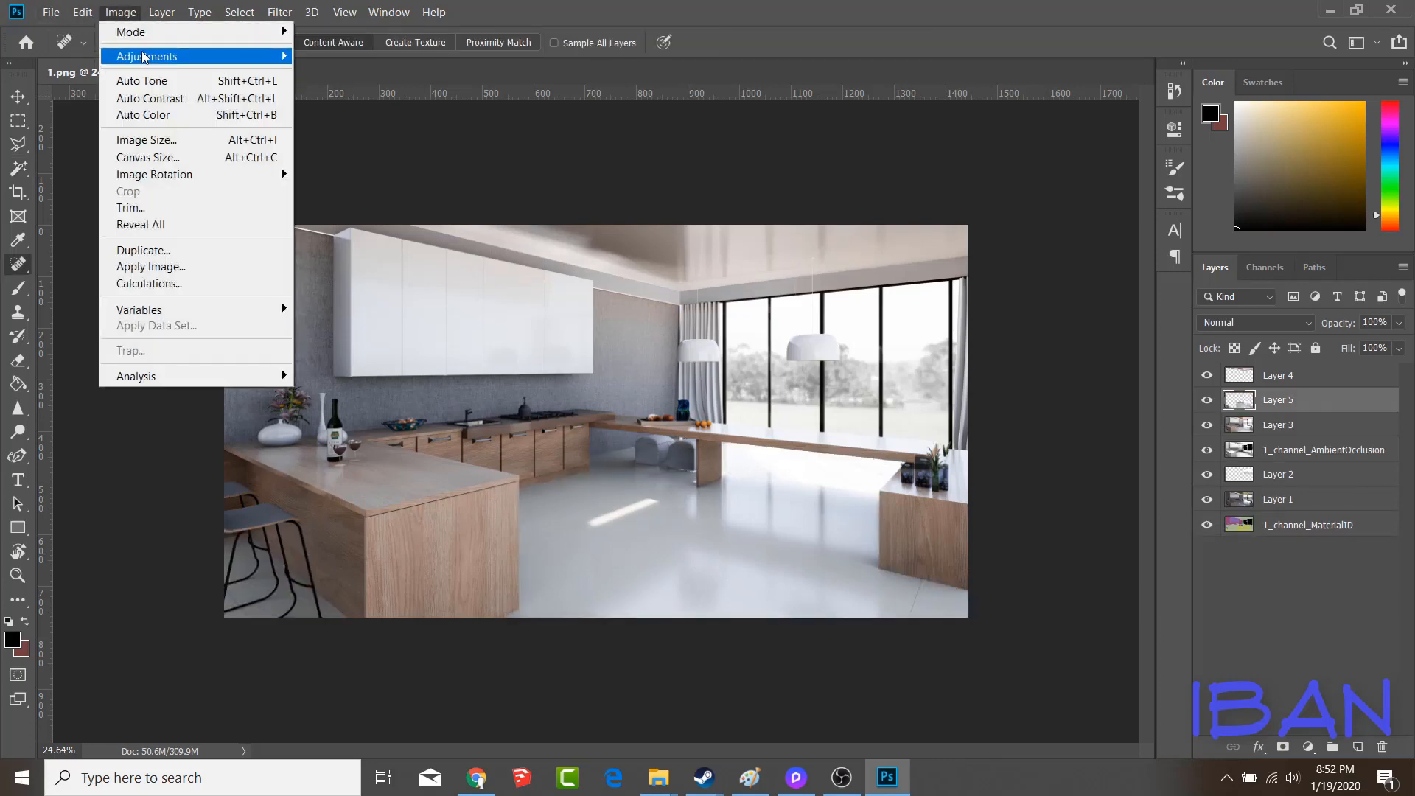
mouse_move(148, 54)
left_click(442, 54)
left_click_drag(789, 642, 841, 643)
left_click(952, 617)
left_click(124, 13)
mouse_move(148, 57)
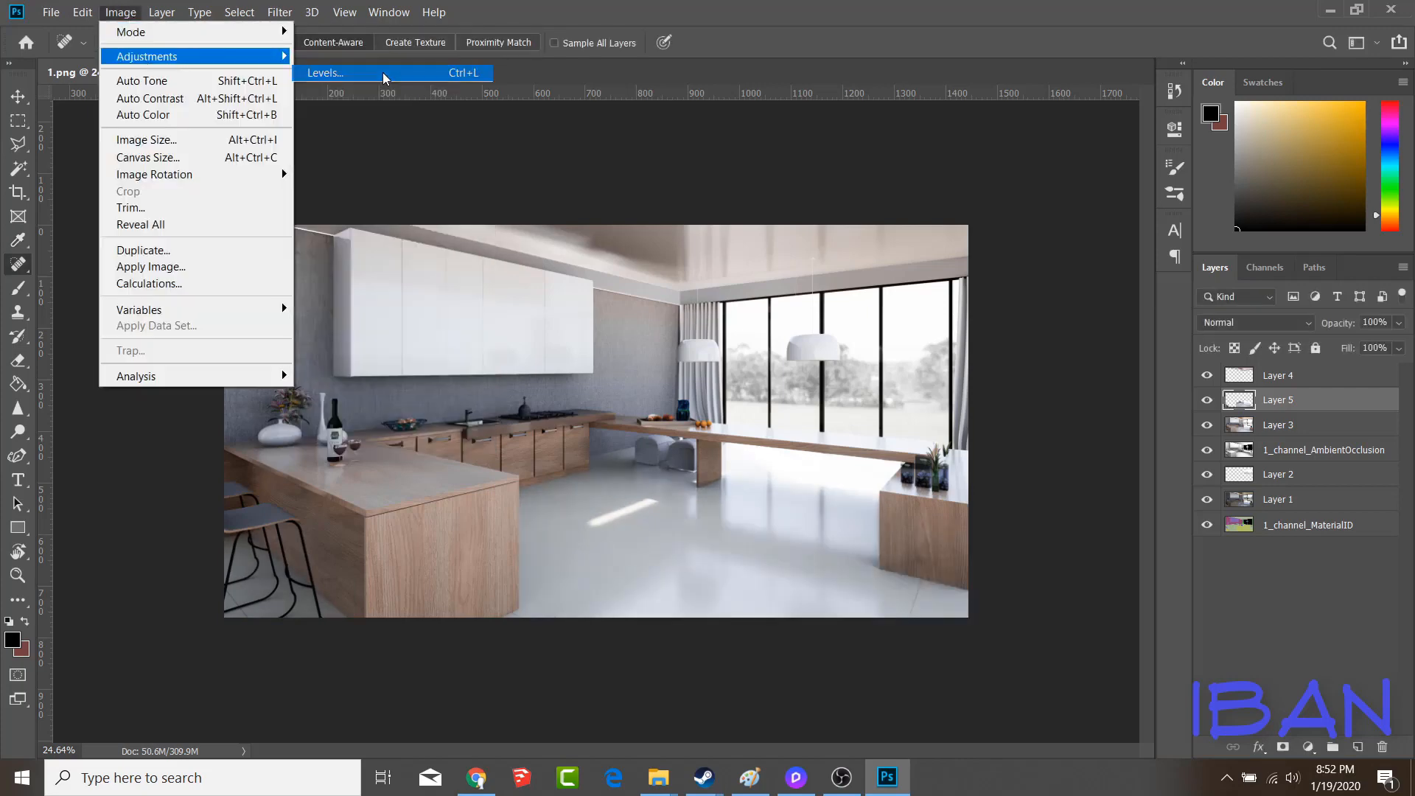
left_click(325, 72)
left_click_drag(973, 373, 958, 374)
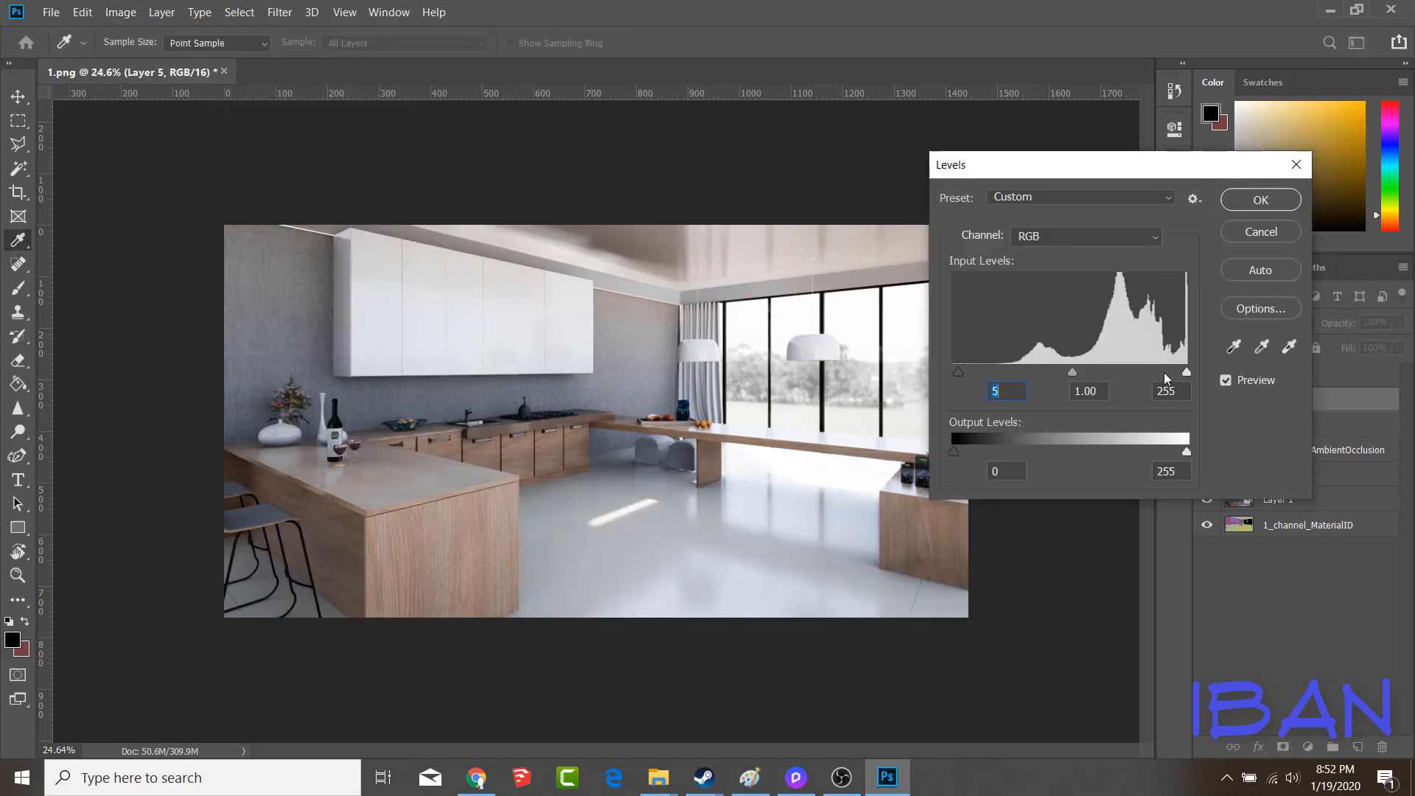
mouse_move(1186, 373)
left_mouse_down()
mouse_move(1154, 373)
mouse_move(1186, 372)
left_mouse_up()
mouse_move(1072, 373)
left_mouse_down()
mouse_move(1113, 373)
mouse_move(1027, 374)
mouse_move(1089, 377)
mouse_move(1072, 378)
left_mouse_up()
mouse_move(960, 375)
left_mouse_down()
mouse_move(998, 377)
mouse_move(933, 379)
left_mouse_up()
left_click(1260, 233)
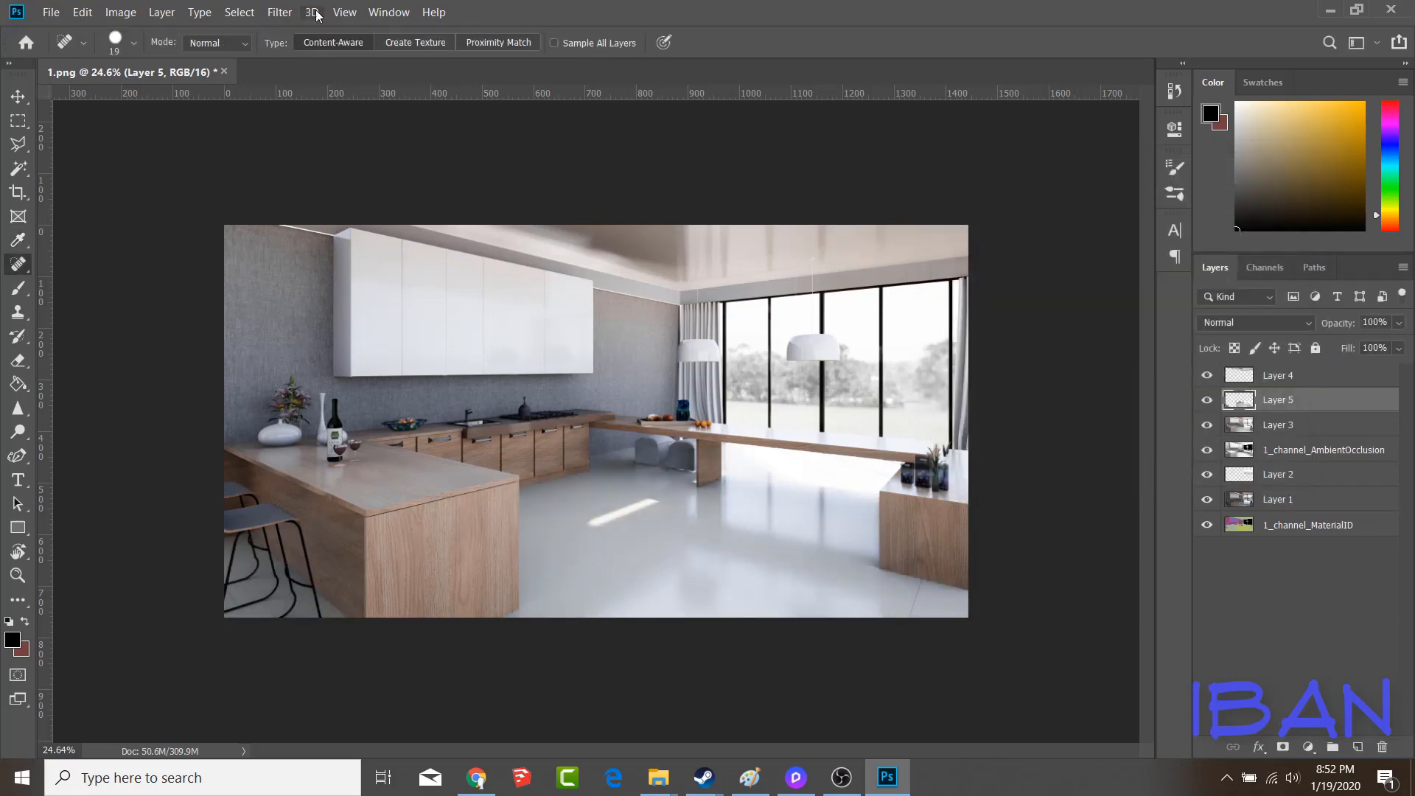
Apply an S-shaped Curves adjustment to the floor layer, darkening the shadows and placing the highlight point at about input 202, output 210
left_click(120, 12)
mouse_move(147, 56)
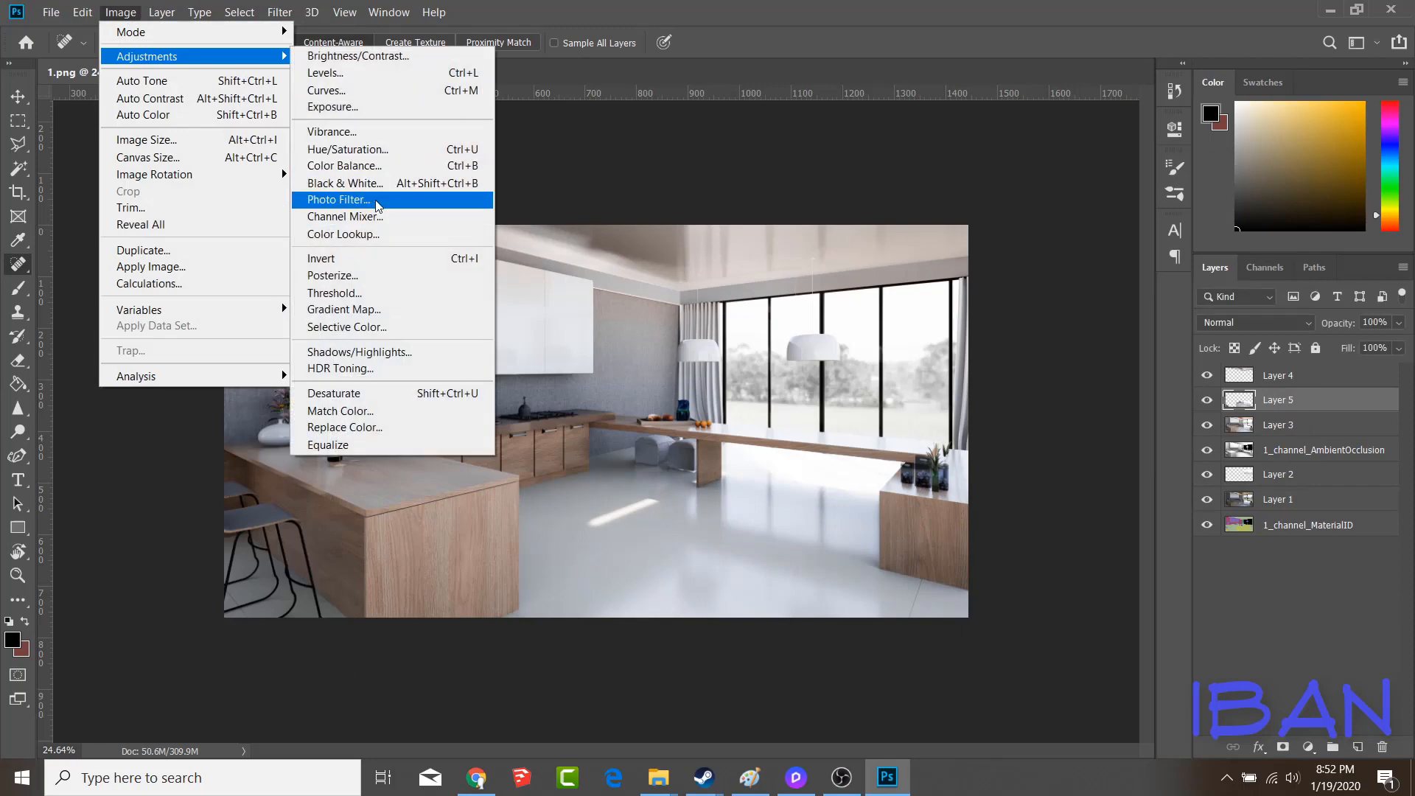
left_click(335, 90)
left_click_drag(672, 103, 1051, 150)
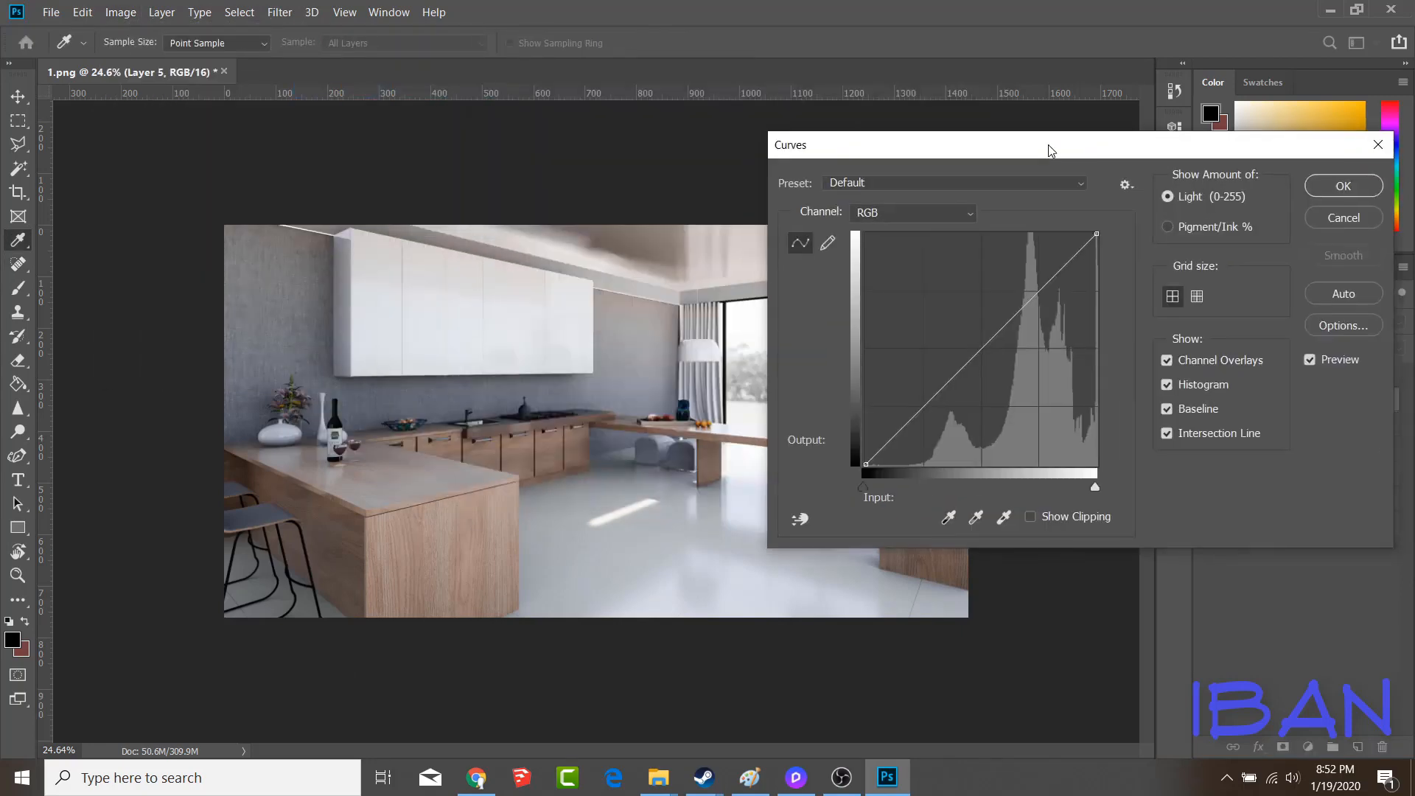
mouse_move(868, 463)
left_mouse_down()
mouse_move(888, 456)
mouse_move(866, 465)
left_mouse_up()
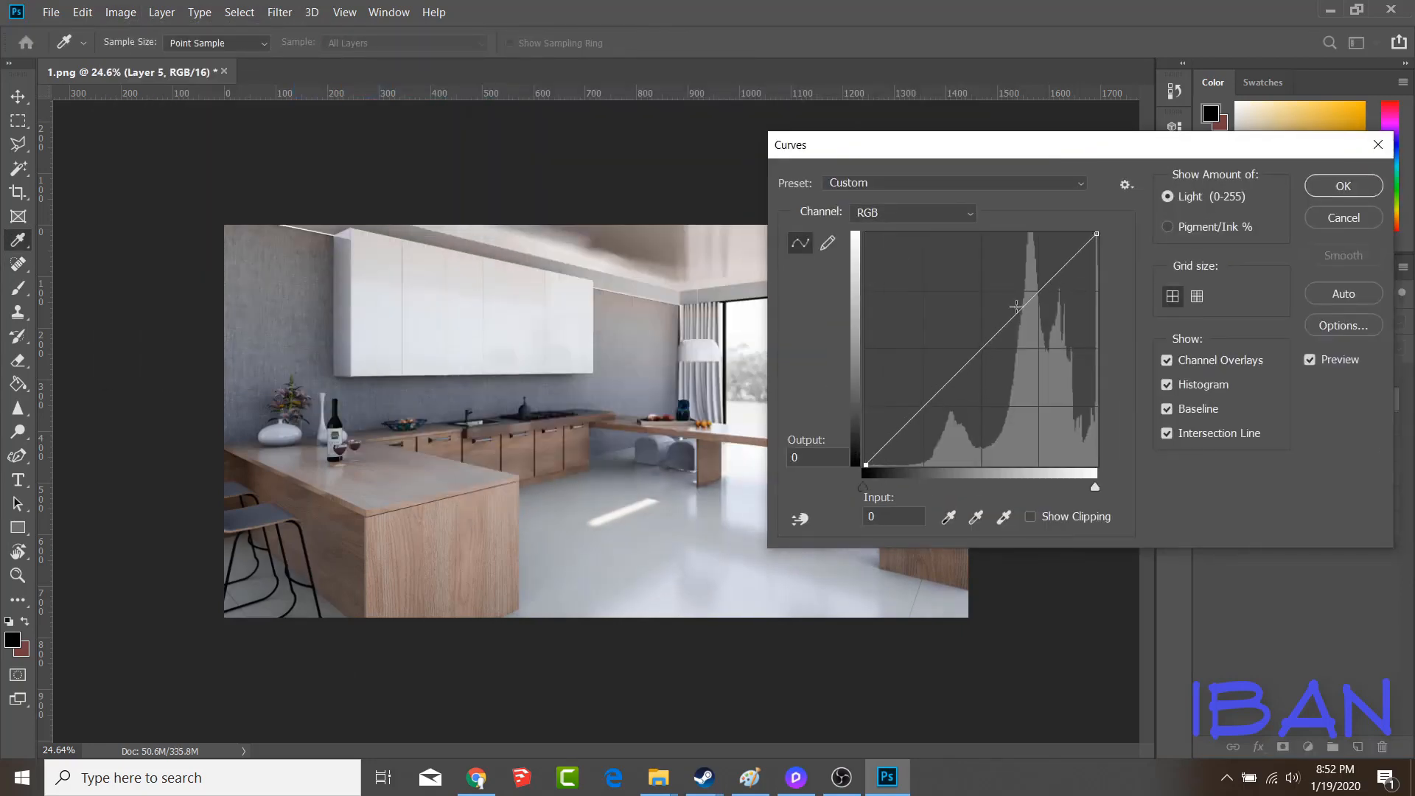
left_click_drag(1016, 313, 1042, 279)
left_click_drag(900, 431, 907, 437)
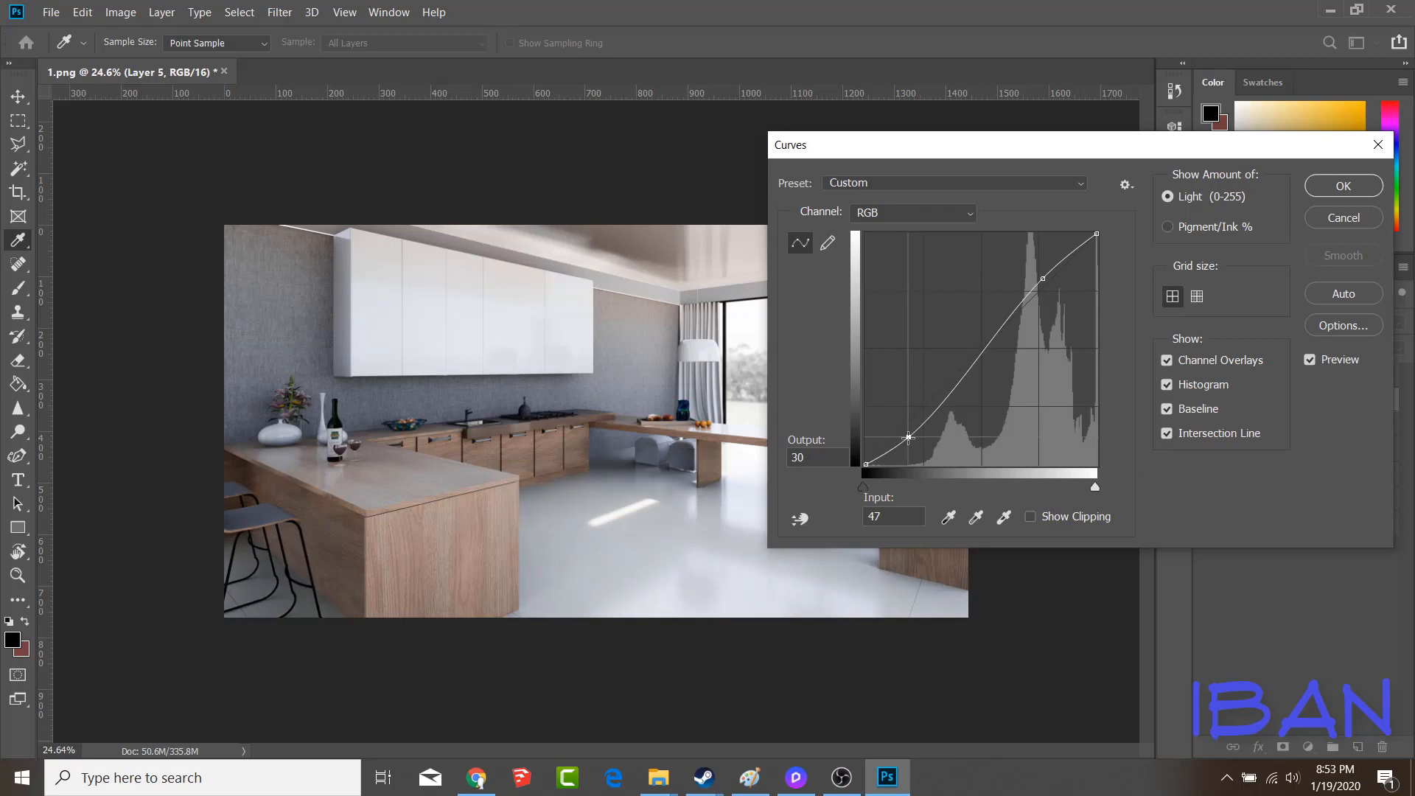
left_click_drag(1042, 279, 1044, 264)
left_click_drag(909, 436, 927, 420)
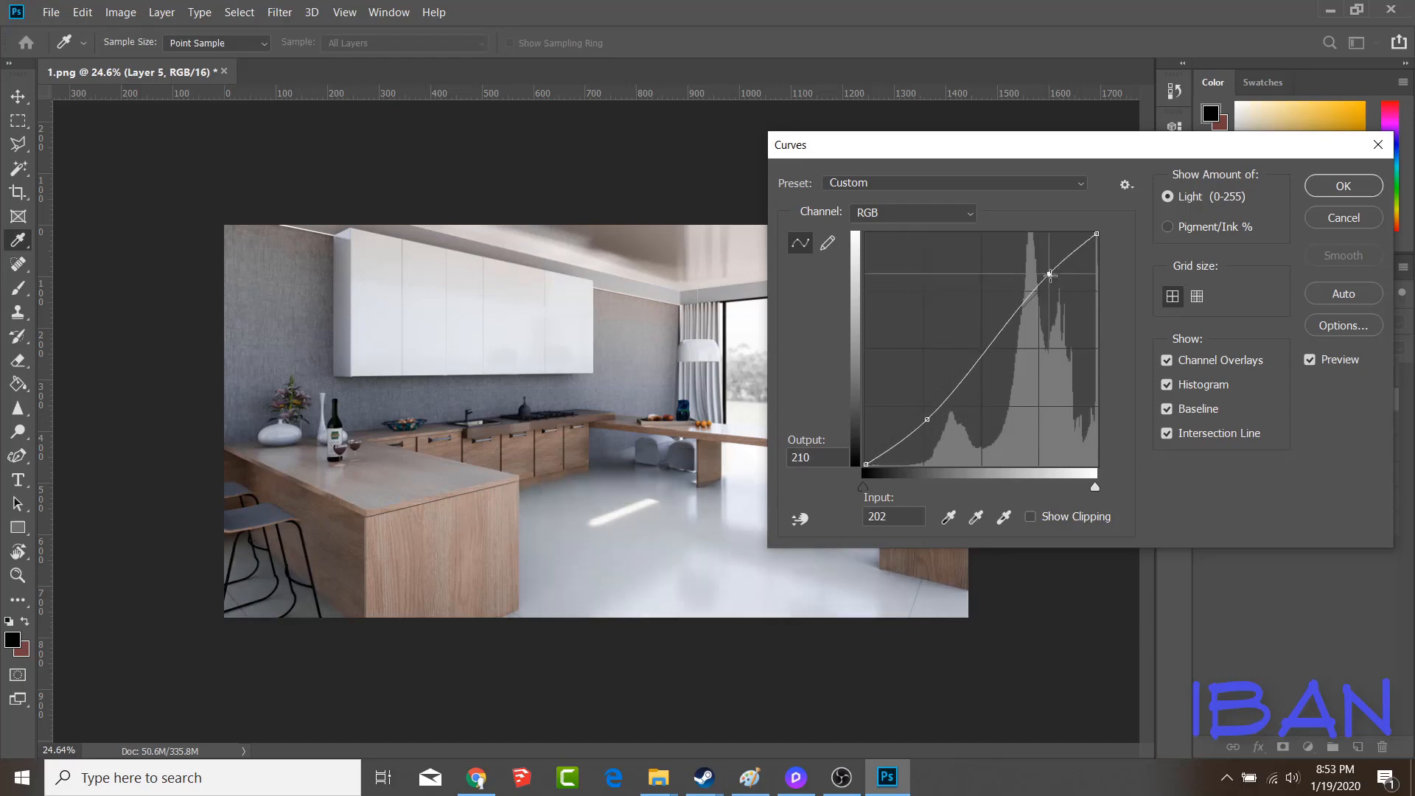
left_click_drag(1170, 156, 981, 322)
left_click(1156, 353)
key("j")
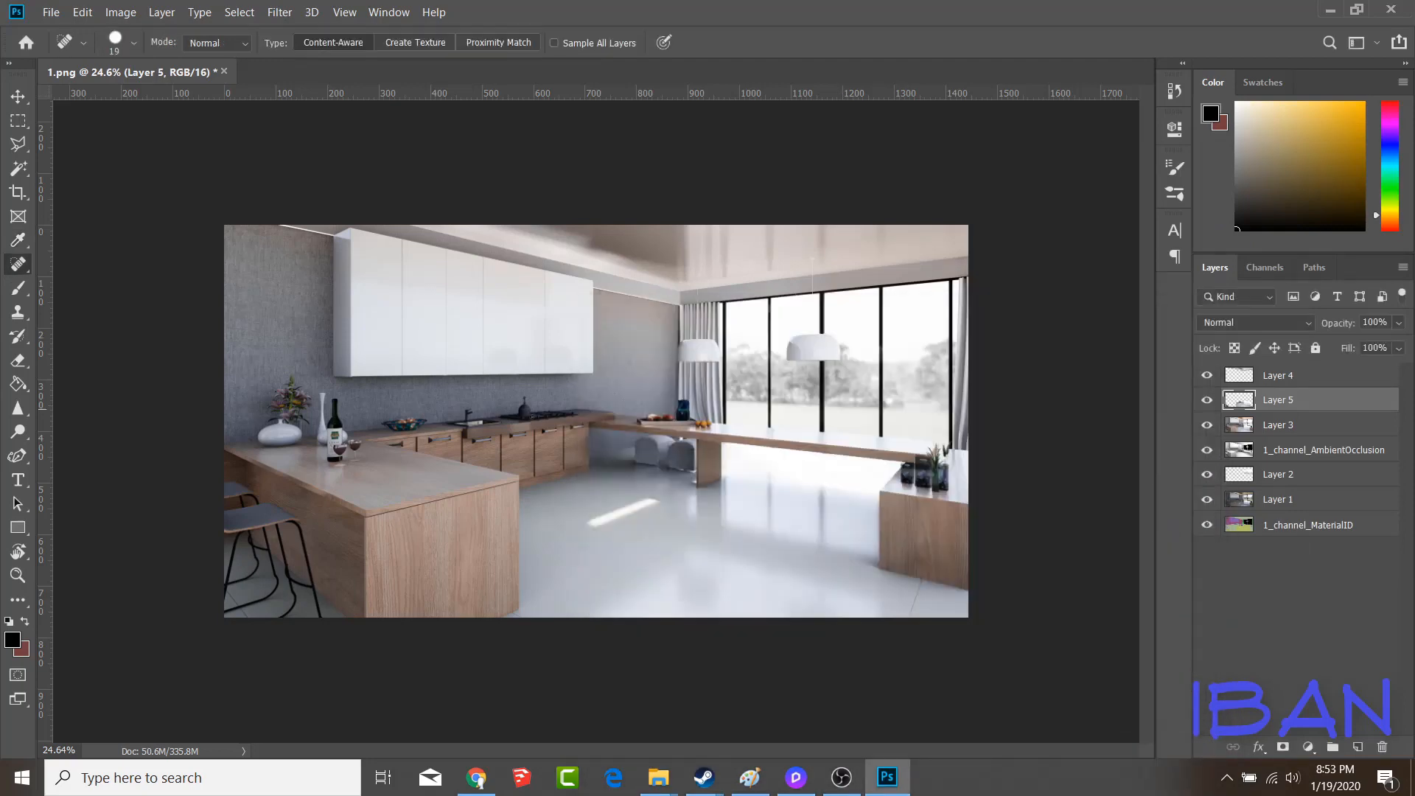
Select the stools under the long counter from the 1_channel_MaterialID layer and copy that area of Layer 3 to a new layer
scroll(524, 418, "down", 1, "alt")
scroll(523, 419, "up", 2, "alt")
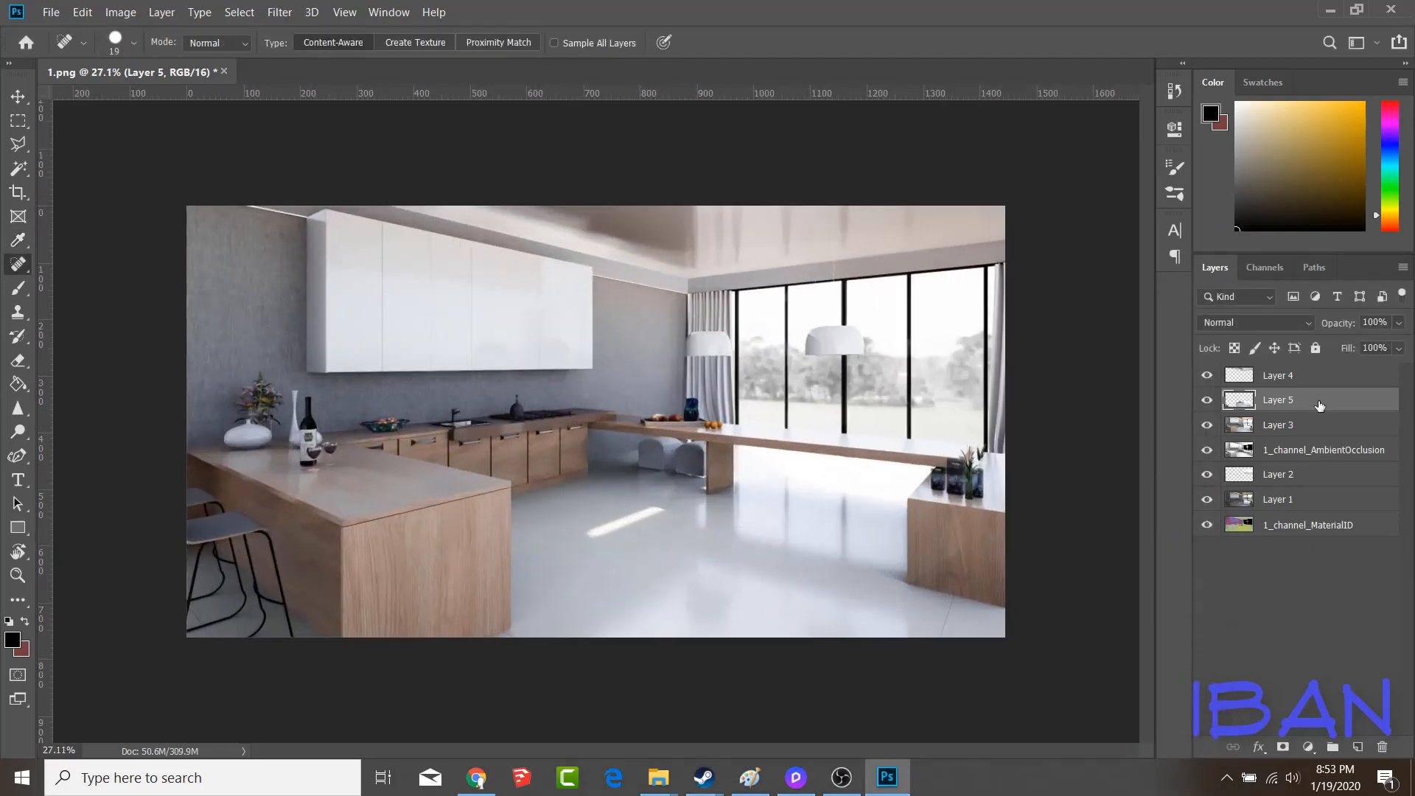
left_click(1299, 509)
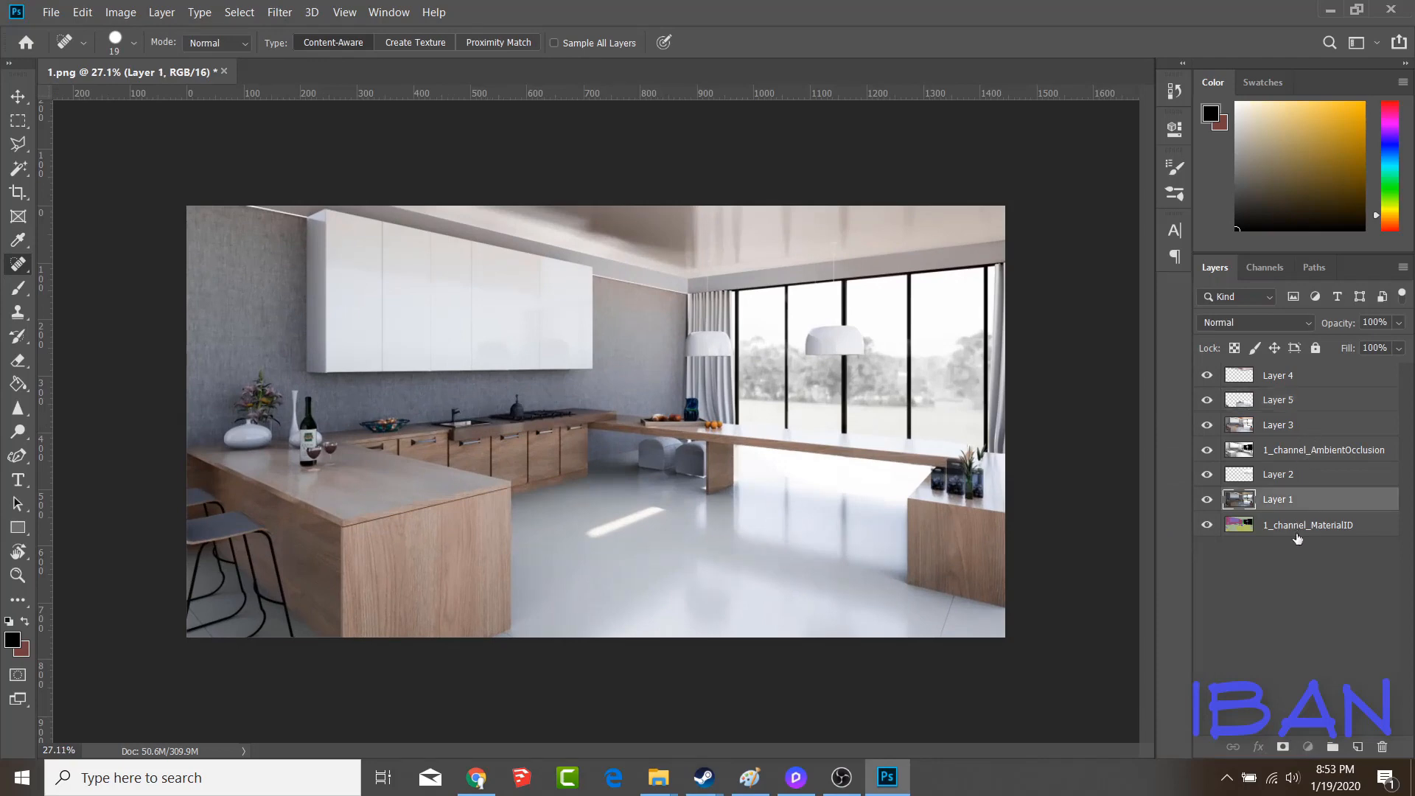
left_click(1297, 533)
key("w")
left_click(690, 459)
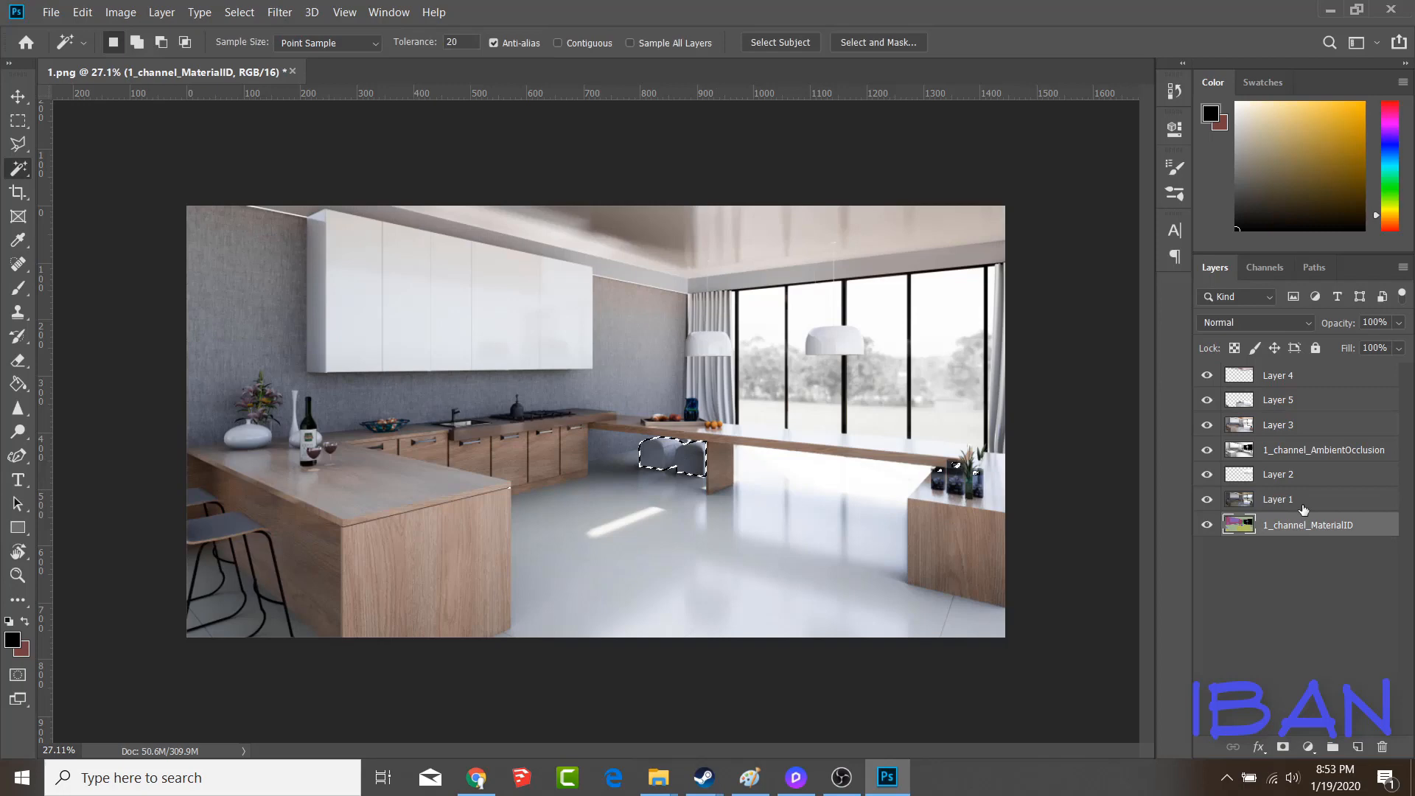
left_click(1301, 426)
key("ctrl+j")
Raise the lightness and reduce the saturation of the copied stools with Hue/Saturation
left_click(154, 13)
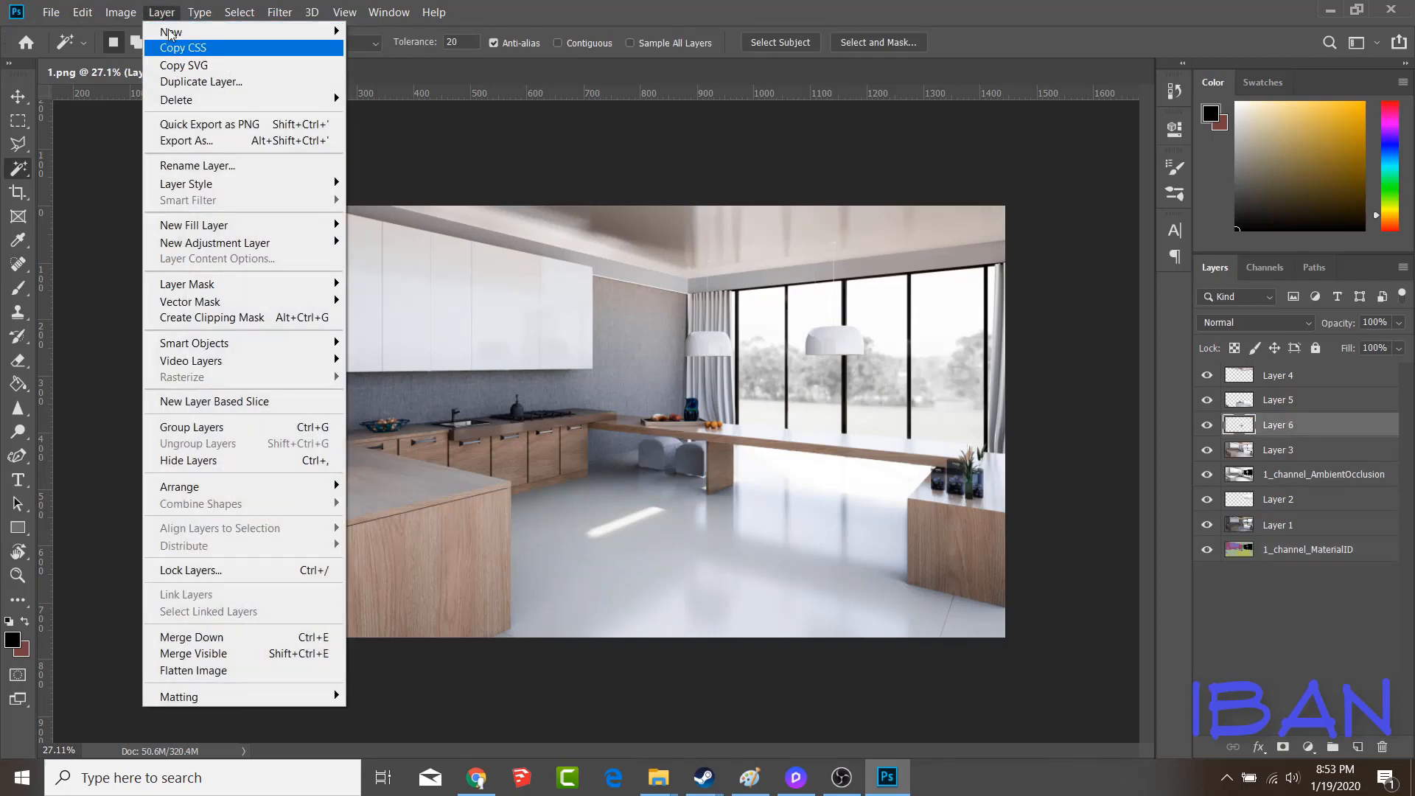
mouse_move(120, 12)
mouse_move(142, 54)
left_click(382, 152)
mouse_move(1102, 378)
left_mouse_down()
mouse_move(1139, 370)
mouse_move(1117, 371)
left_mouse_up()
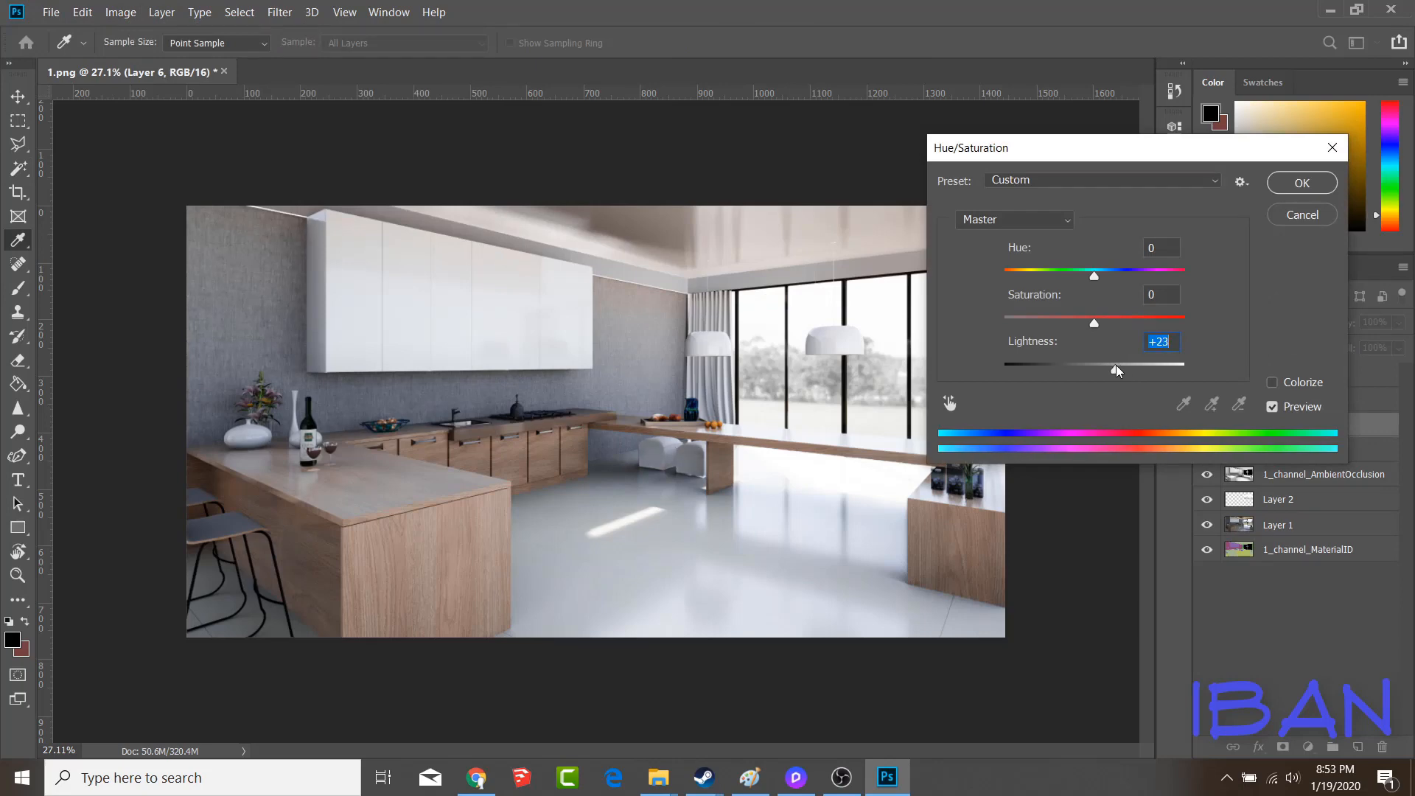
left_click_drag(1094, 323, 1062, 325)
left_click_drag(1116, 370, 1123, 373)
left_click(1287, 188)
Examine the retouched stools, the sink counter and the rest of the kitchen image up close and as a whole
scroll(685, 472, "up", 6, "alt")
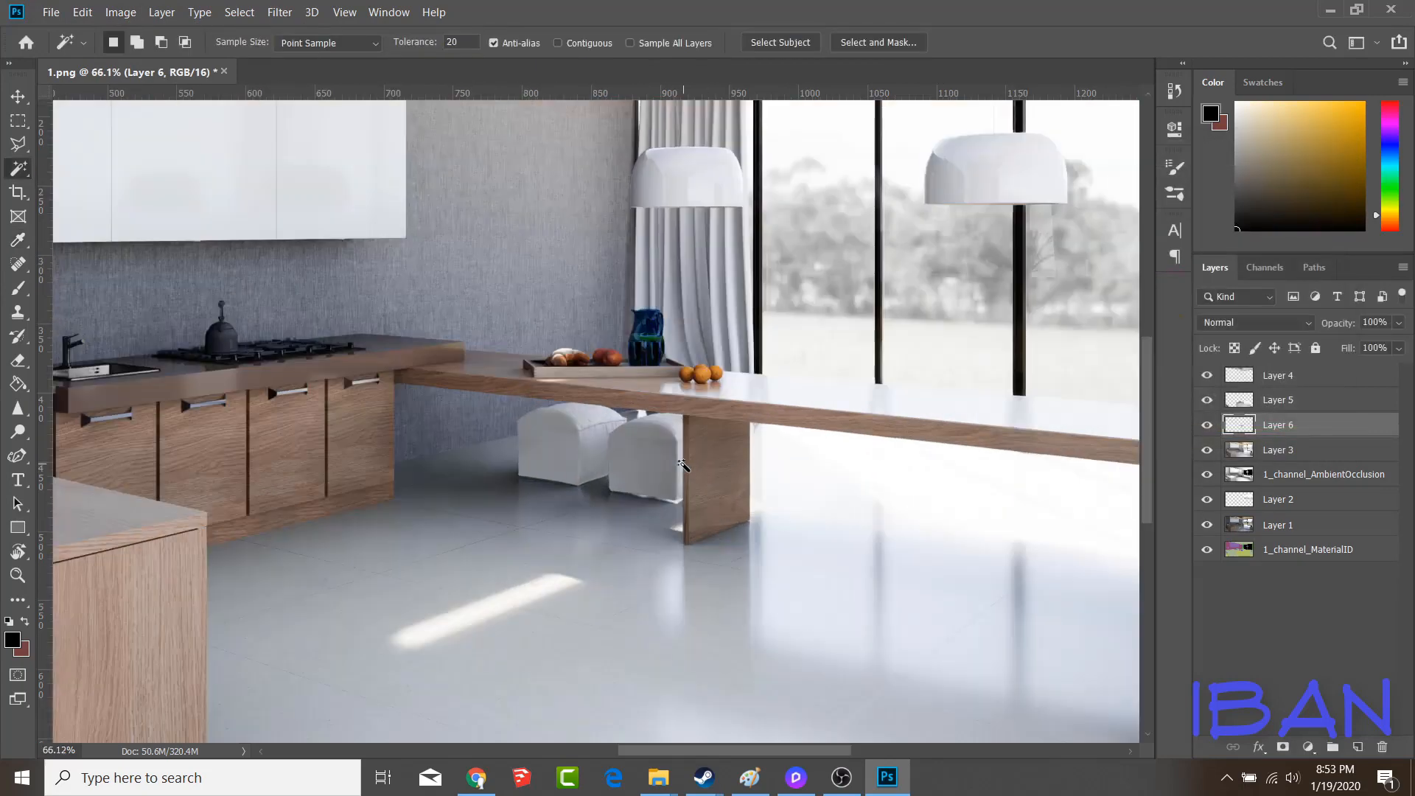
scroll(682, 465, "down", 5, "alt")
scroll(485, 419, "up", 4, "alt")
scroll(486, 419, "up", 4, "alt")
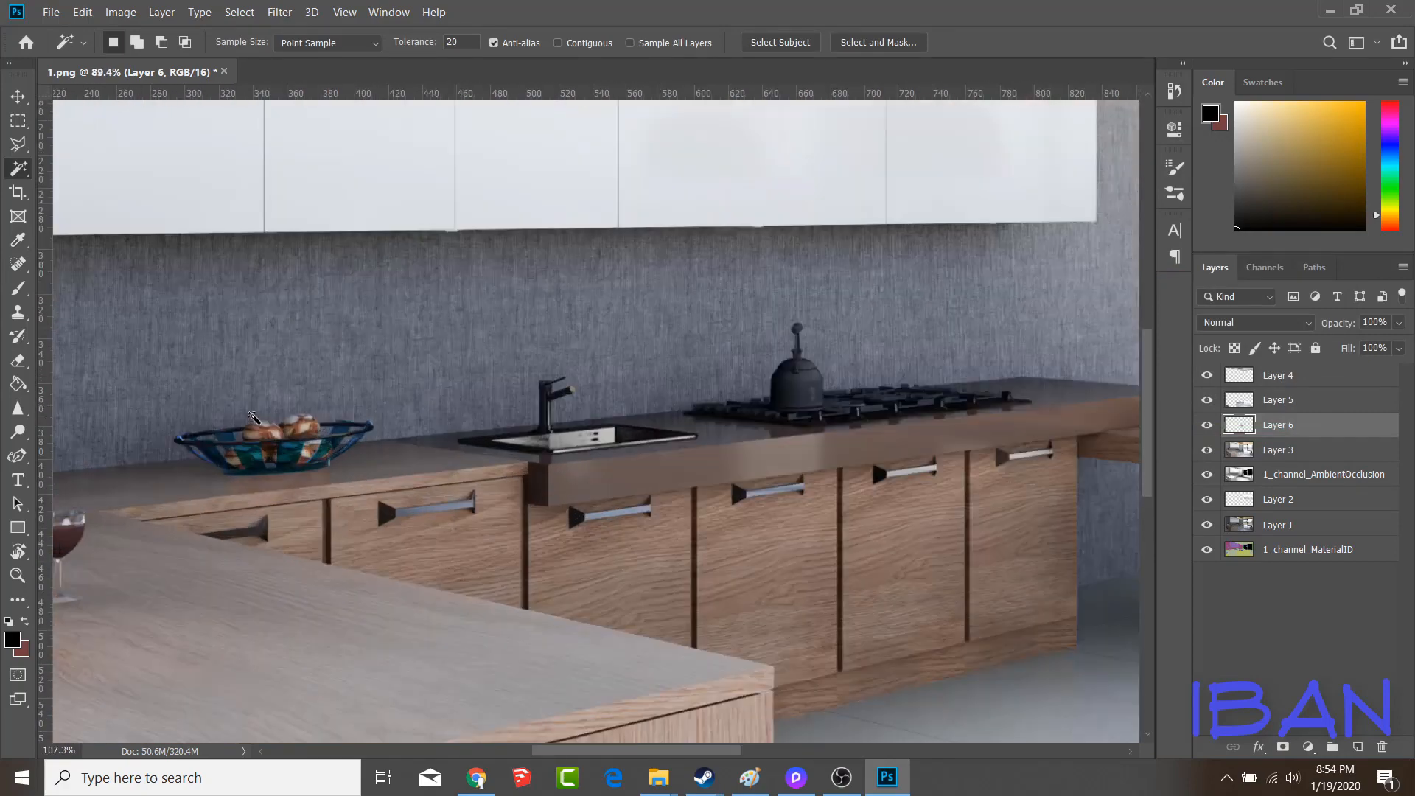
scroll(254, 417, "down", 3, "alt")
scroll(251, 424, "down", 4, "alt")
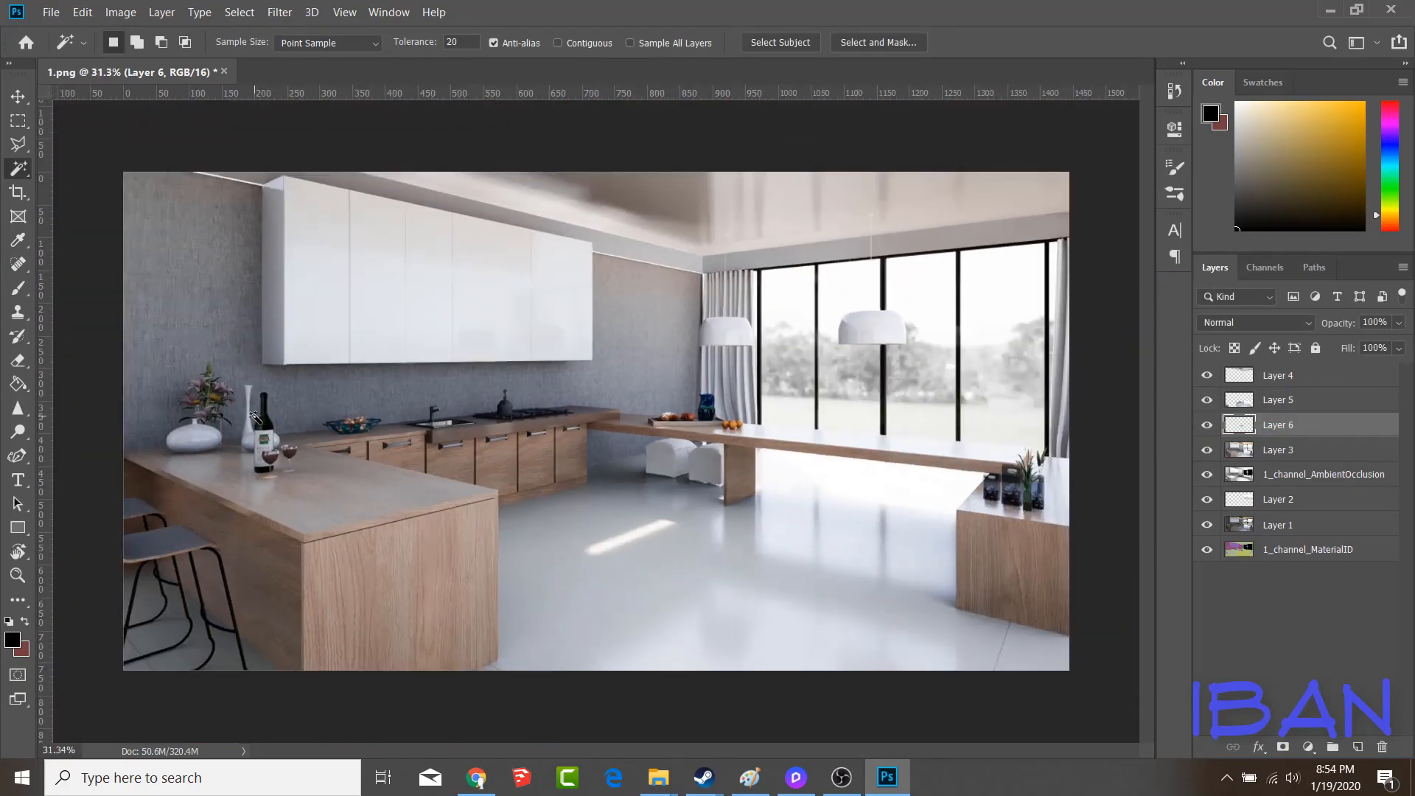
scroll(227, 463, "up", 2, "alt")
scroll(228, 463, "down", 2, "alt")
scroll(481, 287, "up", 4, "alt")
scroll(469, 398, "down", 4, "alt")
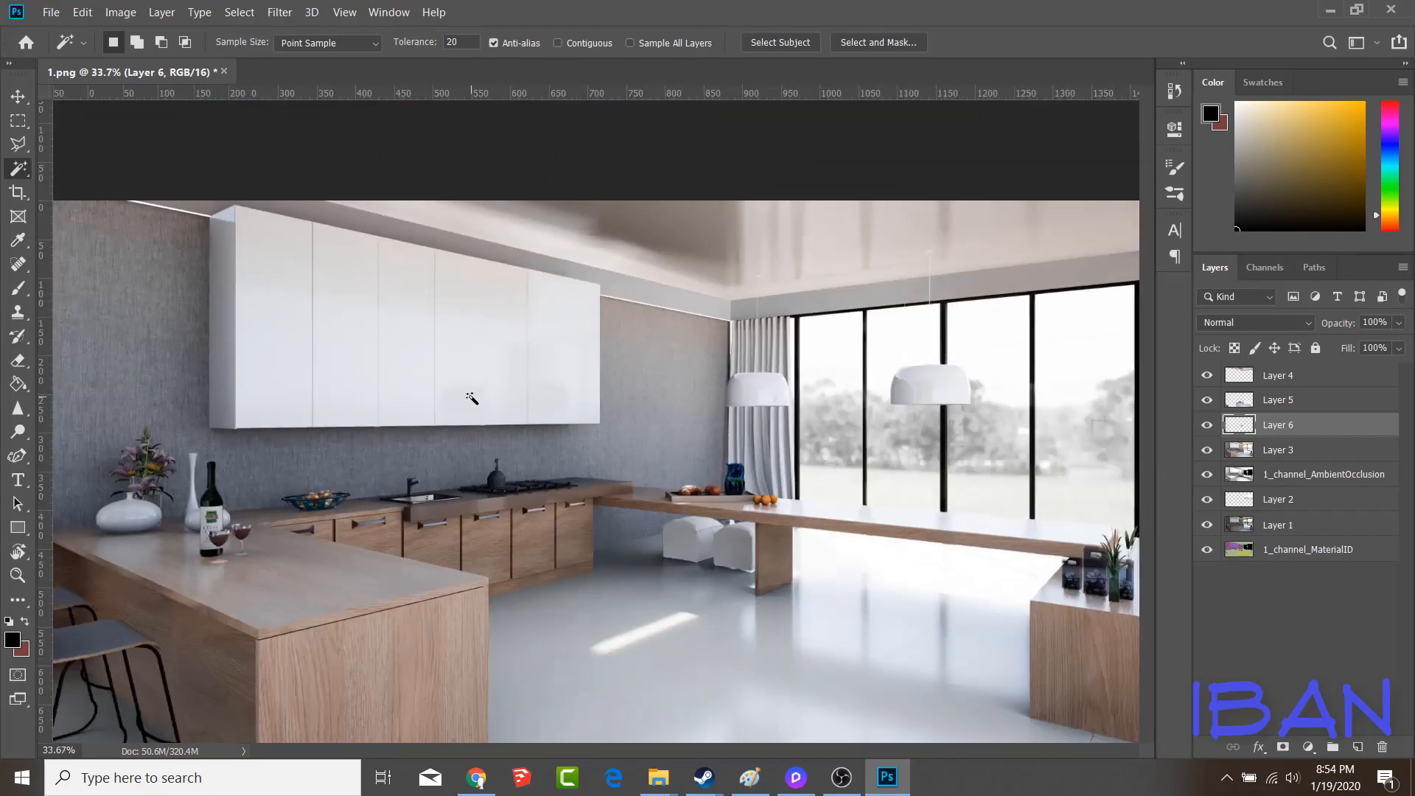
scroll(978, 561, "up", 2, "alt")
scroll(978, 561, "up", 1, "alt")
scroll(701, 506, "down", 4, "alt")
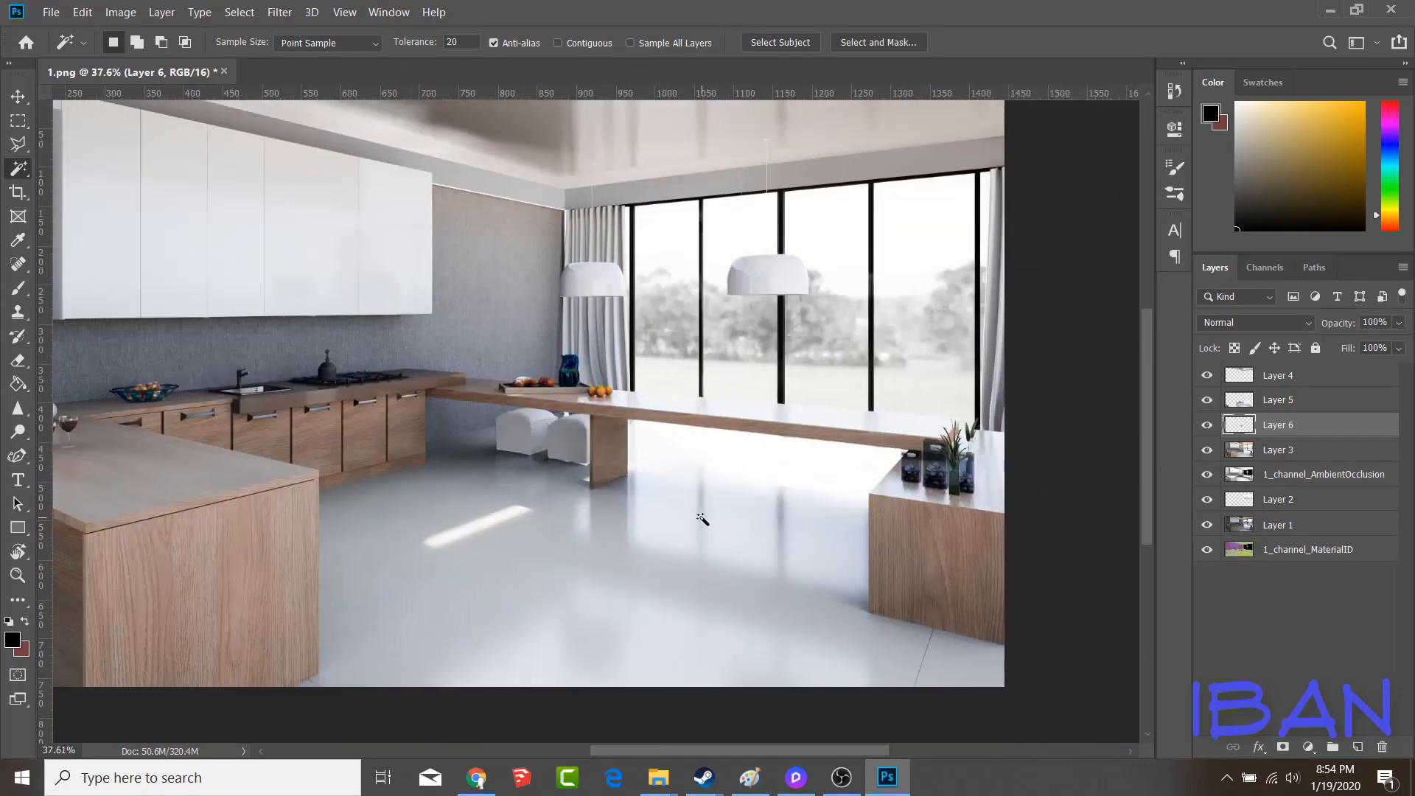